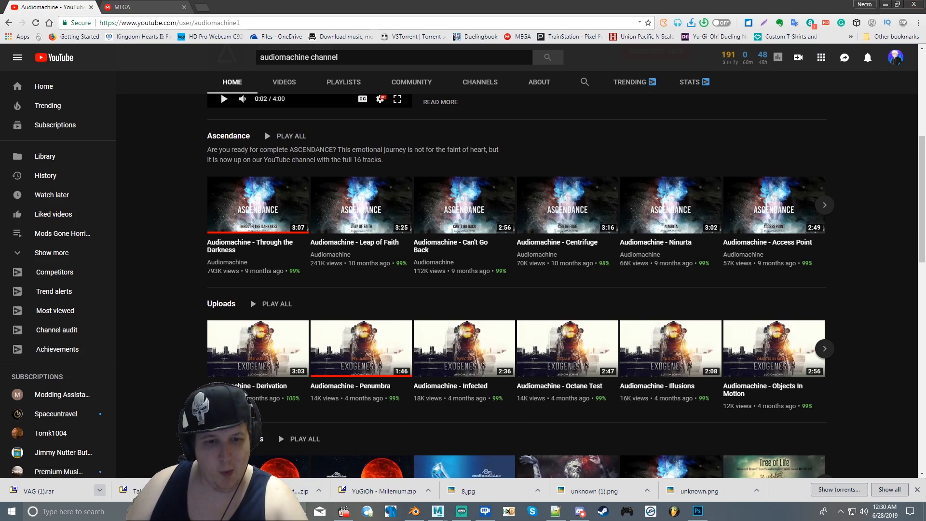
Bring up the Tutorial folder window and go from KH2FM Patch Files & Tools to export\KH2\voice\us\battle.
mouse_move(302, 511)
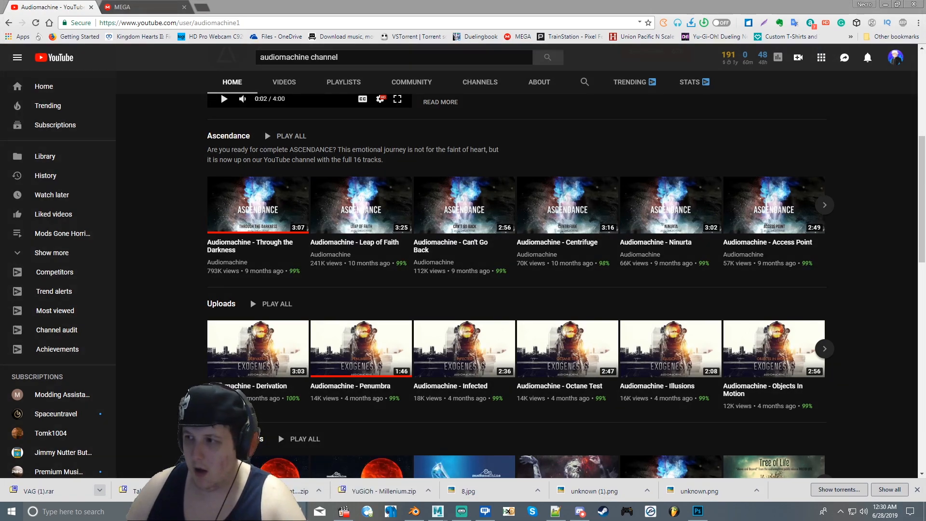
drag(925, 246, 419, 179)
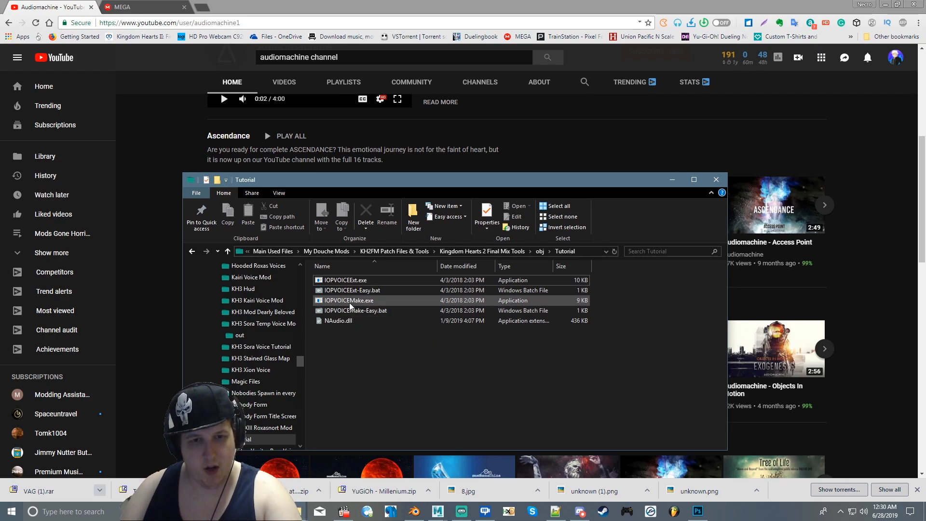
click(395, 251)
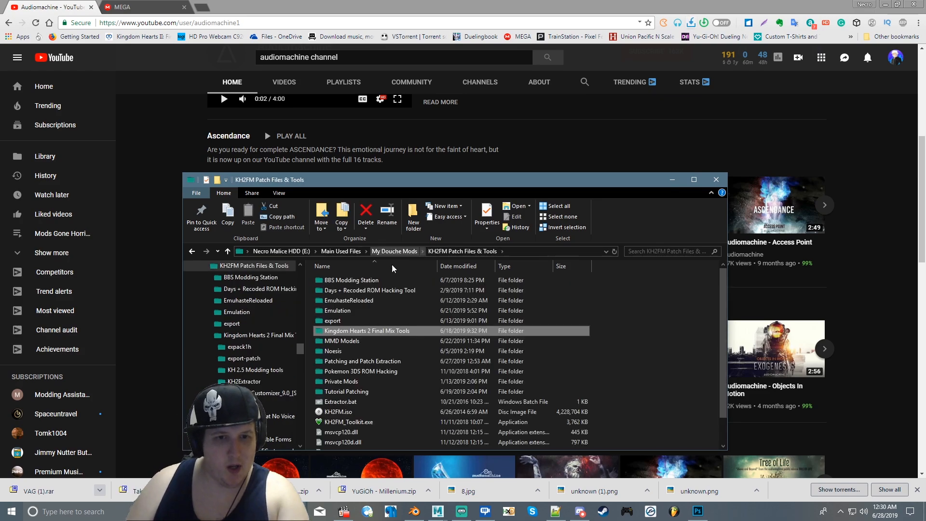
double_click(375, 321)
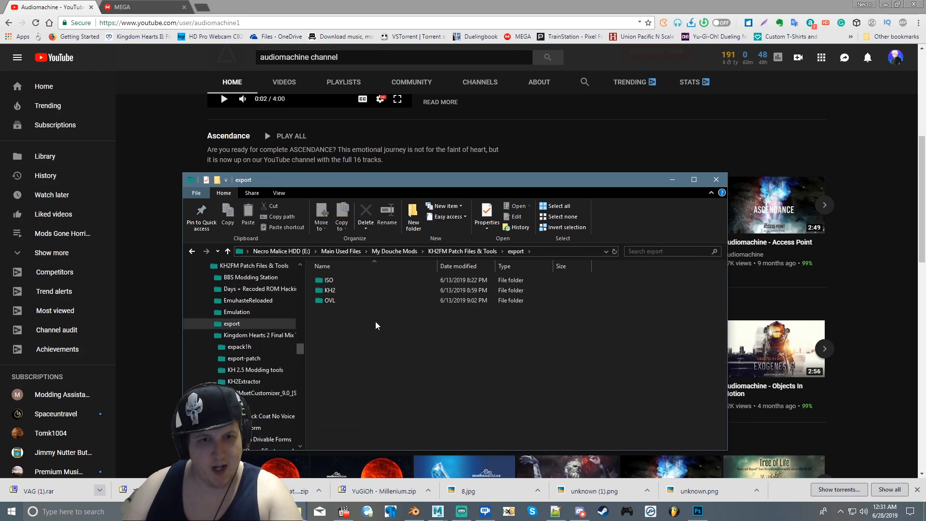
double_click(356, 291)
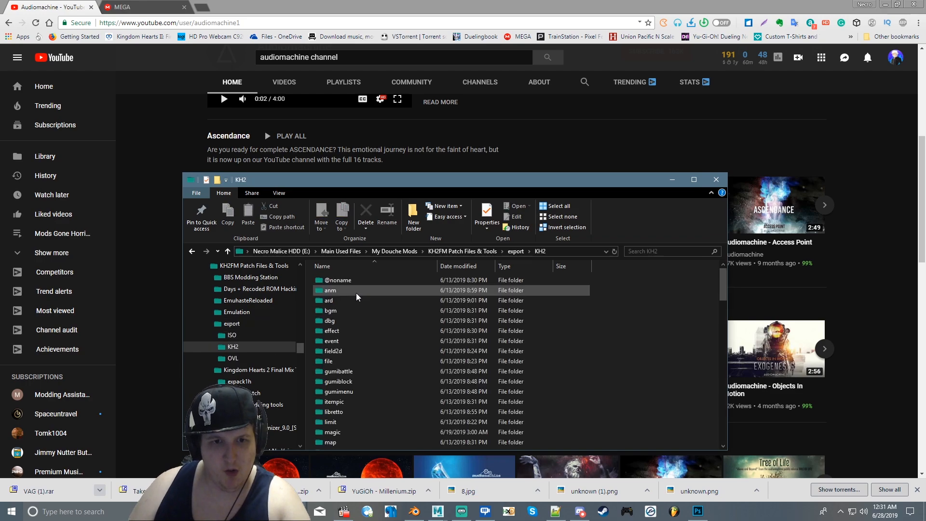
scroll(349, 374, down, 3)
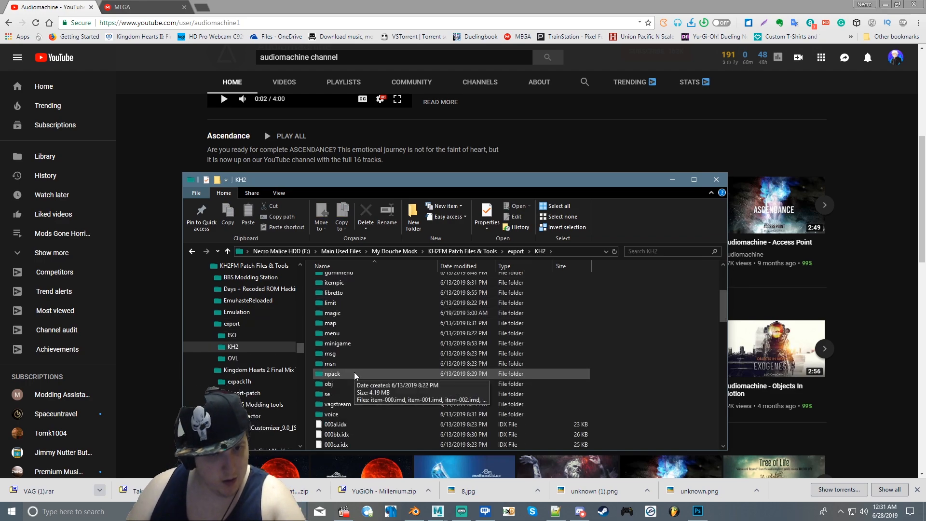
click(340, 415)
double_click(342, 416)
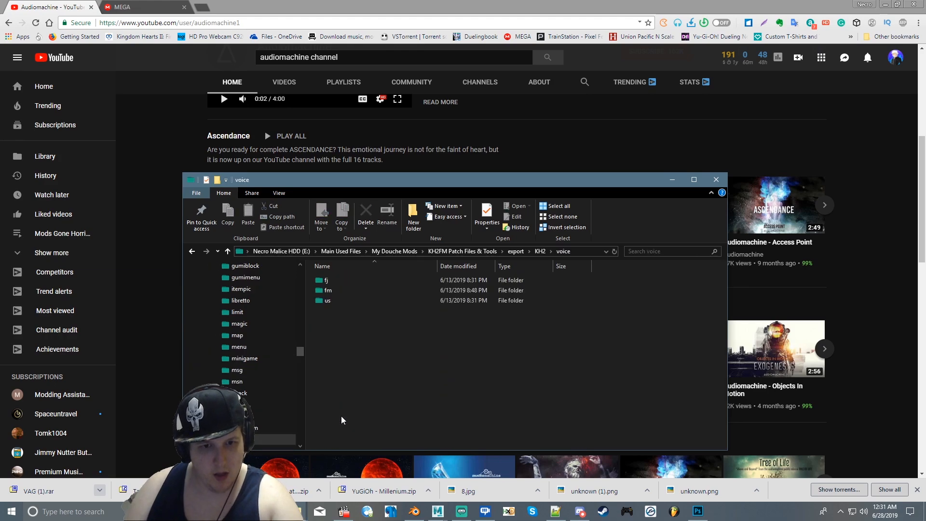
double_click(336, 300)
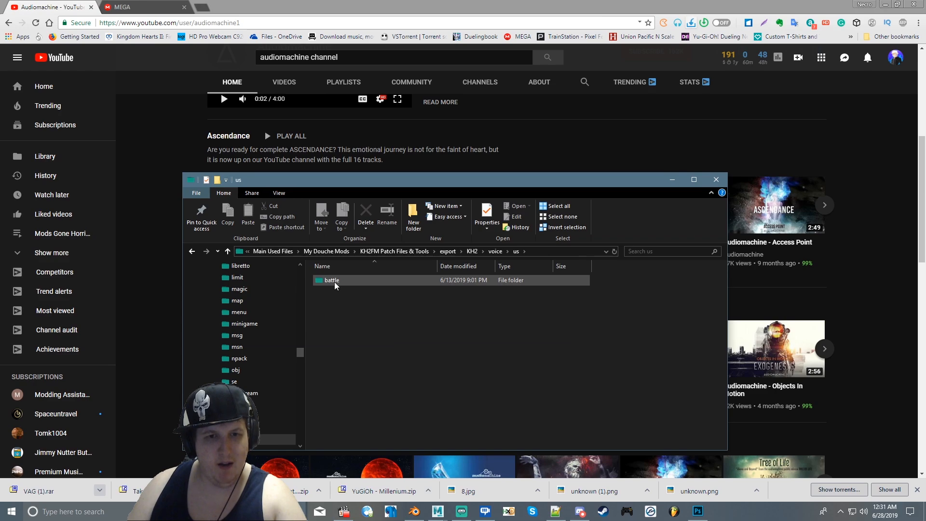
double_click(334, 280)
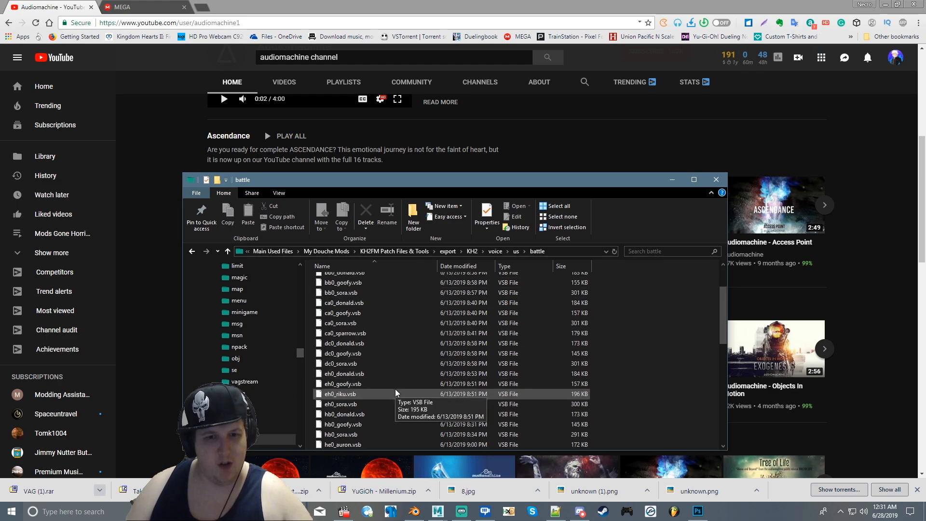
Look through the battle voice files and copy hb0_sora.vsb.
scroll(395, 389, down, 7)
scroll(395, 388, down, 4)
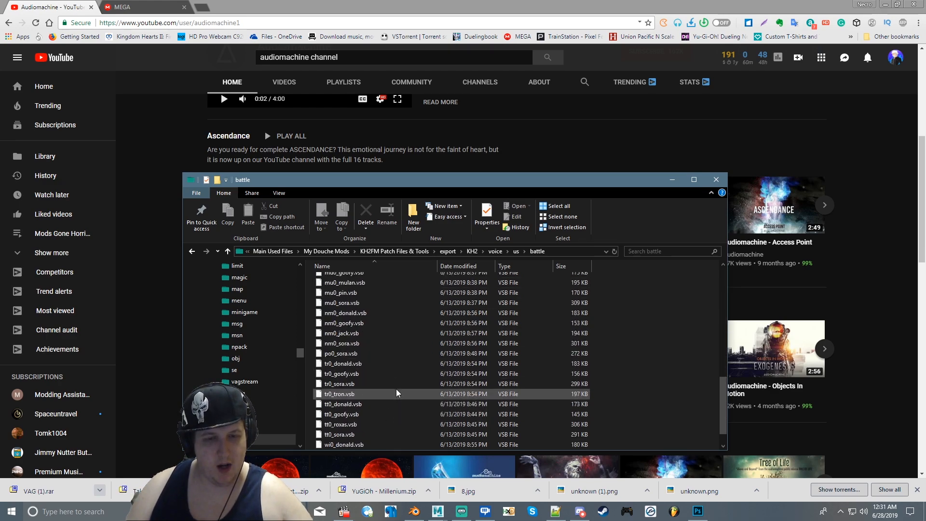
scroll(393, 355, up, 9)
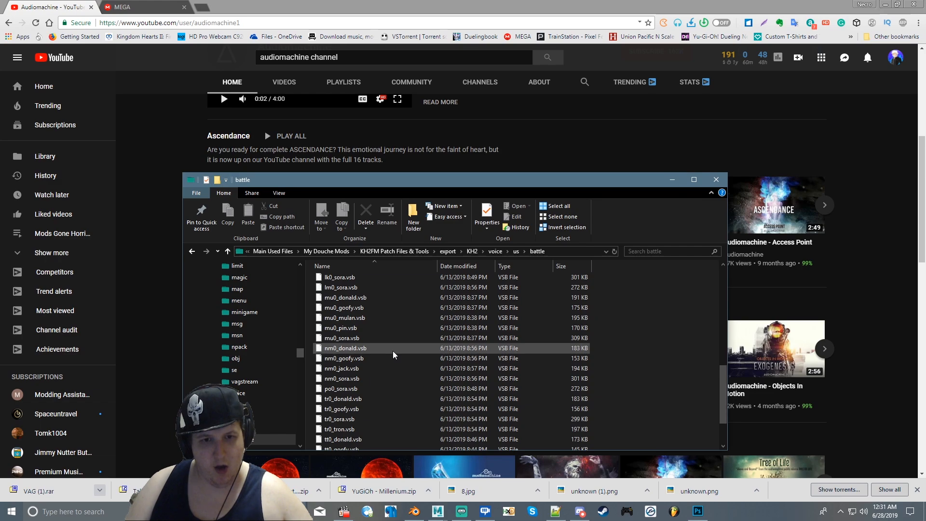
scroll(393, 351, up, 3)
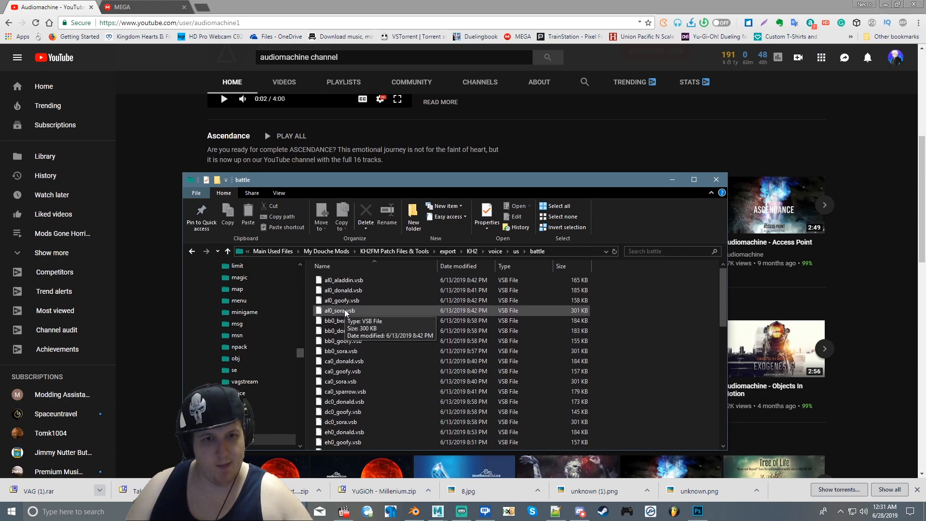
scroll(352, 338, down, 3)
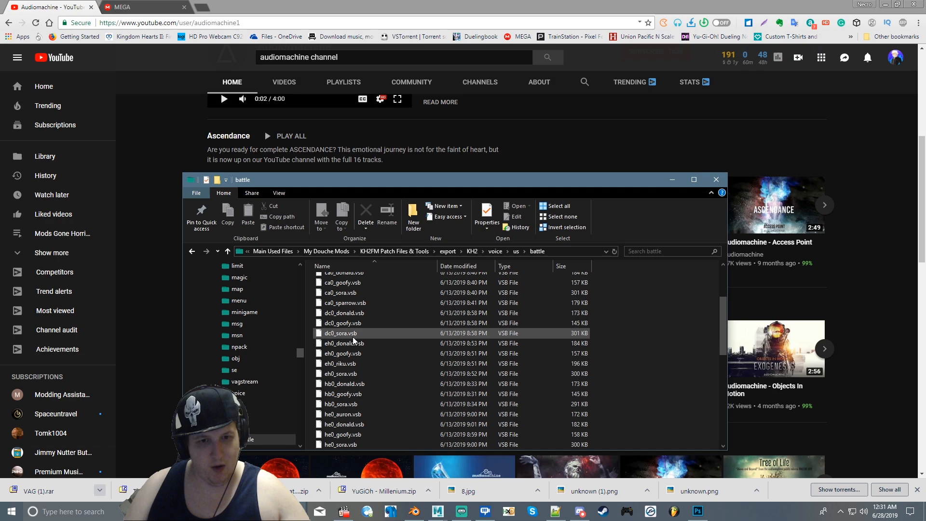
click(335, 403)
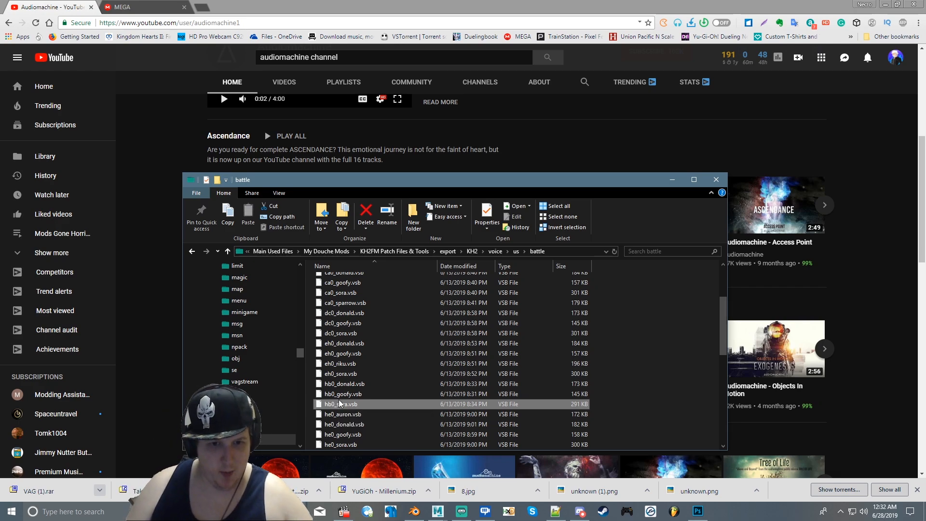
right_click(339, 399)
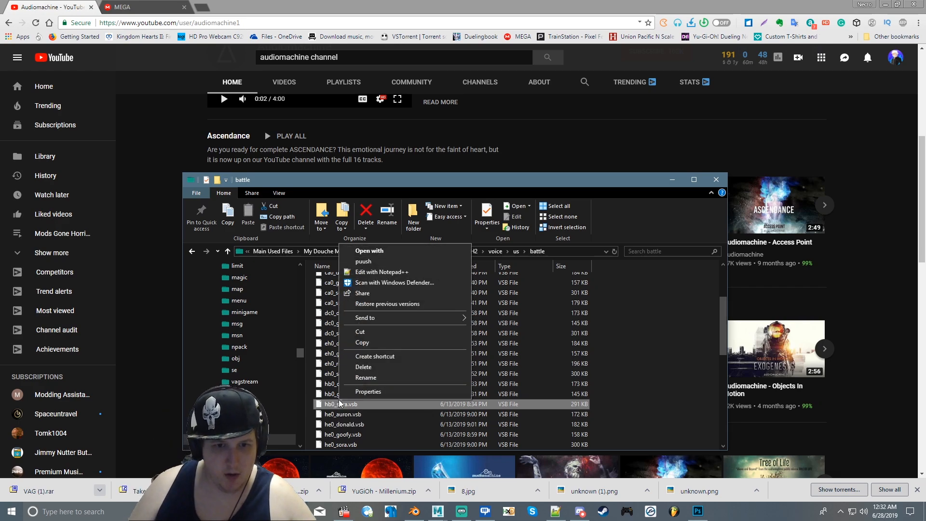
click(362, 342)
Return to the Tutorial folder and paste the copied hb0_sora.vsb there.
click(191, 251)
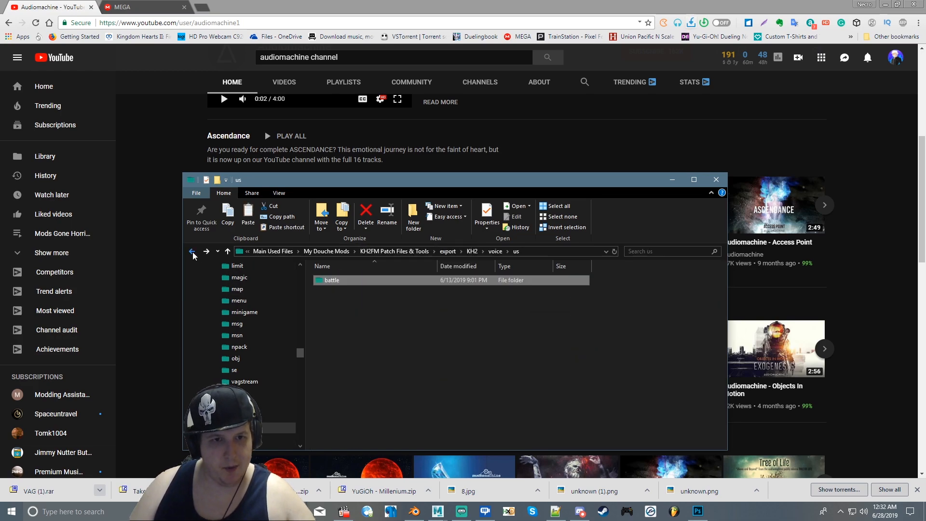
click(191, 252)
click(192, 251)
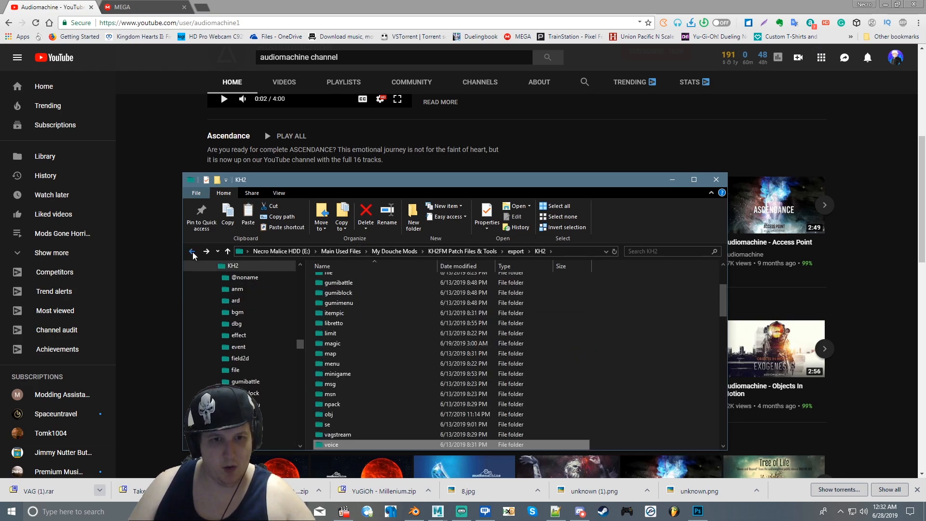
click(192, 252)
click(193, 252)
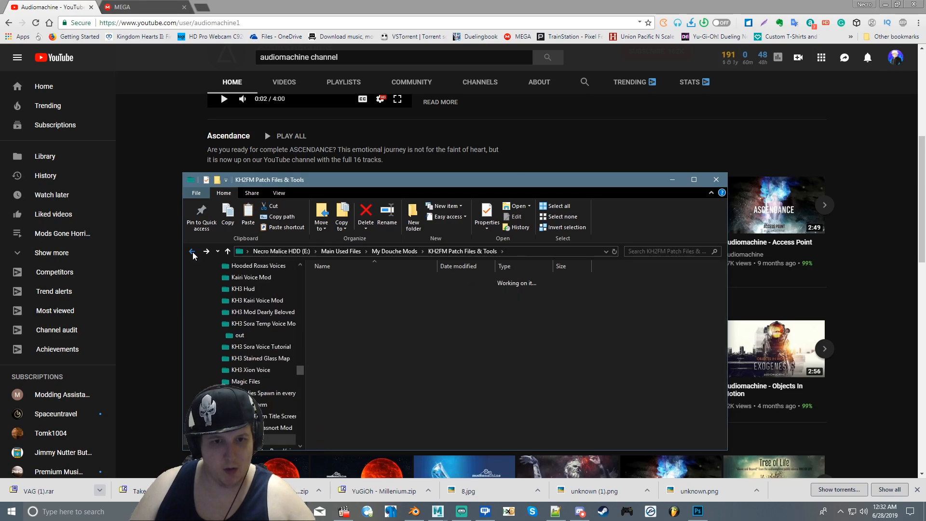
click(192, 252)
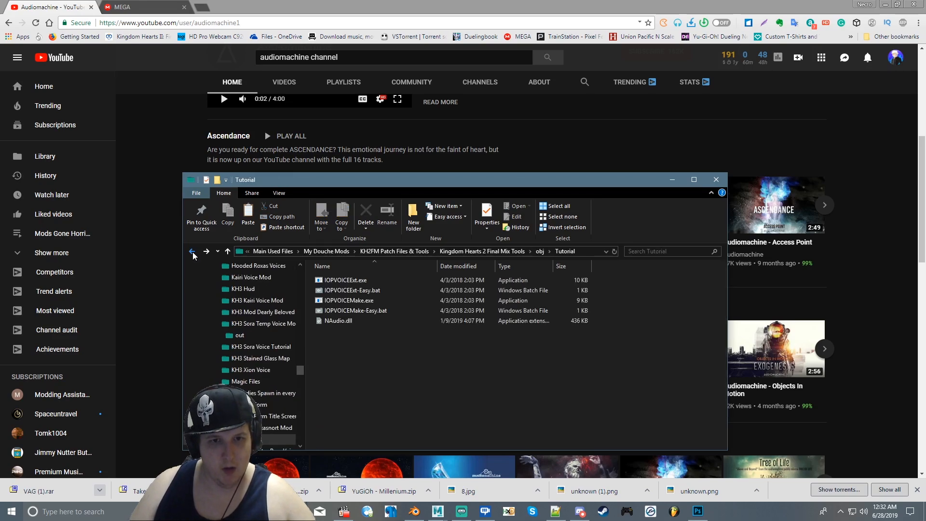
right_click(344, 351)
click(357, 419)
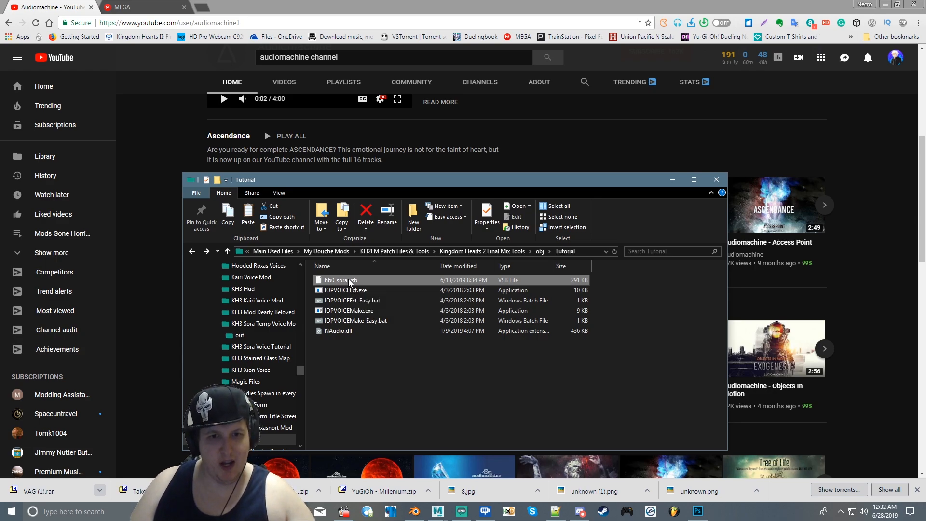
Extract hb0_sora.vsb with IOPVOICEExt-Easy.bat and look through the VAG files in the out folder.
drag(348, 278, 349, 302)
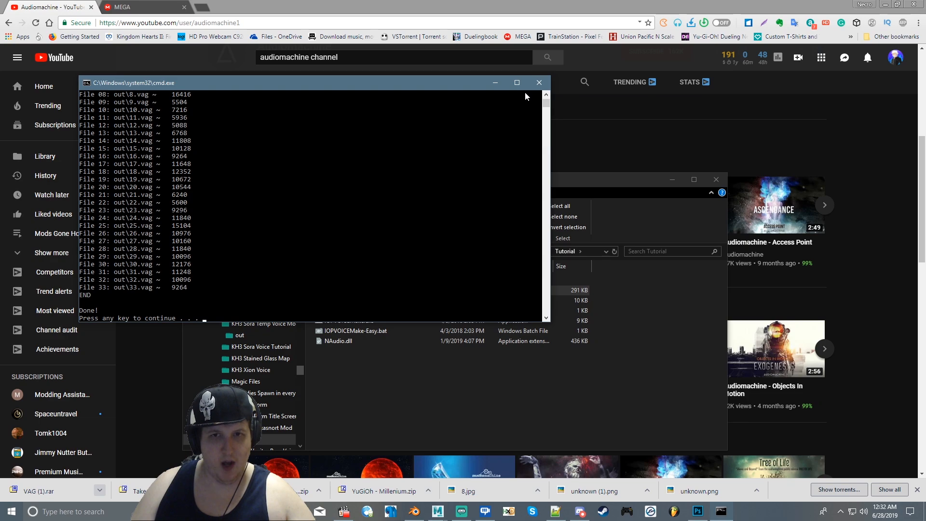
click(538, 84)
double_click(332, 281)
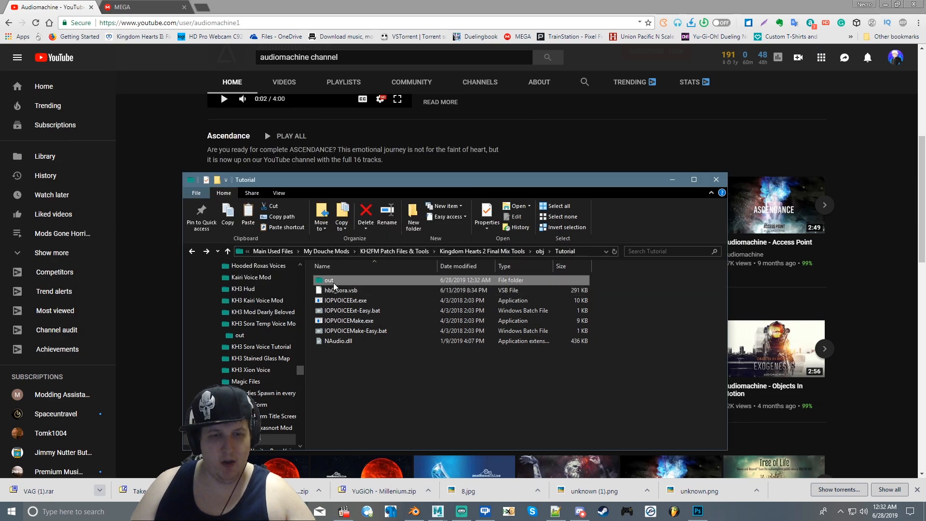
scroll(332, 289, down, 1)
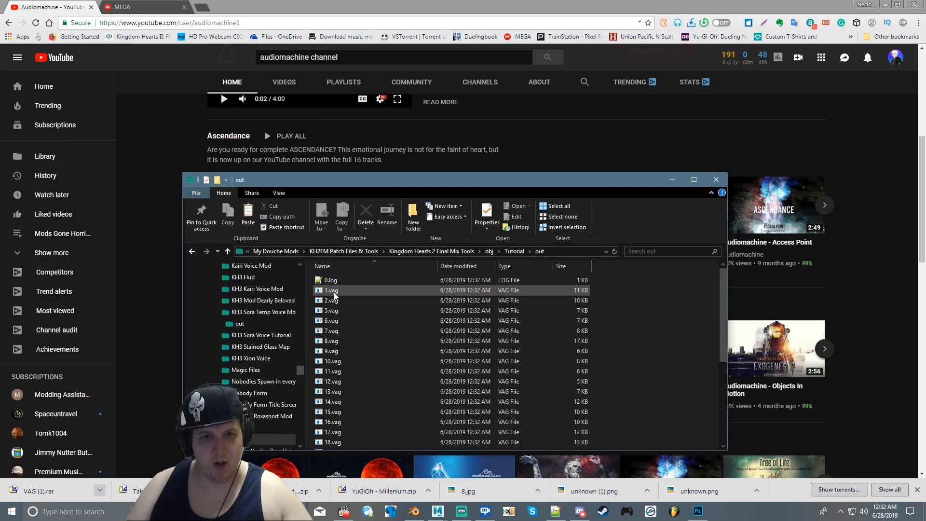
scroll(333, 296, down, 4)
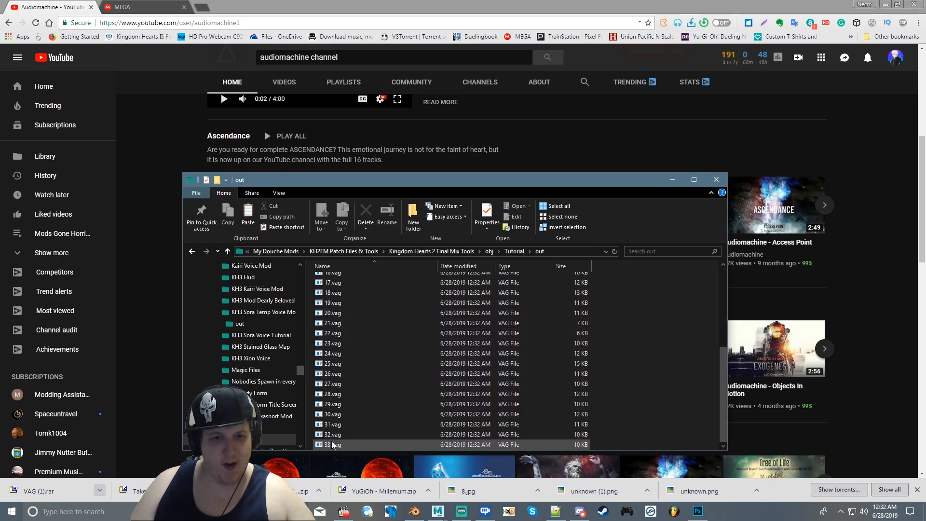
scroll(362, 320, up, 5)
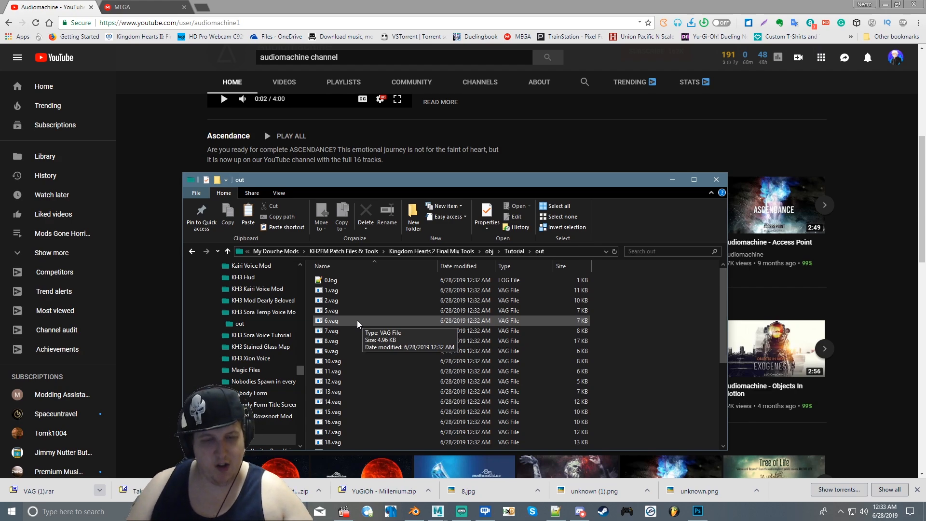
Convert 2.vag to WAV and play 2.wav in Groove Music, closing the player when finished.
double_click(337, 301)
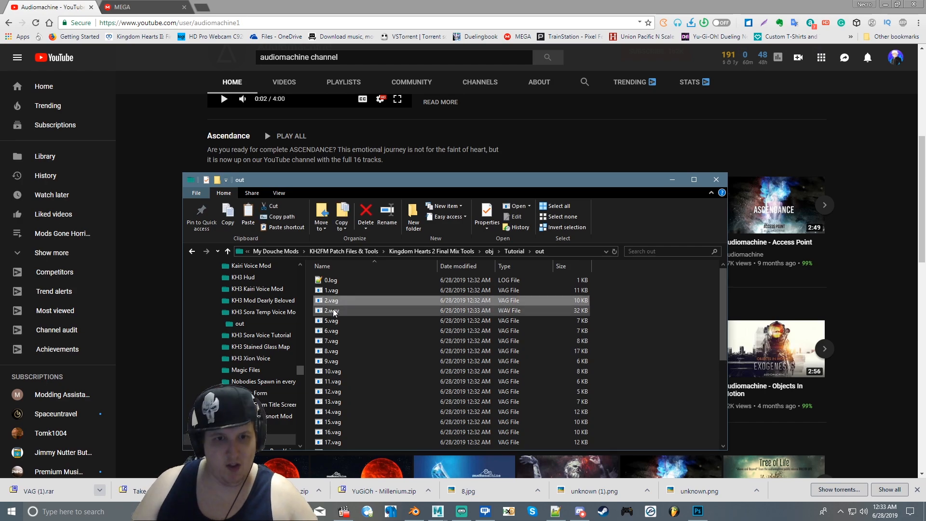
right_click(334, 311)
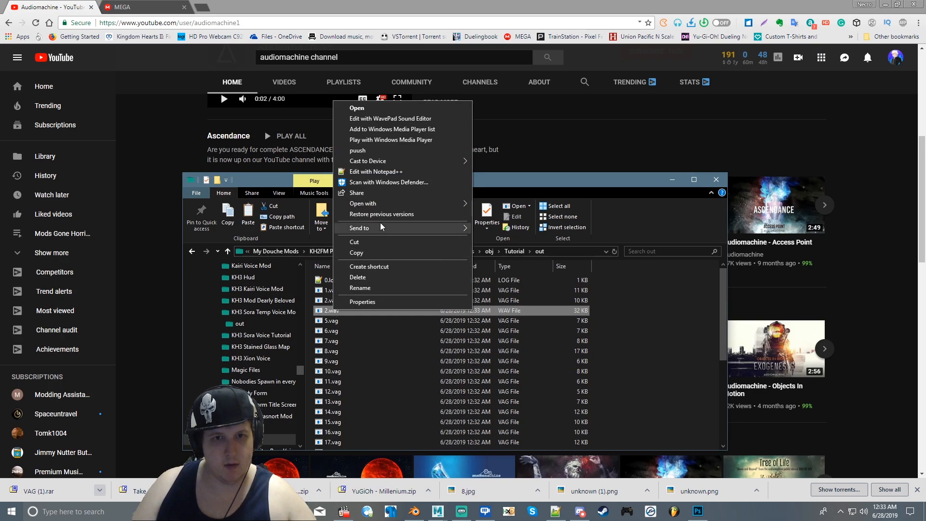
mouse_move(386, 204)
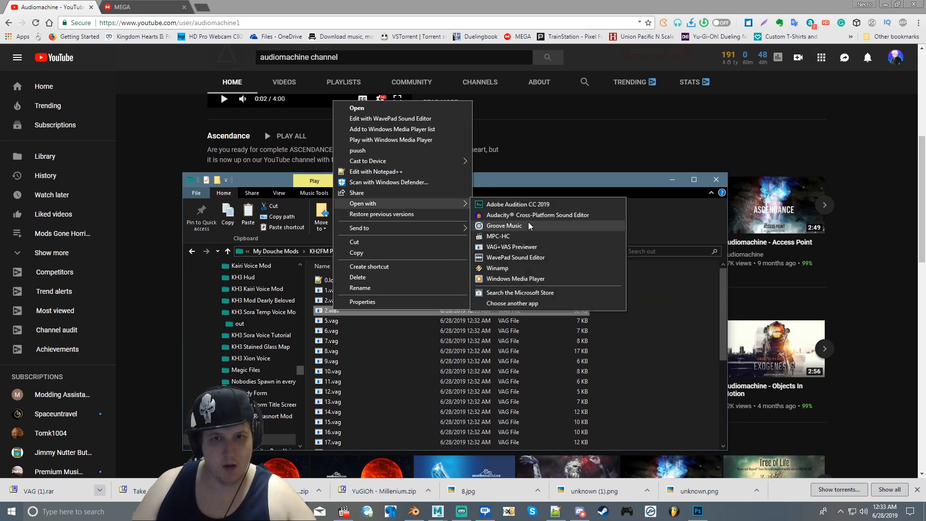
click(528, 223)
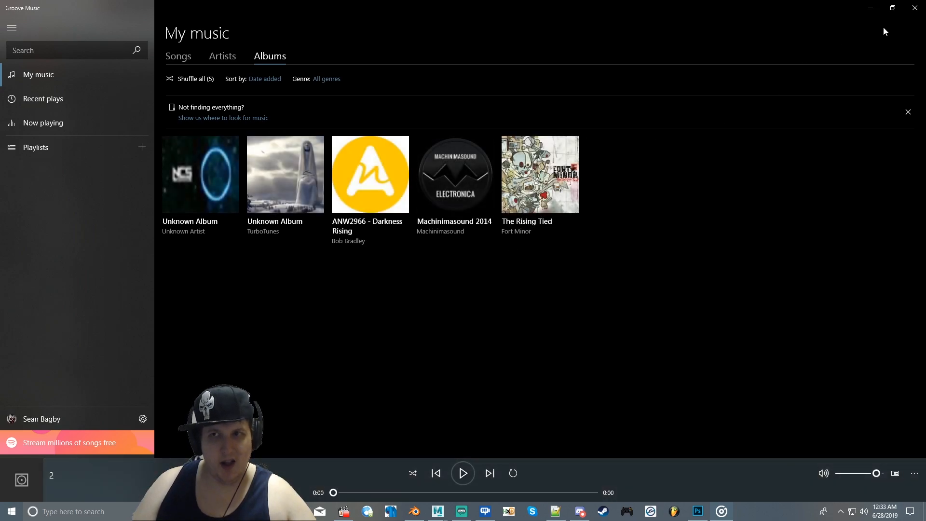
click(915, 7)
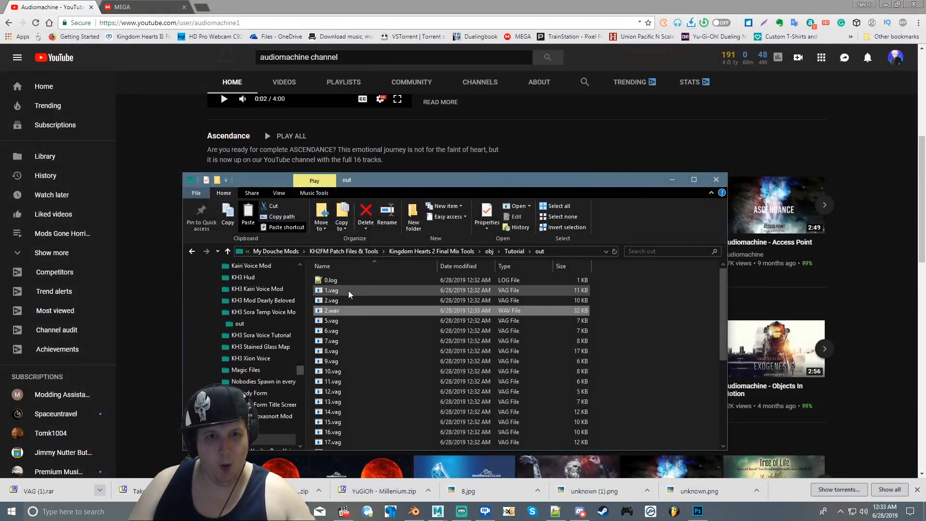
right_click(333, 293)
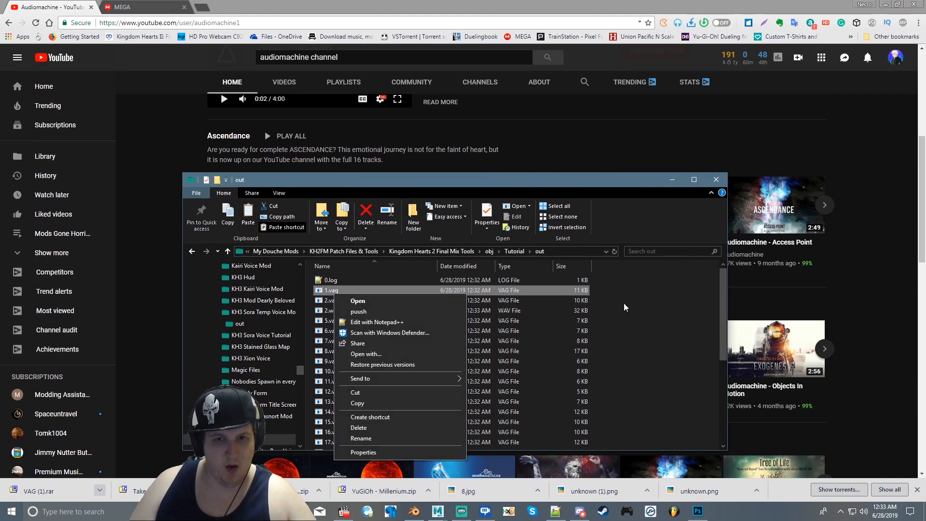
click(655, 318)
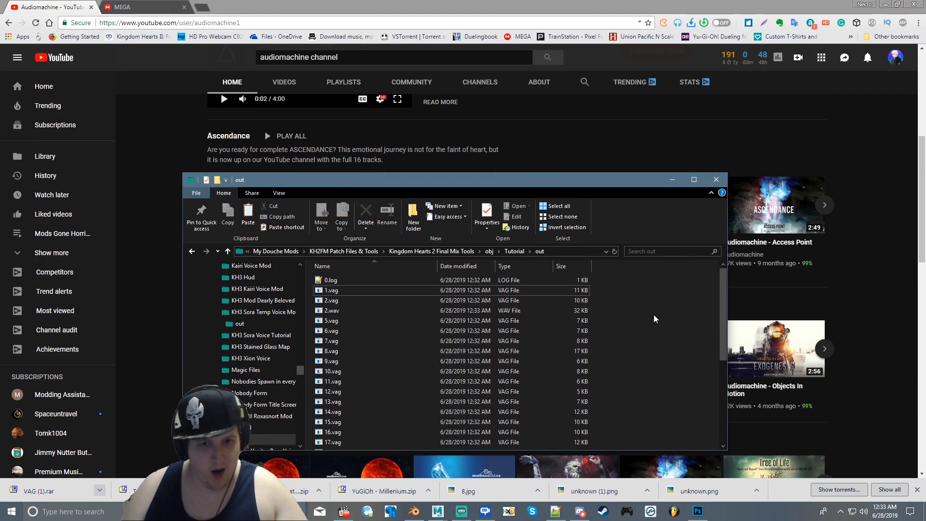
Bring the YouTube page to the front and search it for "ddd".
click(150, 293)
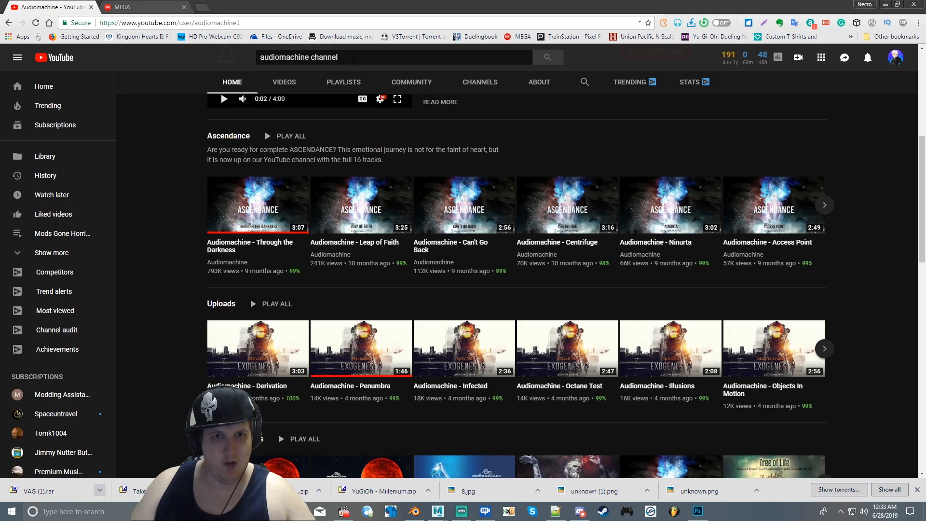
drag(354, 62, 215, 58)
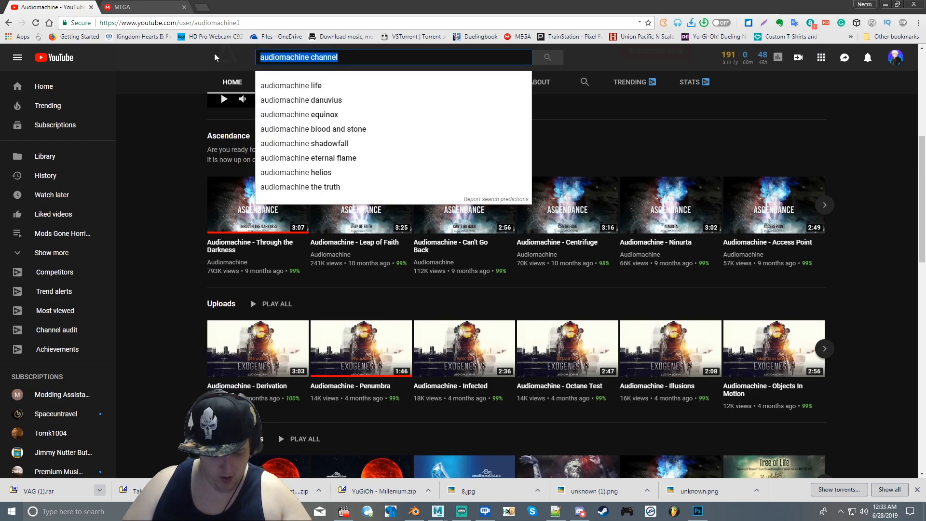
text(ddd)
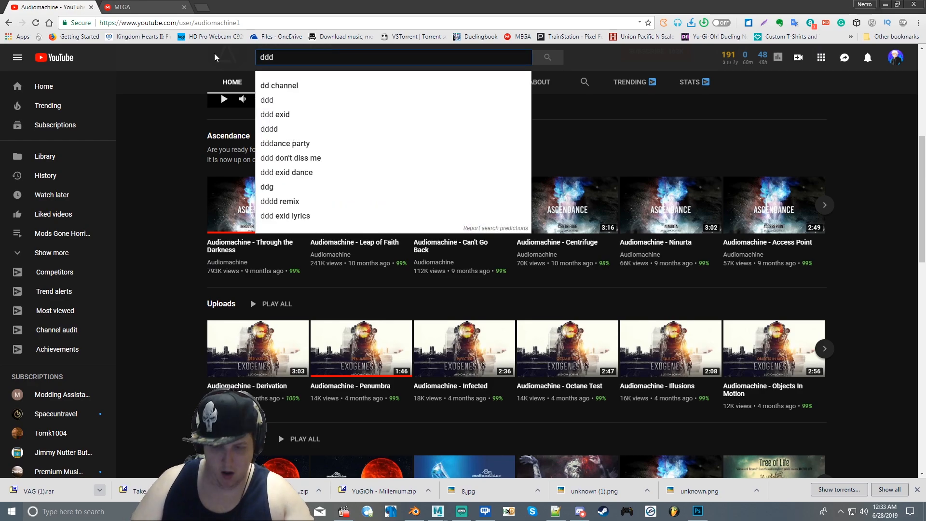
key(Return)
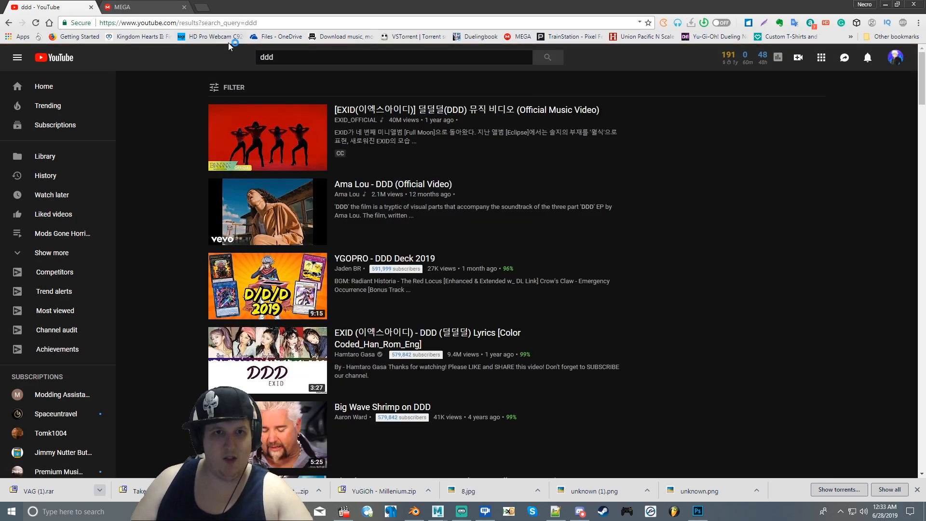
Search YouTube for "dream drop distance sora battle quotes" and open the Haley Joel Osment as Sora battle quotes video.
drag(268, 57, 208, 59)
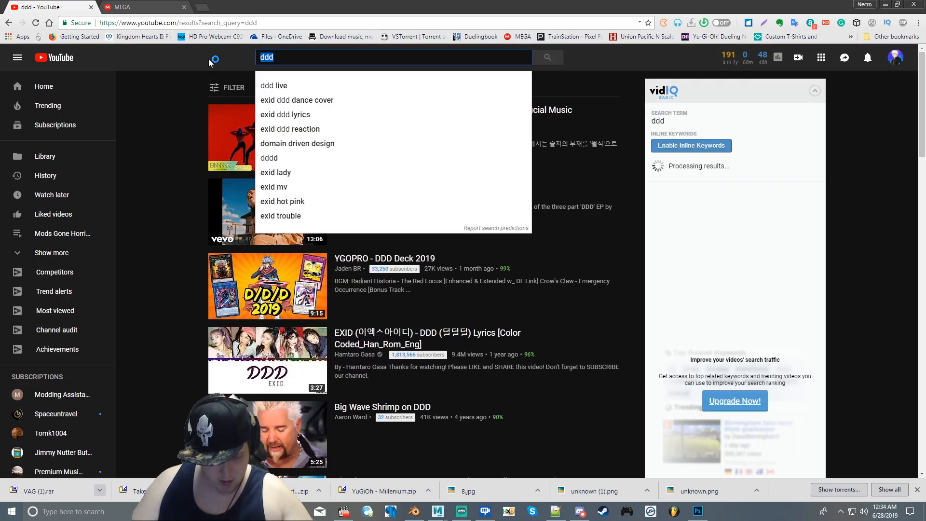
text(dream)
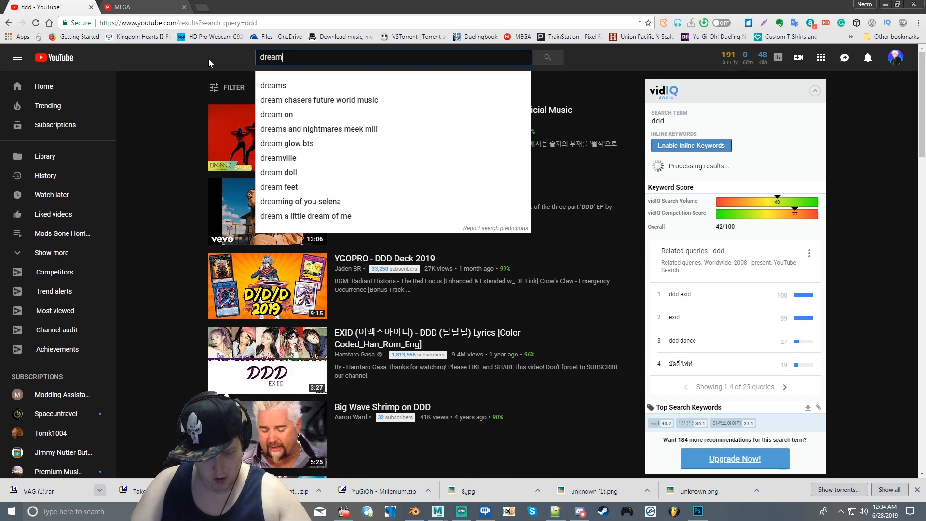
text( drop )
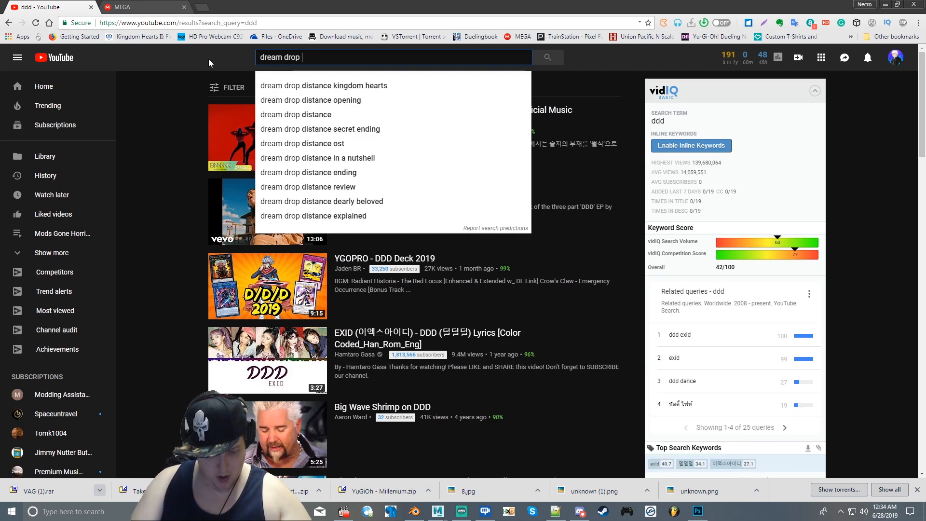
text(si)
key(BackSpace)
key(BackSpace)
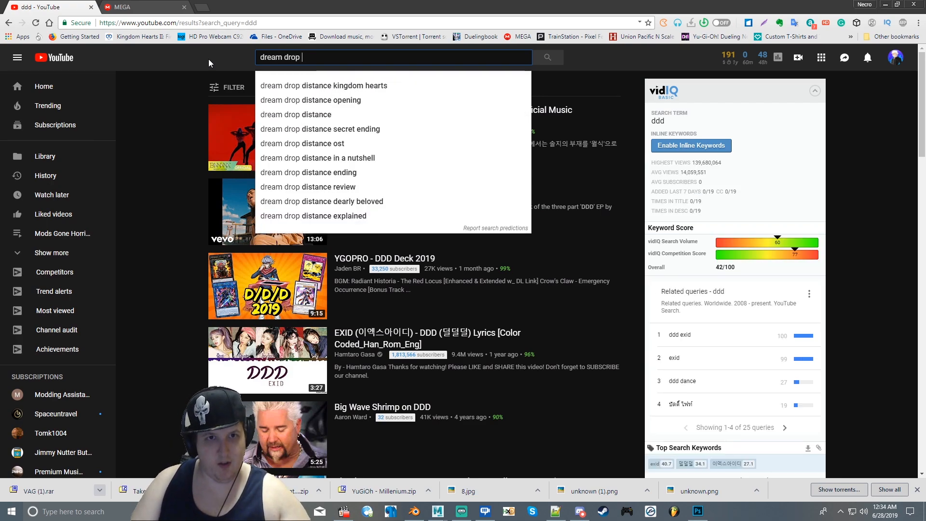
text(dist)
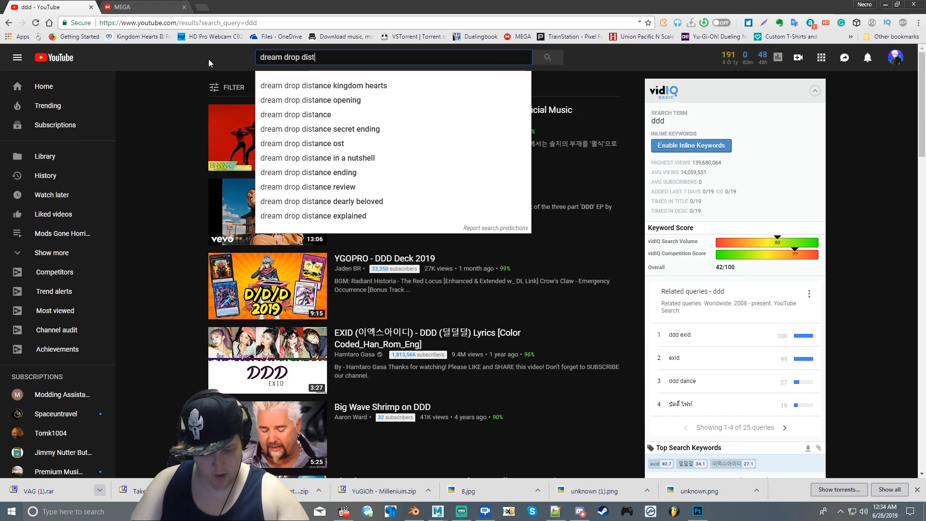
text(ance )
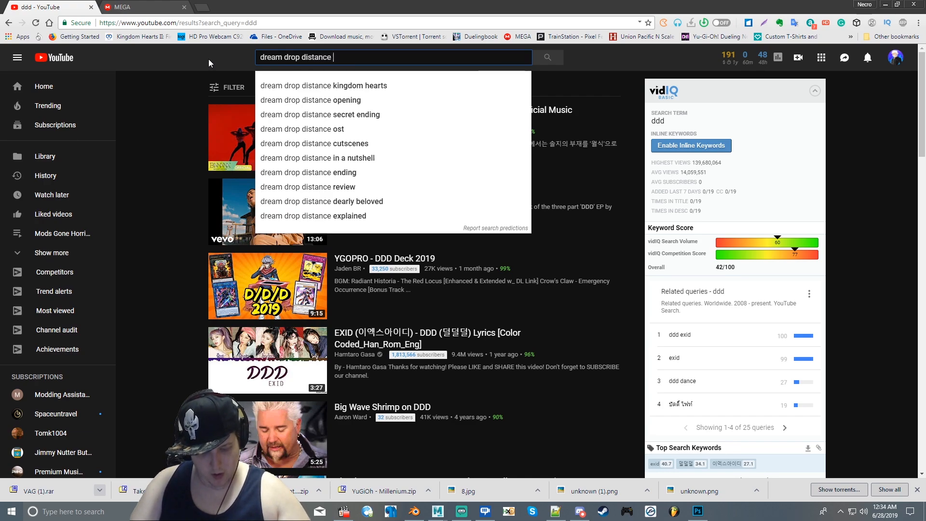
text(sora b)
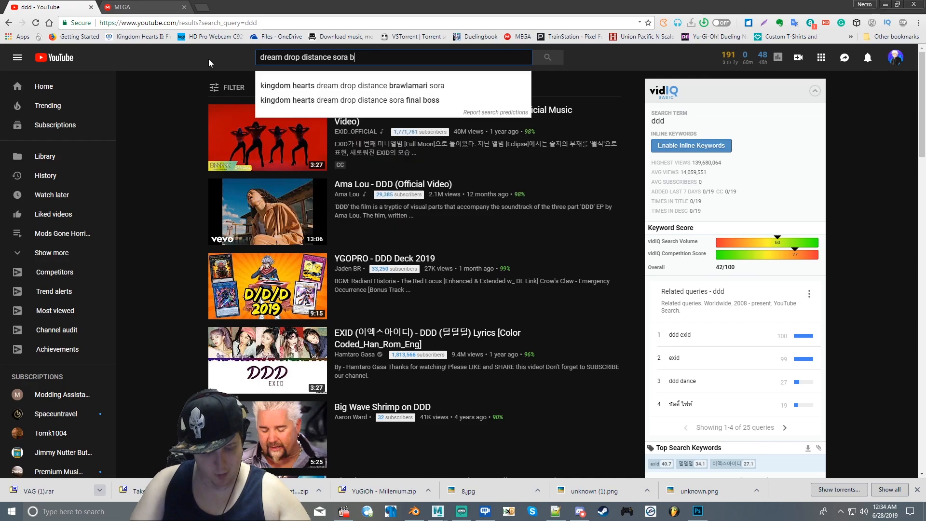
text(attle q)
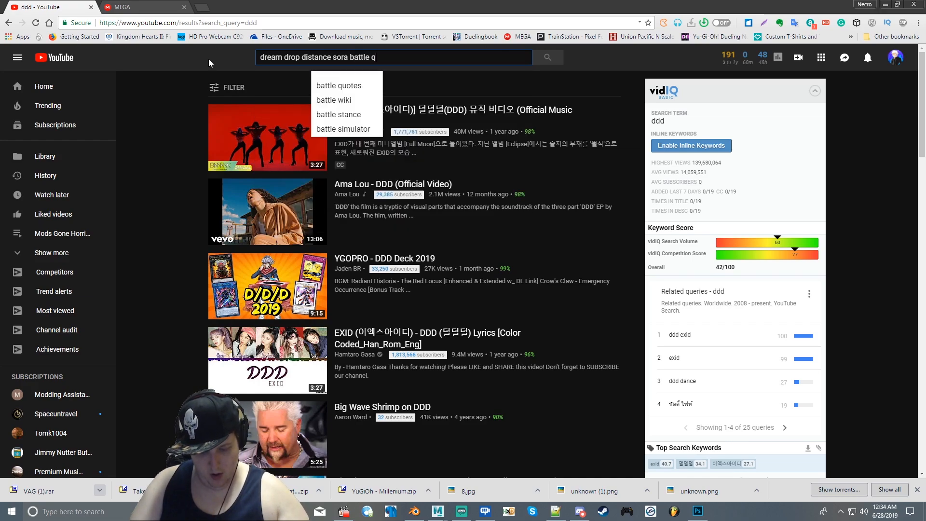
text(uotes)
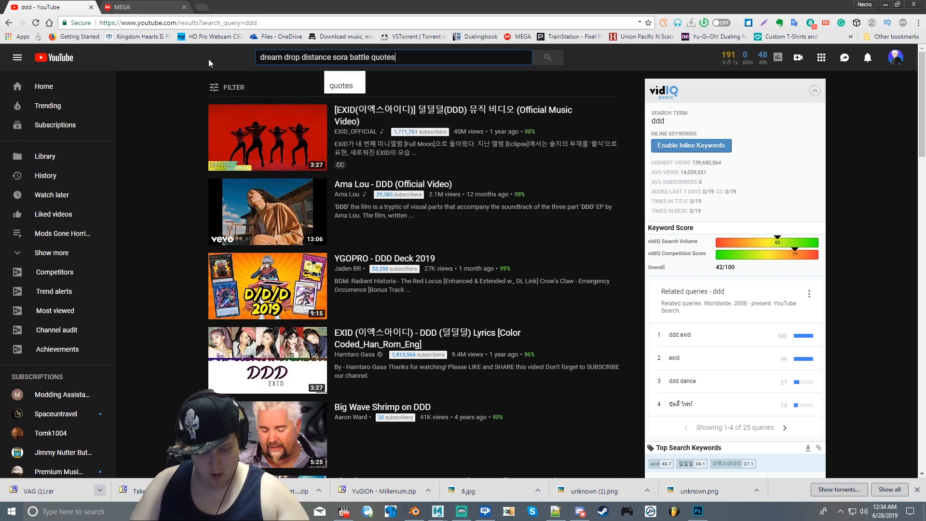
key(Return)
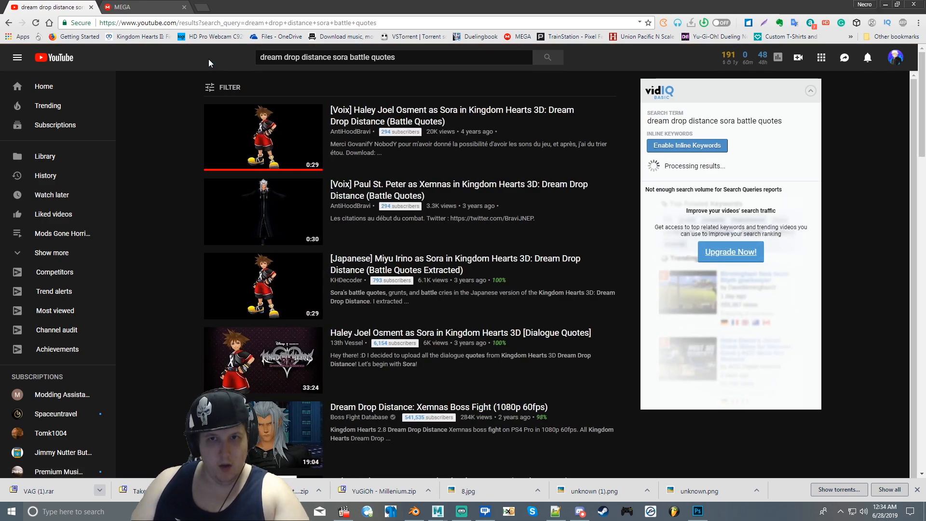
click(351, 124)
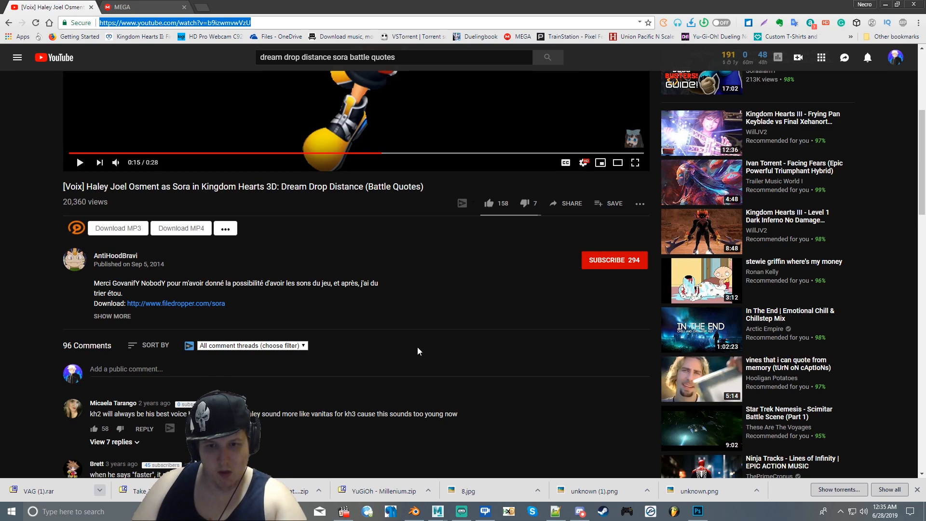
Using Any Video Converter's MP3 output, move the Sora battle quotes MP3 into Main Used Files > Music > Sound FX and open that folder.
click(372, 515)
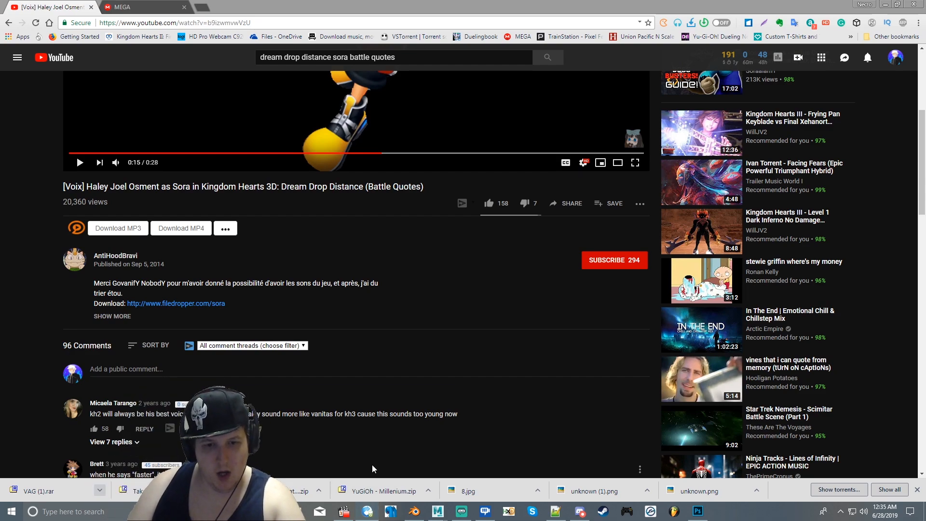
click(368, 518)
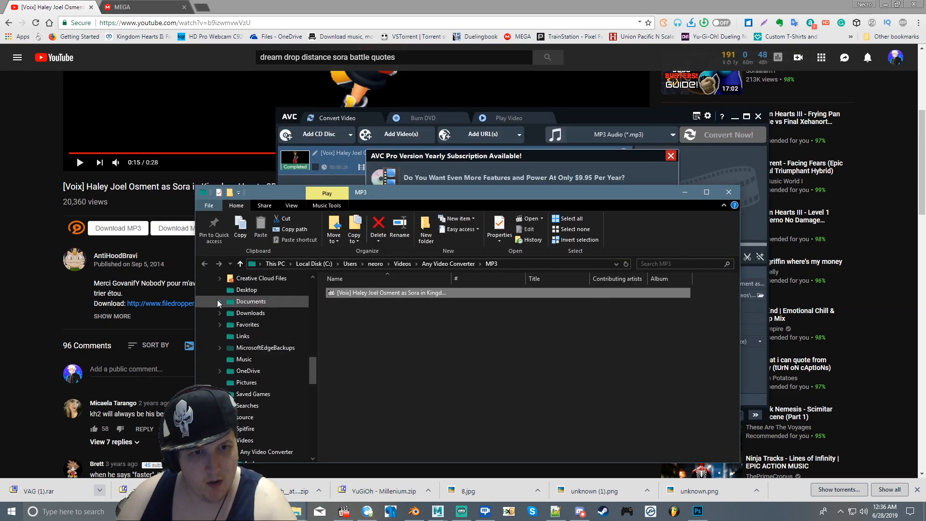
scroll(217, 299, down, 3)
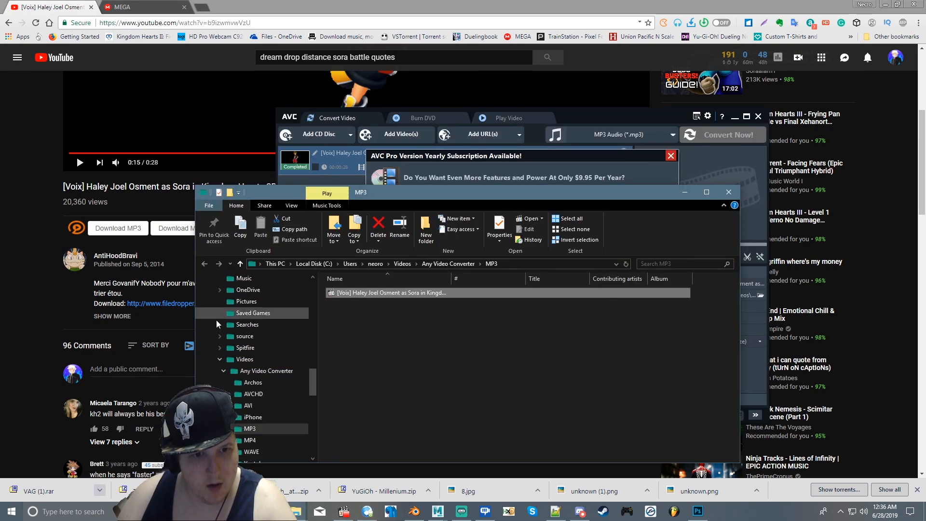
click(223, 359)
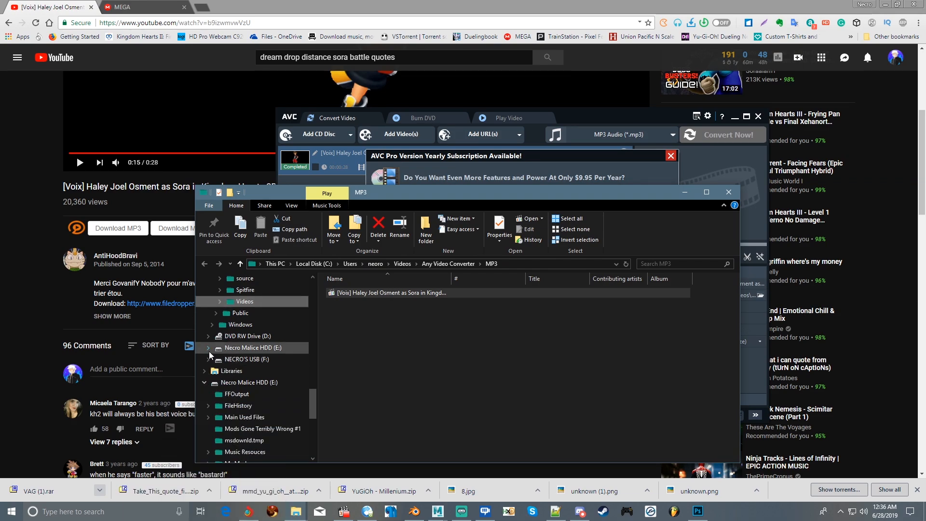
click(209, 415)
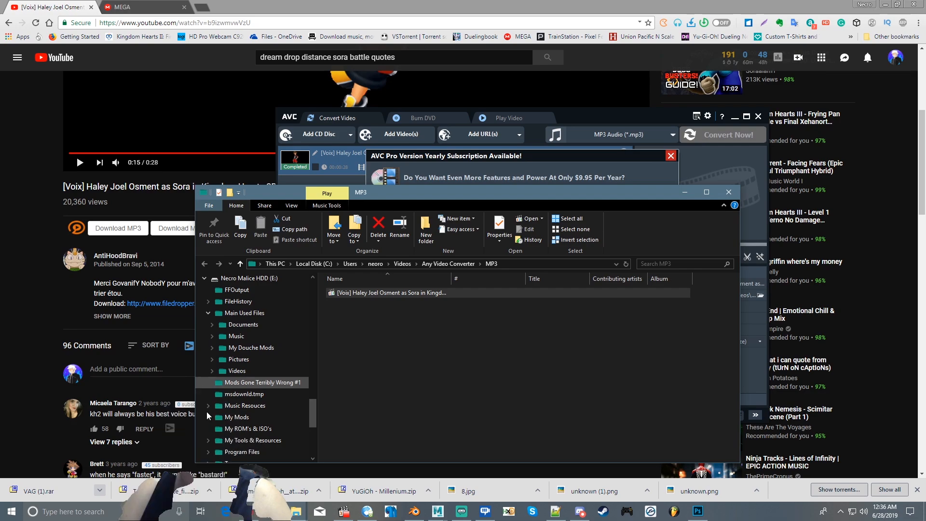
click(212, 336)
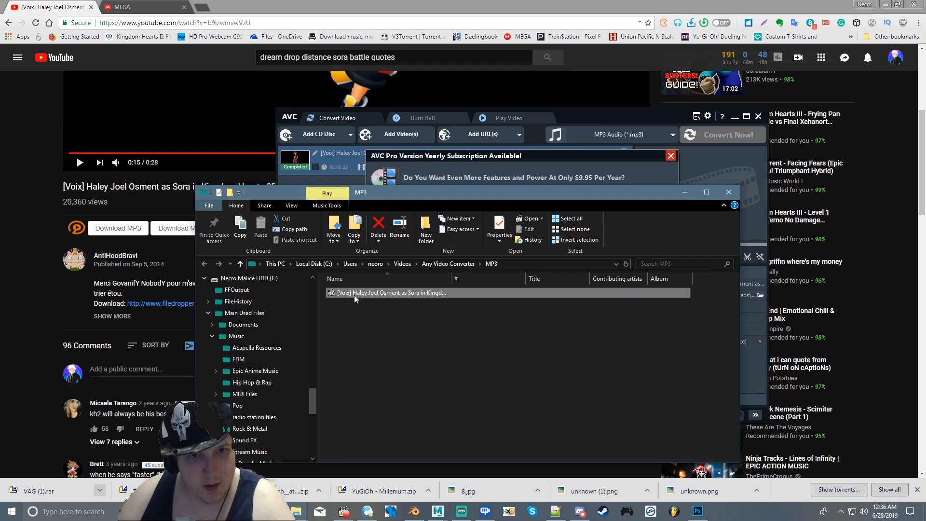
drag(354, 294, 273, 445)
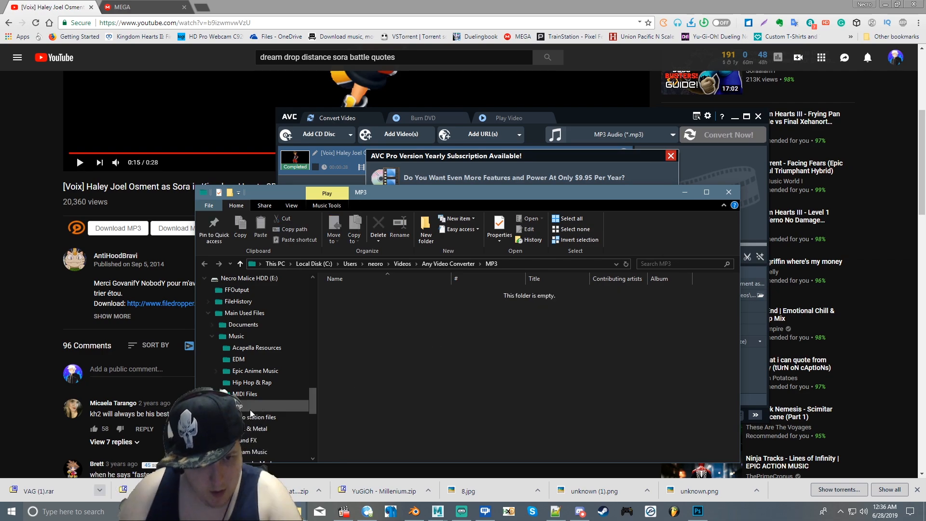
click(252, 440)
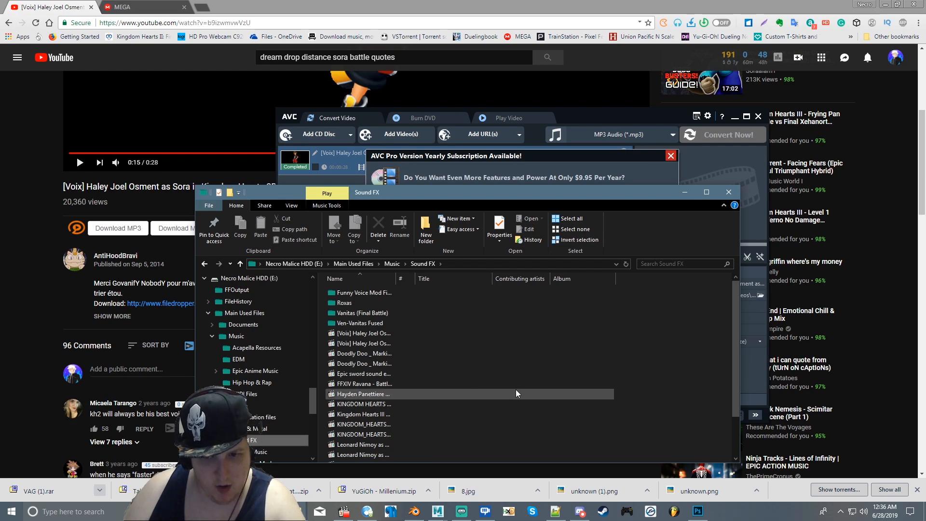
click(882, 5)
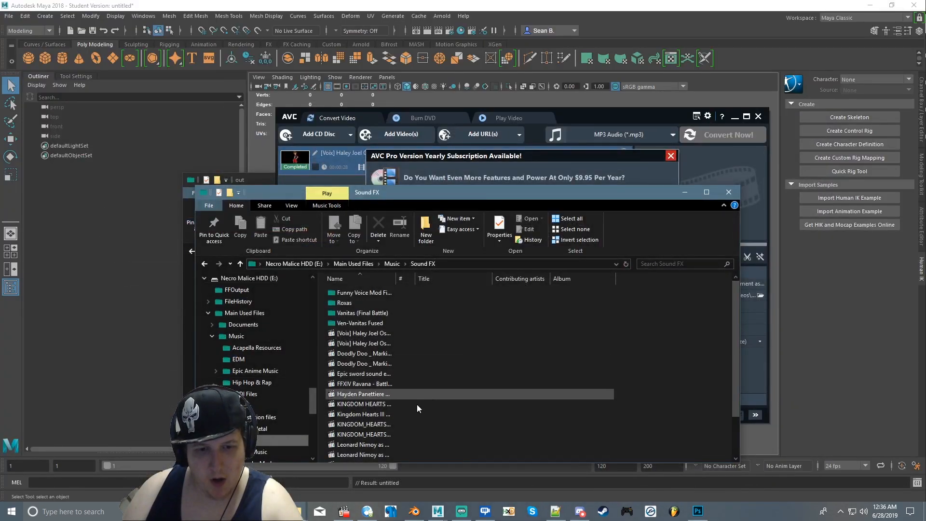
click(273, 511)
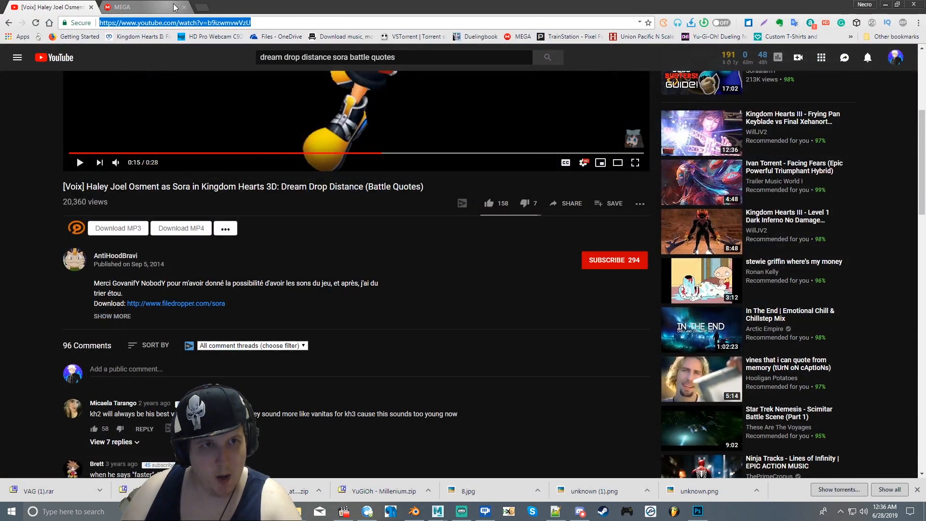
click(176, 7)
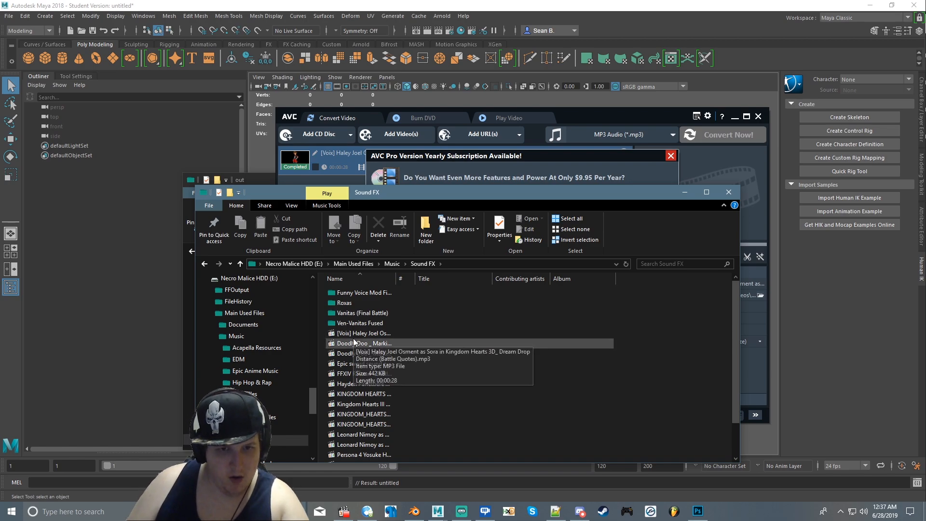
Open the Haley Joel Osment battle quotes MP3 from the Sound FX folder in Audacity.
right_click(354, 334)
mouse_move(392, 230)
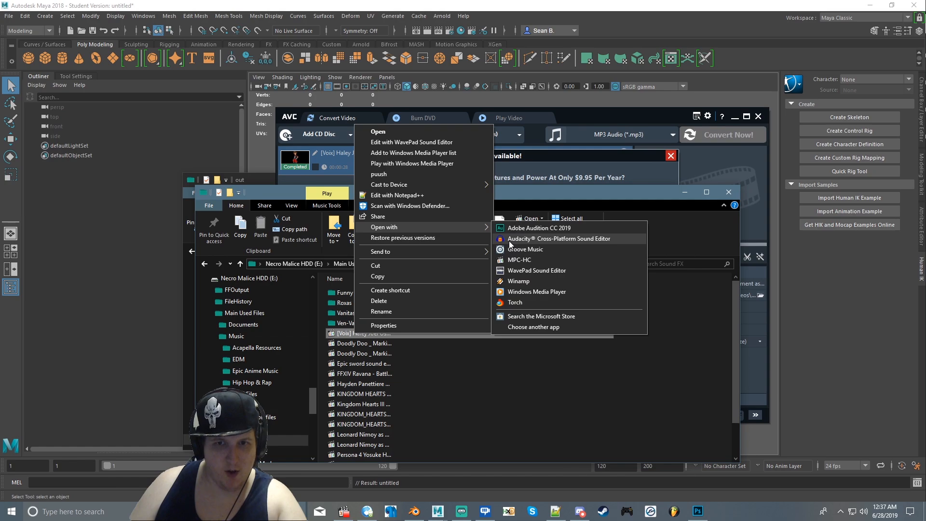
click(509, 241)
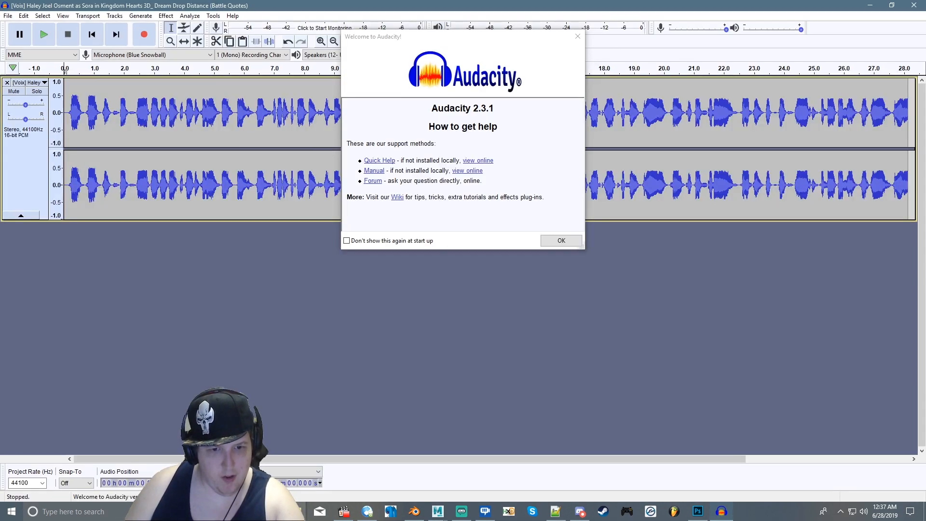
Return to the Sound FX folder, look through the full app list for the battle quotes MP3, and open it with MPC-HC.
click(296, 511)
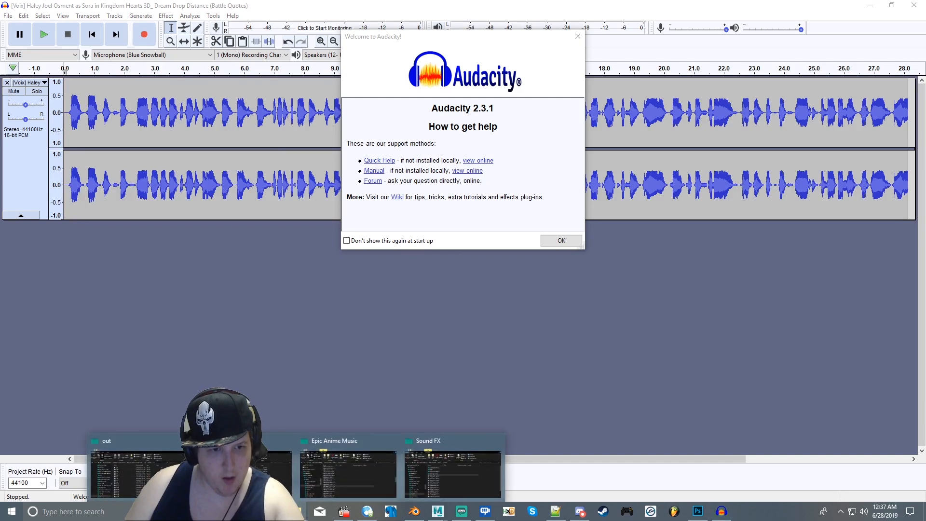
click(452, 470)
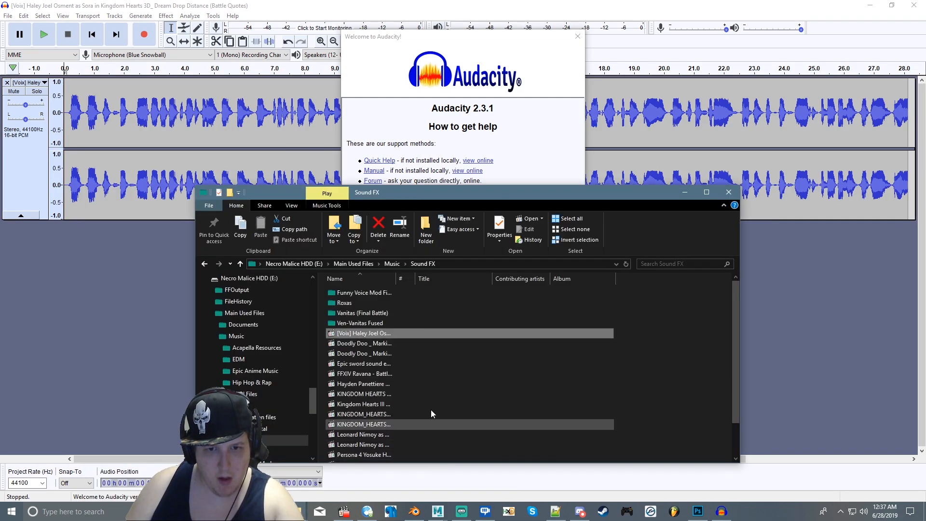
right_click(372, 339)
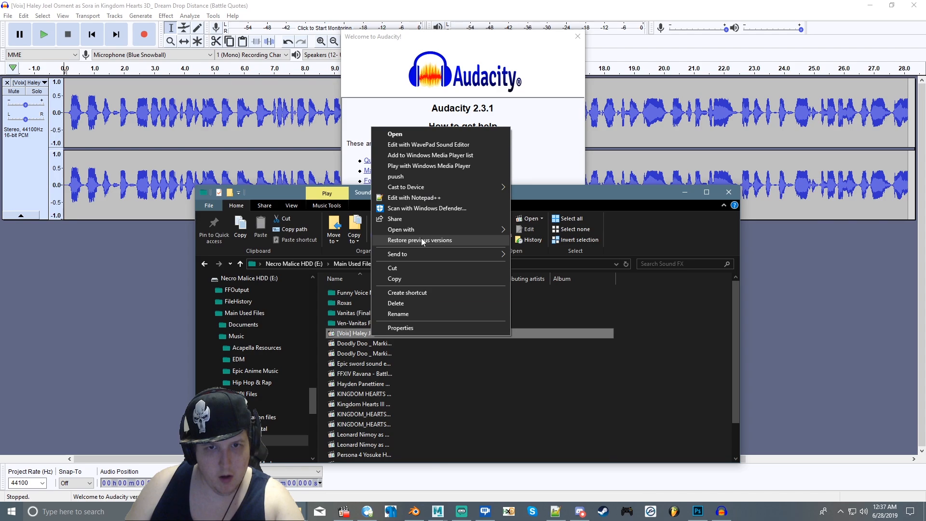
mouse_move(422, 230)
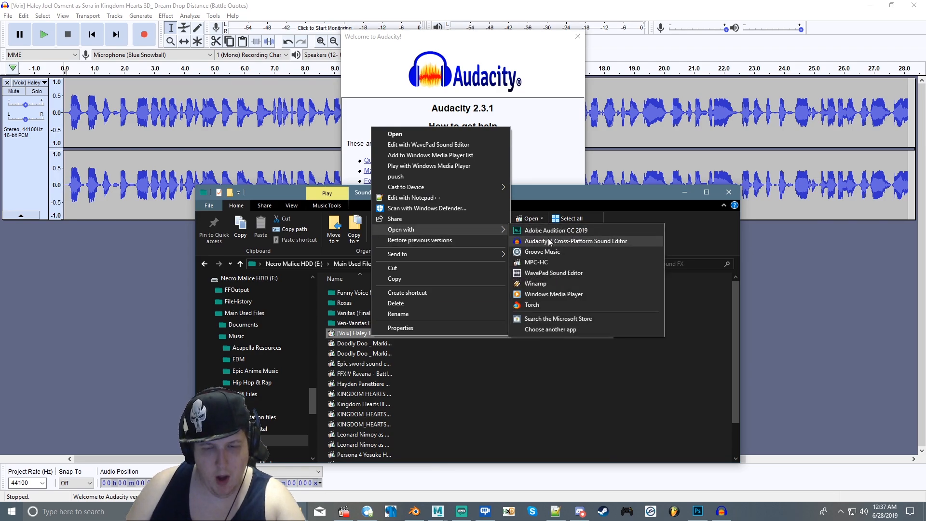
click(542, 332)
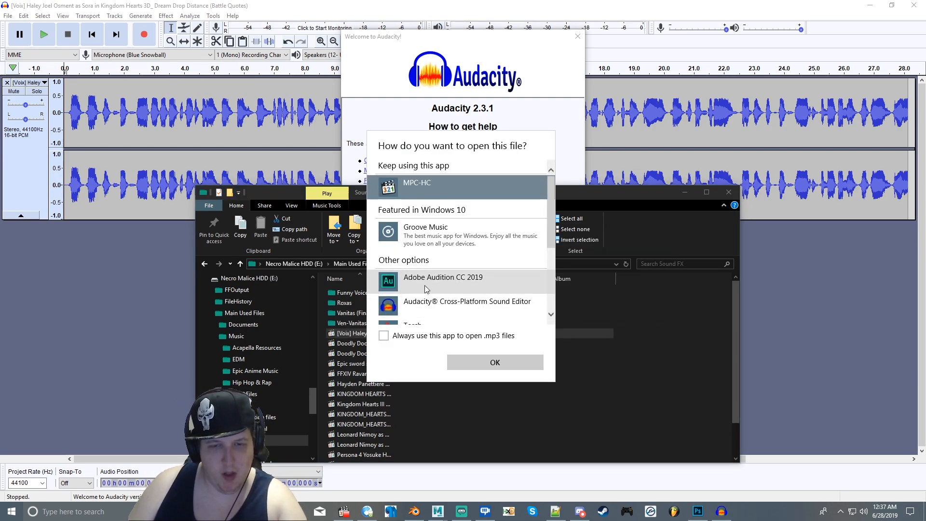
scroll(435, 289, down, 5)
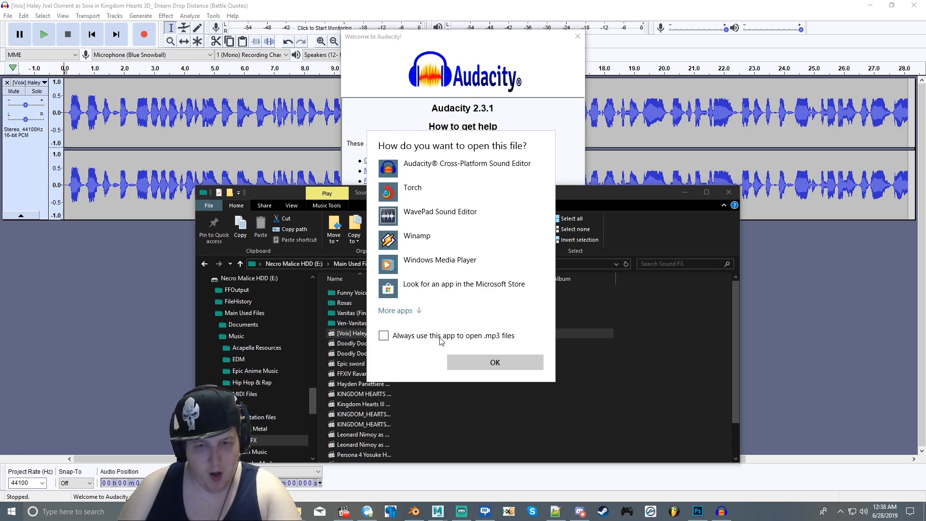
click(455, 364)
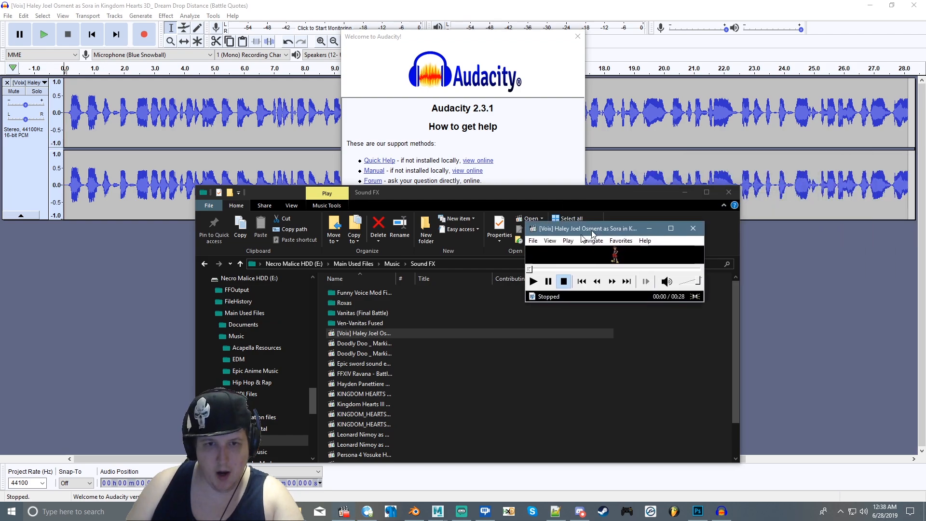
Clear the media player, Sound FX folder and welcome message out of the way and play the battle quotes track in Audacity.
click(580, 253)
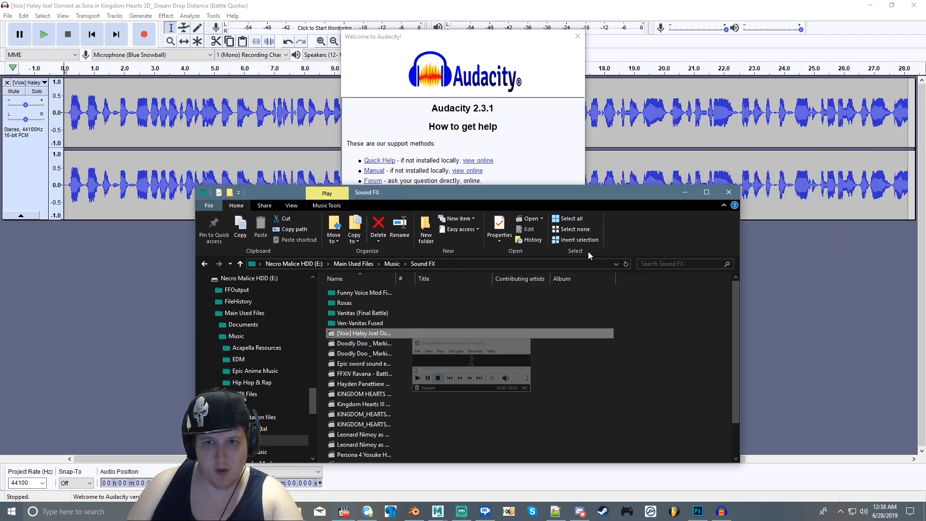
click(684, 192)
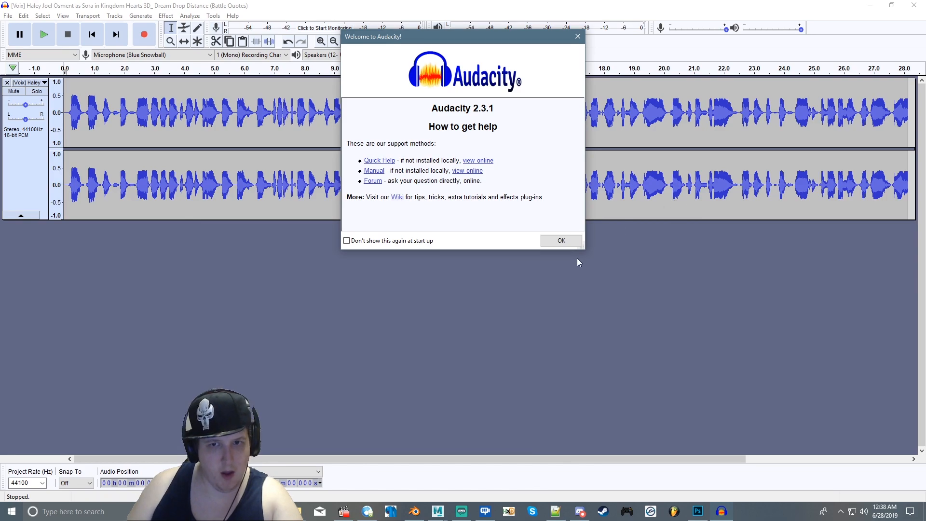
click(572, 244)
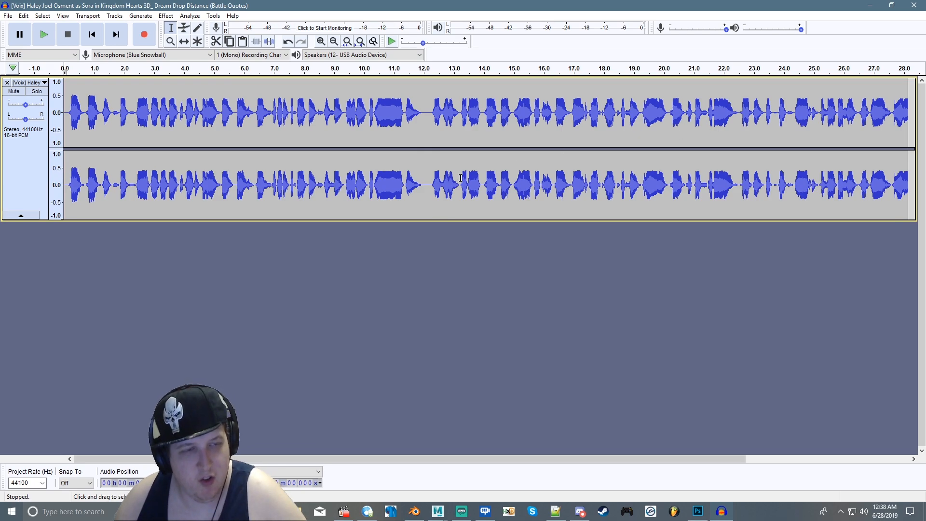
key(space)
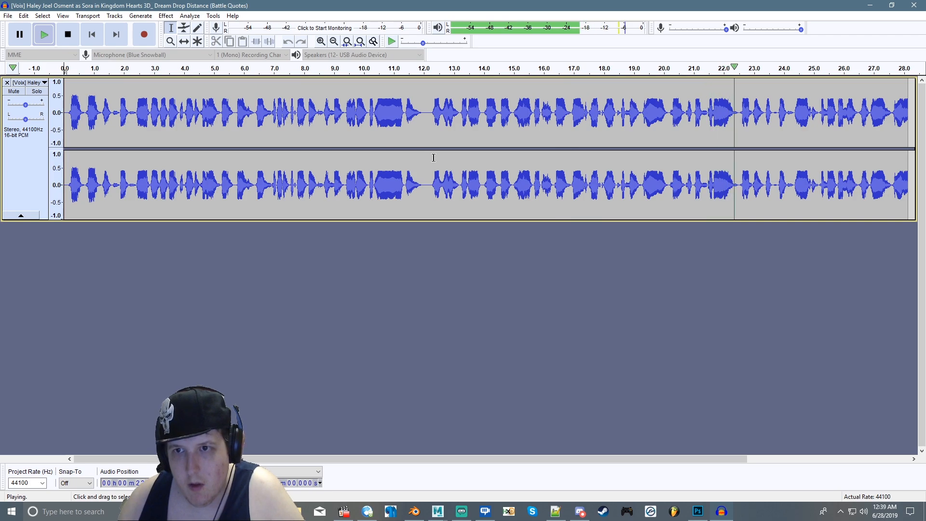
key(space)
Select the quote between about 21.47 and 22.45 seconds in the stereo battle quotes track.
click(708, 126)
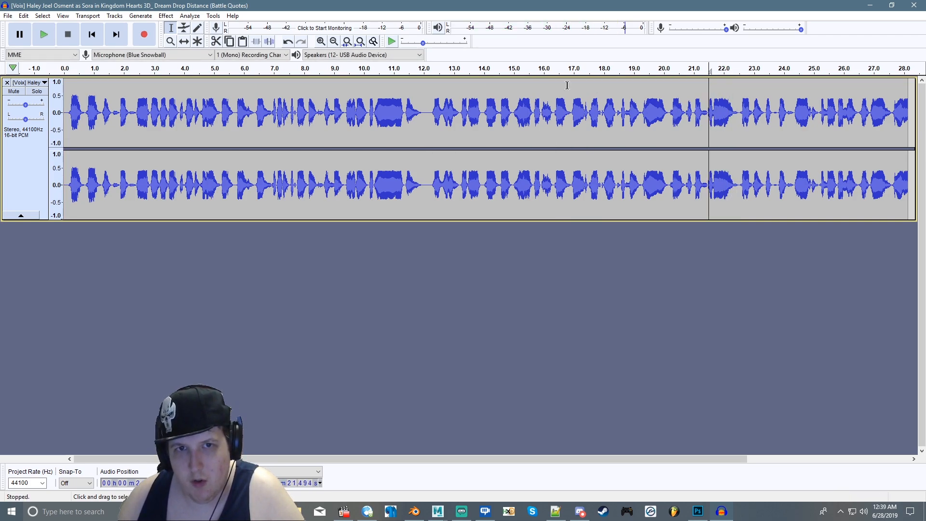
click(320, 42)
click(321, 42)
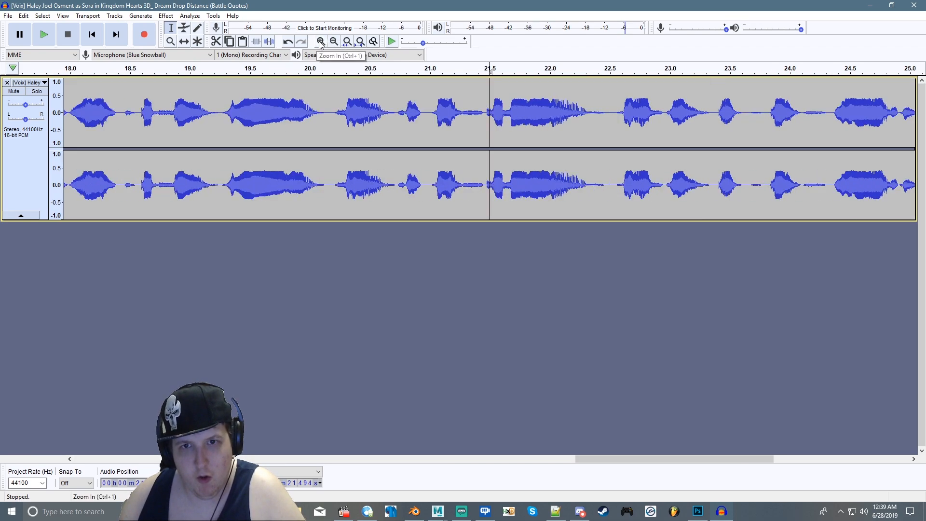
click(321, 42)
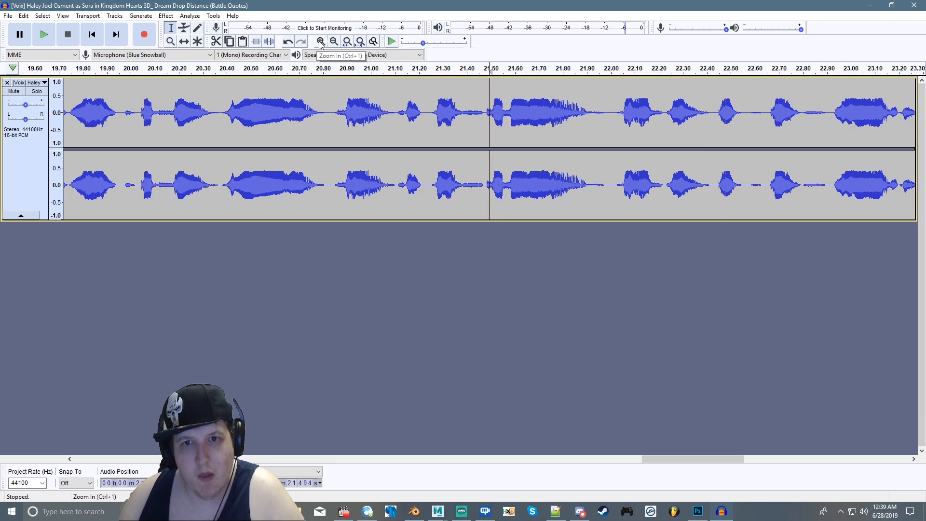
click(484, 119)
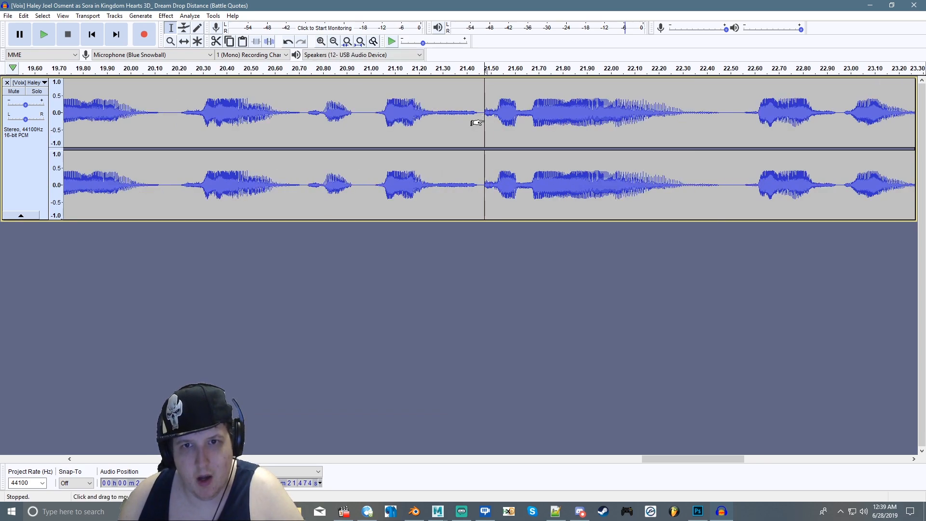
drag(477, 122, 711, 137)
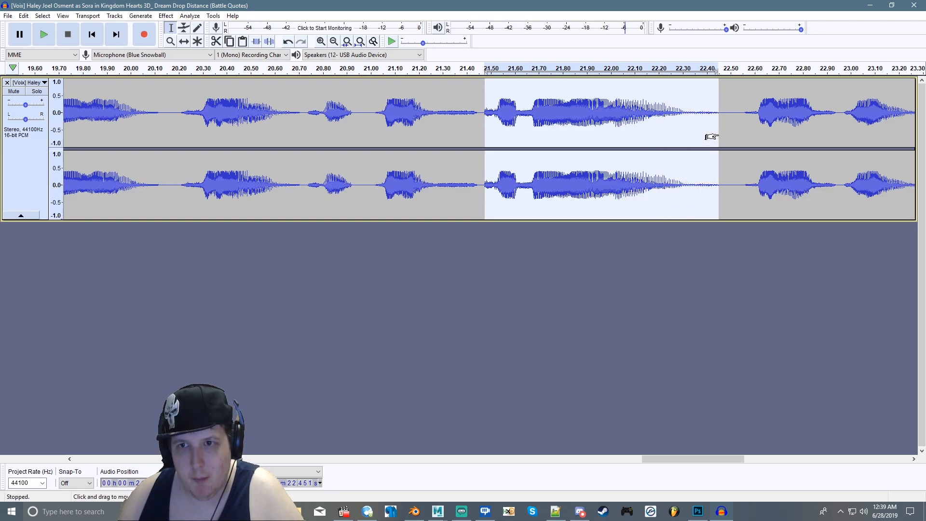
click(43, 83)
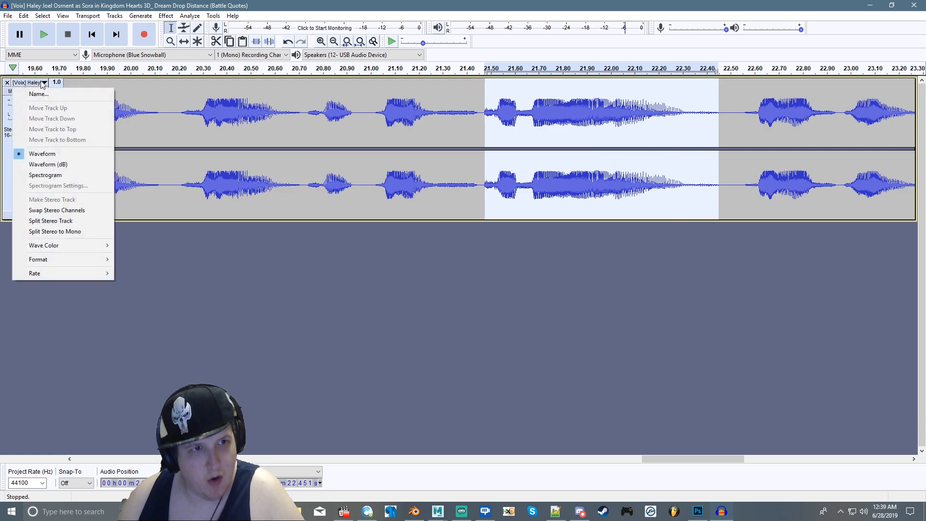
click(181, 270)
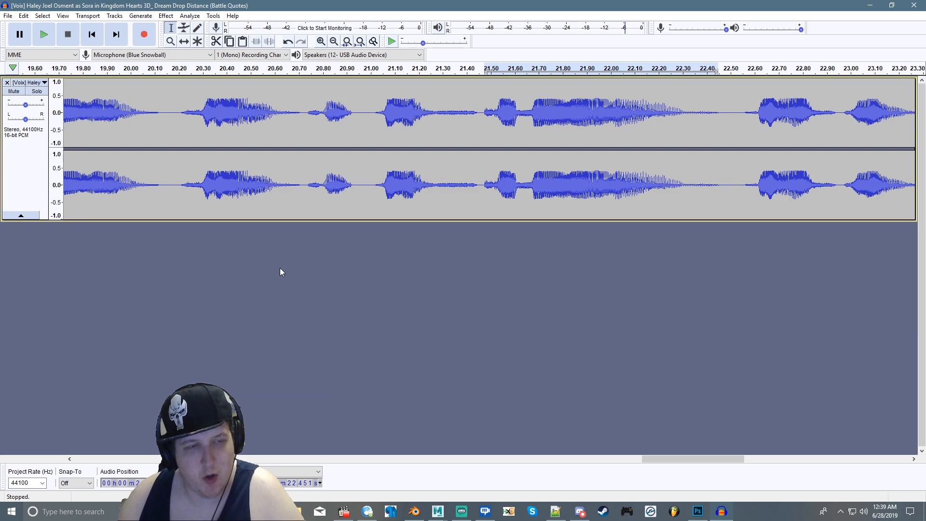
click(44, 83)
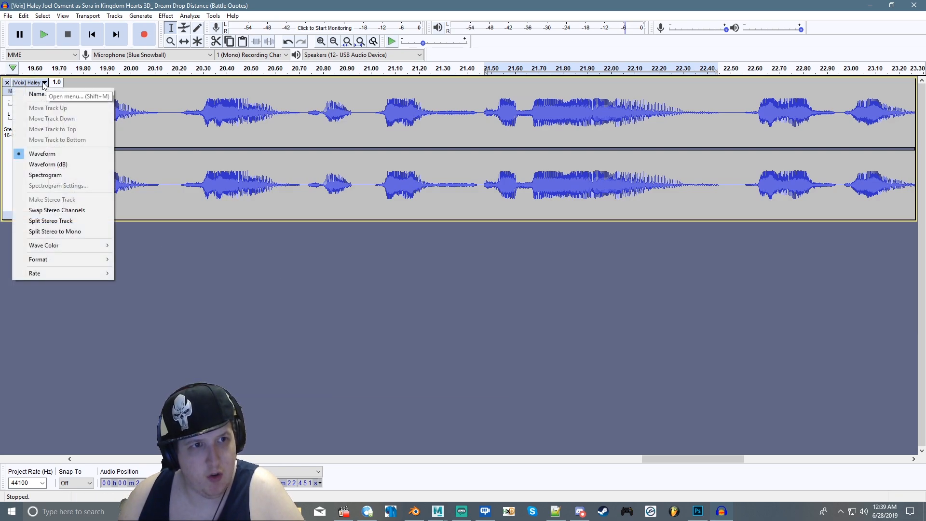
click(95, 69)
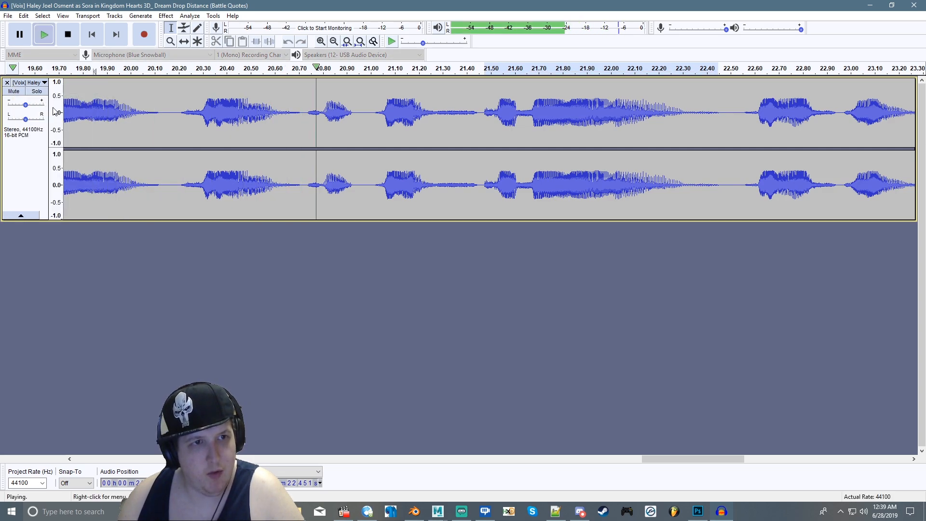
key(space)
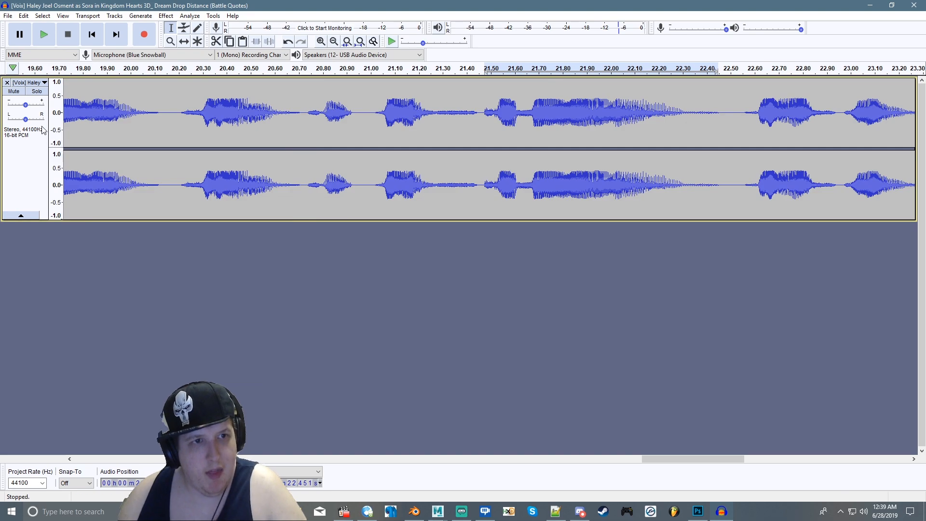
Split the stereo battle quotes track and delete the right channel's track.
click(45, 83)
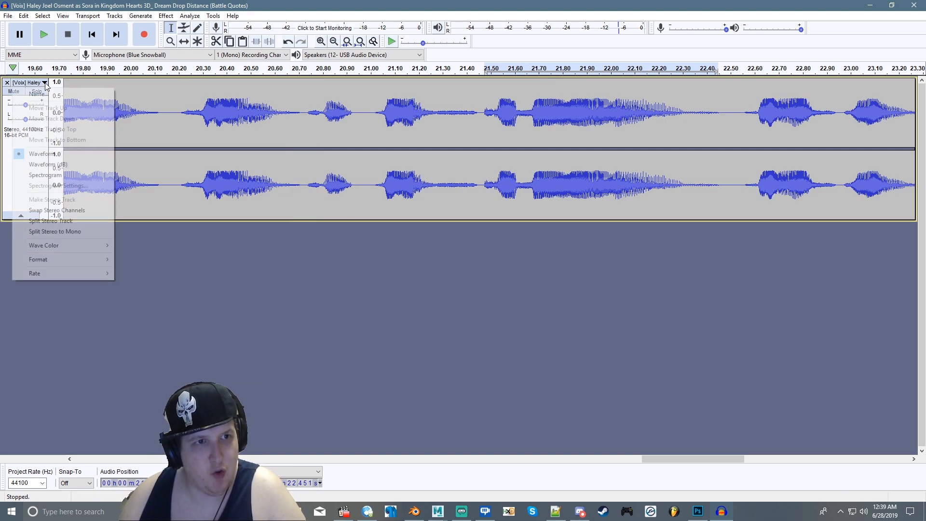
click(48, 221)
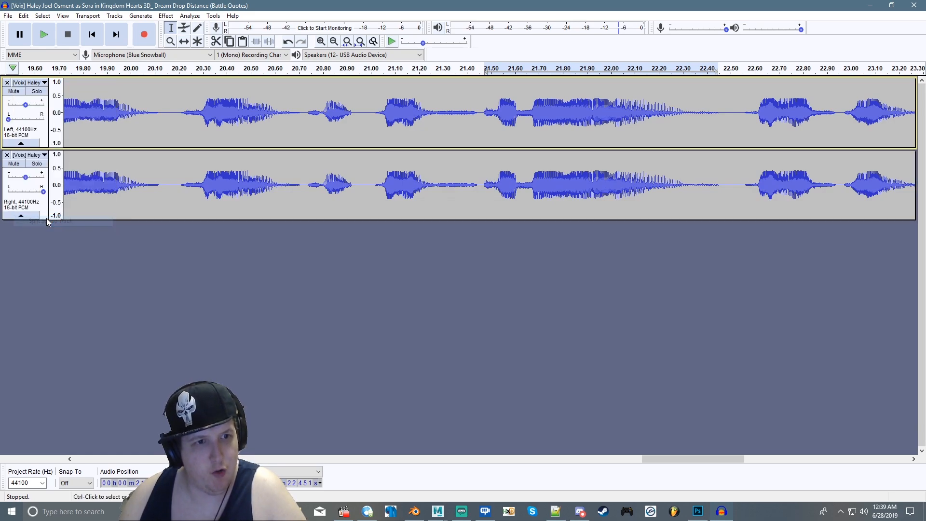
click(7, 155)
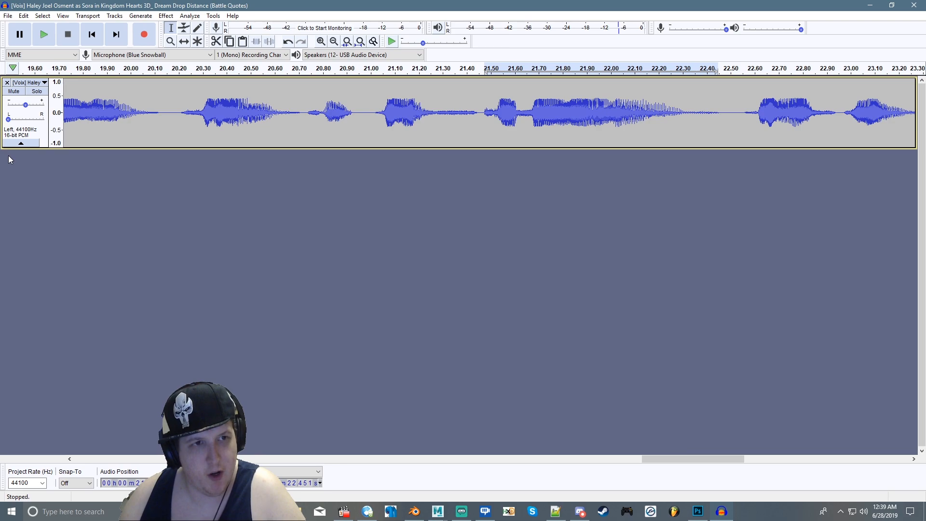
Set the project rate to 22050 Hz and keep the recording channels at 1 (Mono).
click(43, 483)
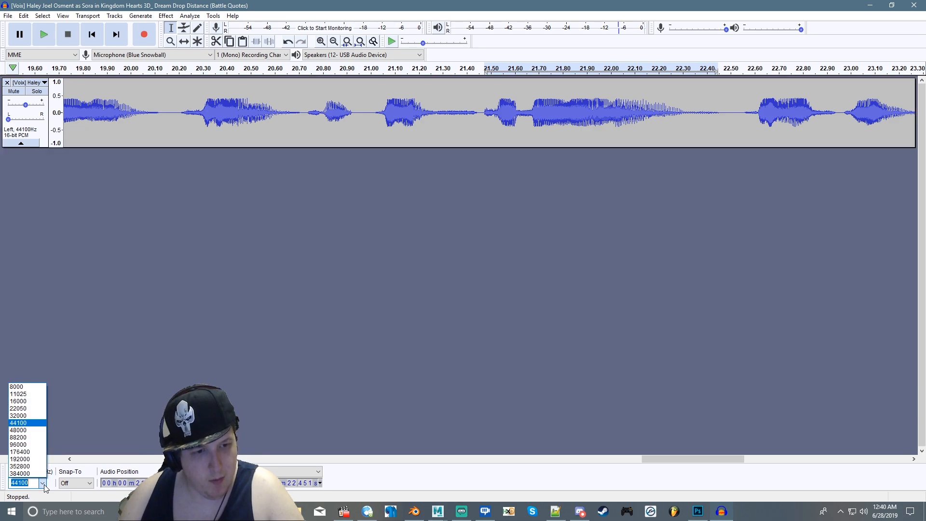
click(34, 410)
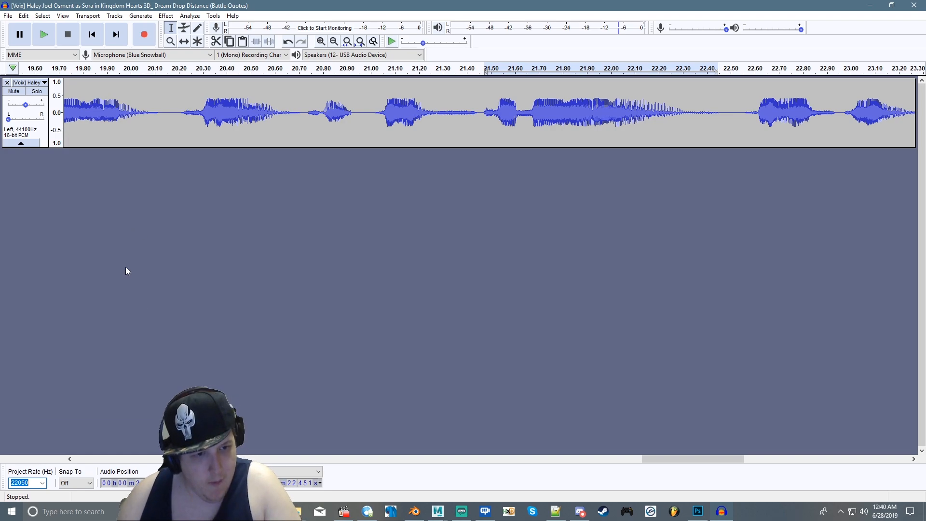
click(263, 56)
click(260, 59)
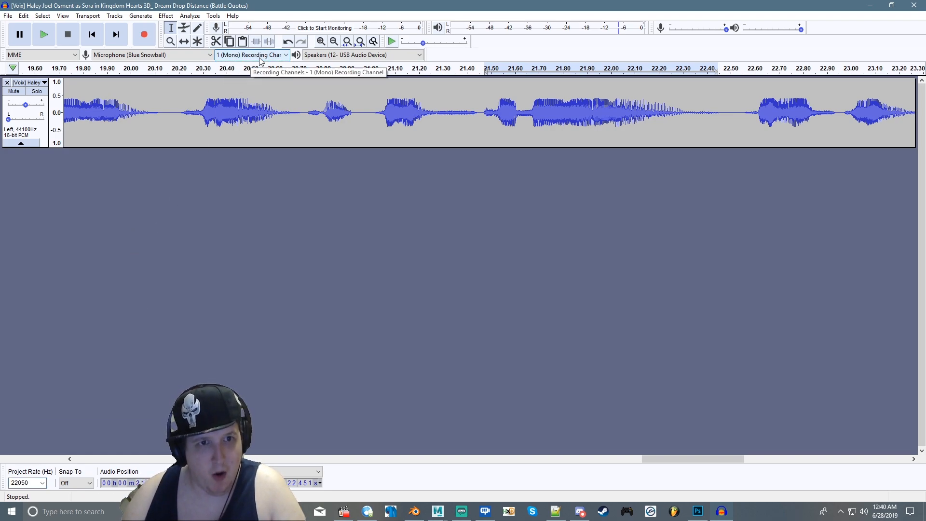
click(260, 59)
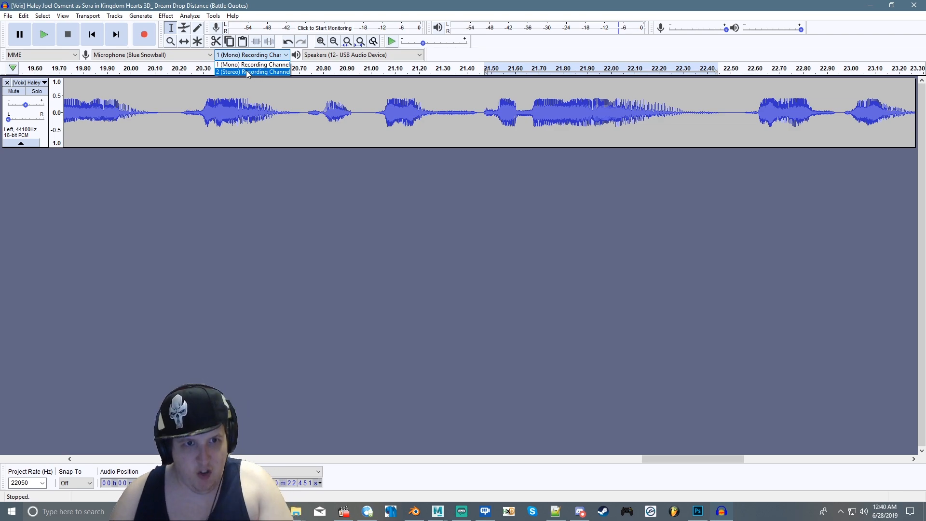
key(Up)
key(Return)
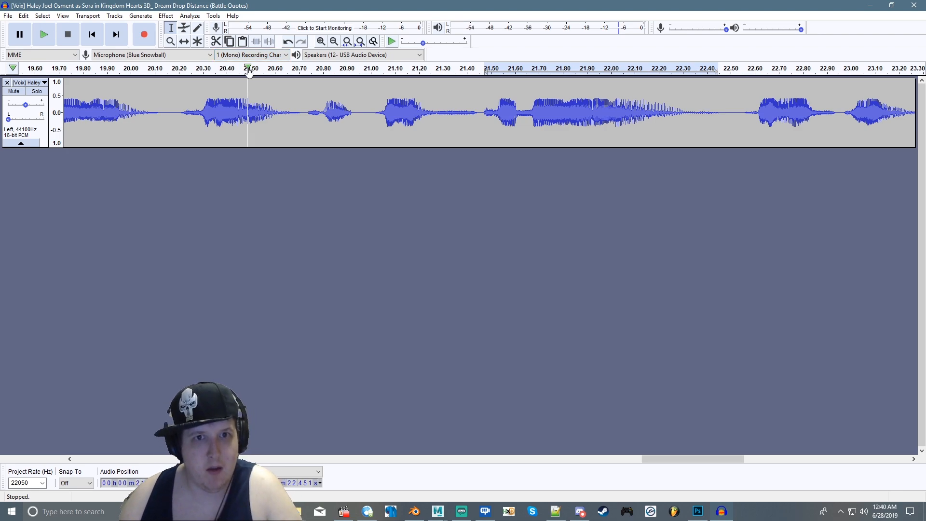
Select the quote from about 21.47 to 22.45 seconds in the remaining left-channel track, trimming the selection to the quote's start.
click(483, 130)
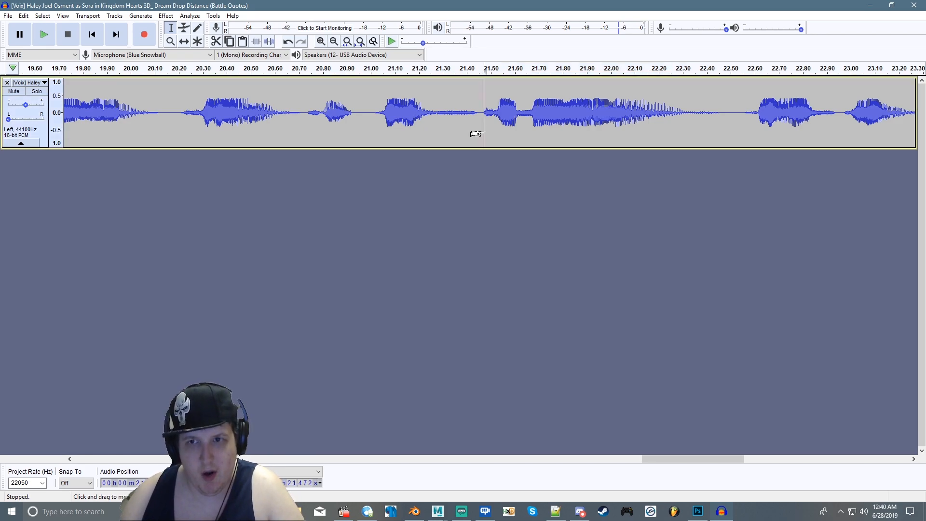
drag(476, 133, 712, 143)
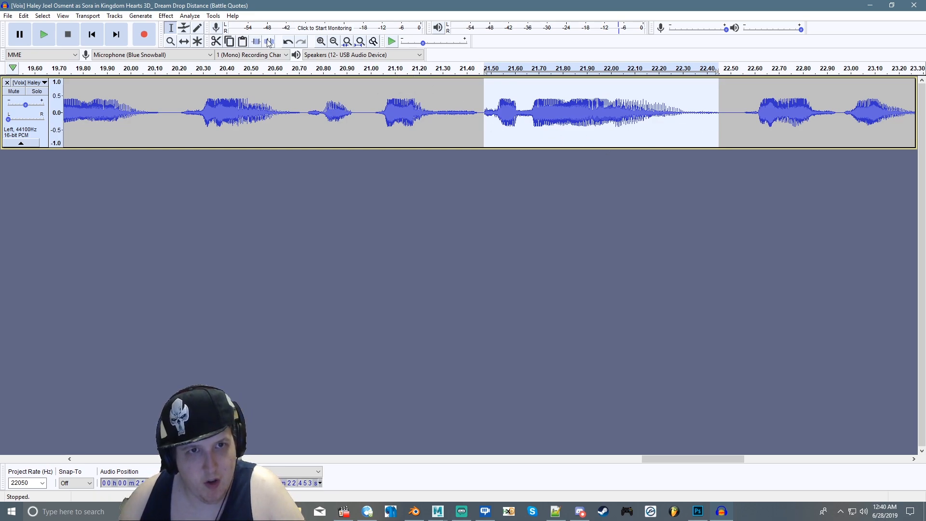
click(320, 41)
click(319, 41)
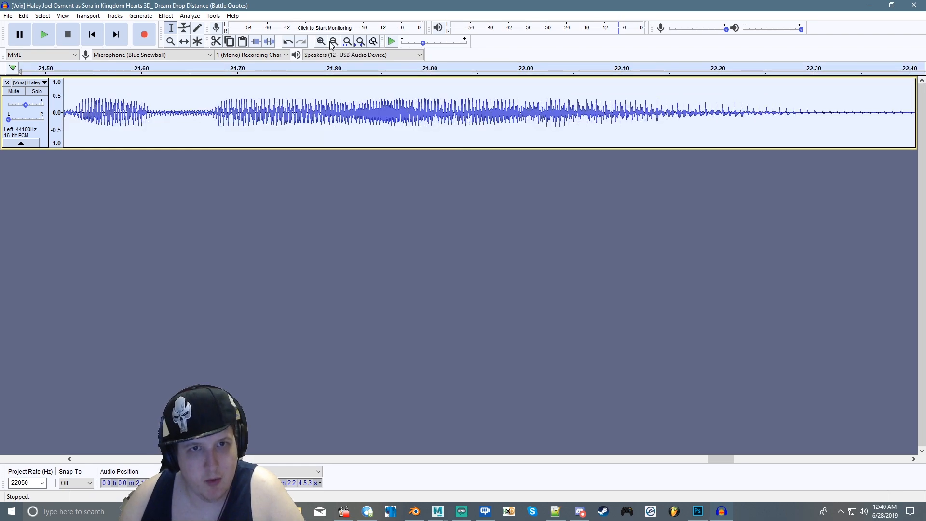
click(333, 41)
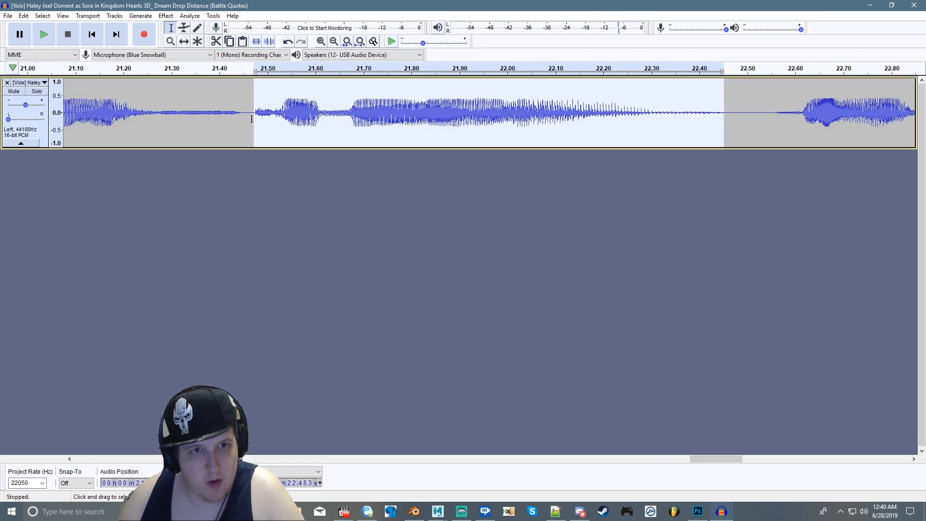
drag(255, 124, 257, 123)
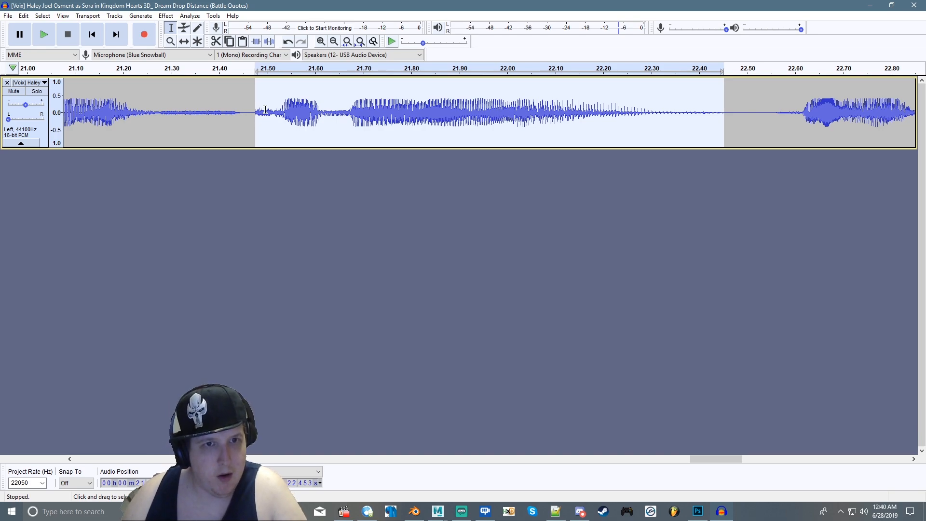
Switch to the Tutorial > out folder and open 1.vag and 2.vag to generate their WAV versions.
click(8, 15)
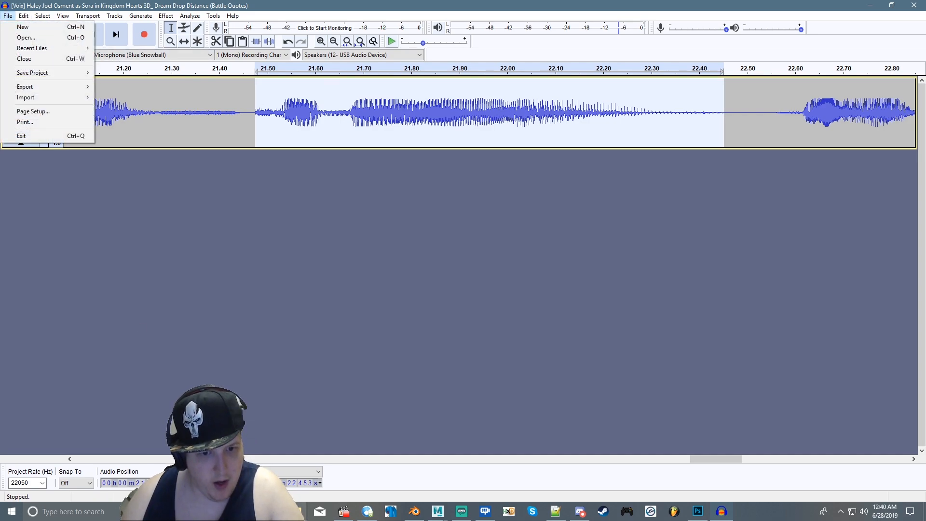
click(296, 512)
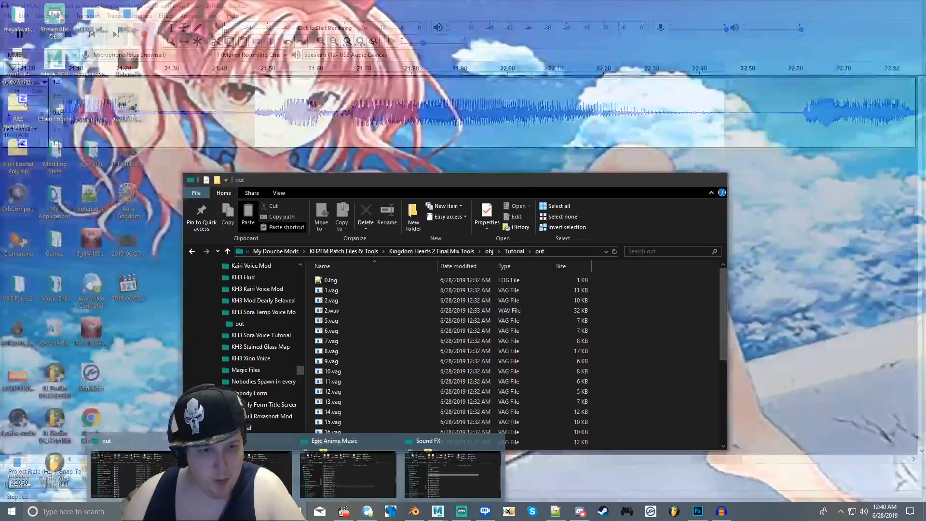
click(193, 466)
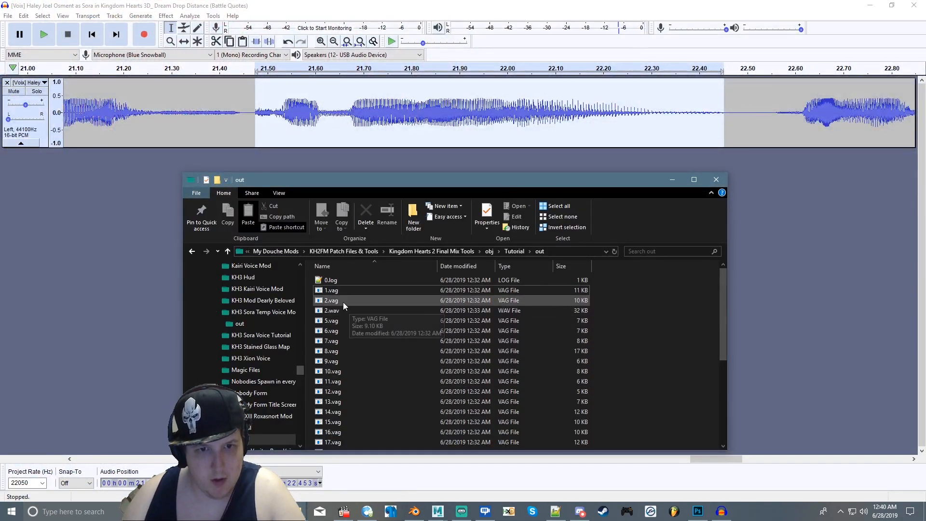
click(323, 292)
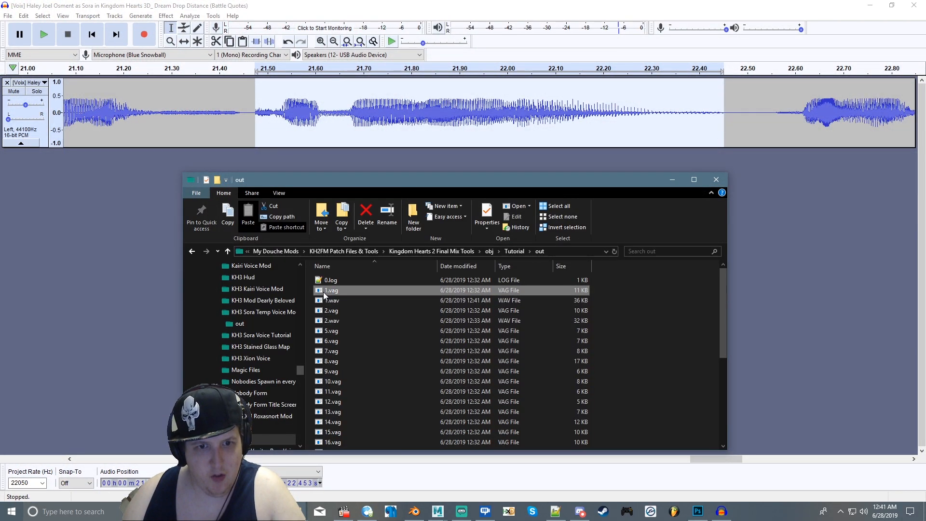
click(333, 311)
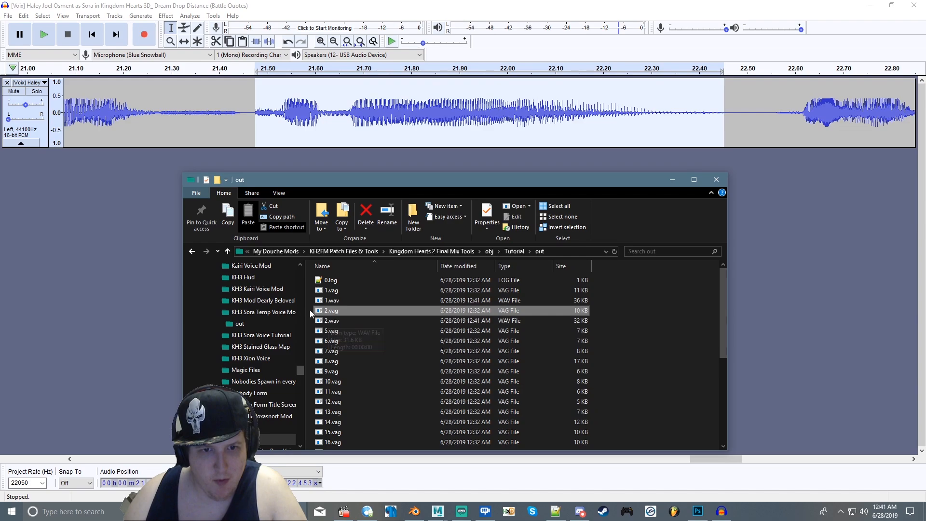
Look through the Kingdom Hearts 2 Final Mix Tools folder for the VAG previewer and open the obj folder.
click(421, 252)
scroll(400, 360, down, 3)
scroll(400, 363, down, 10)
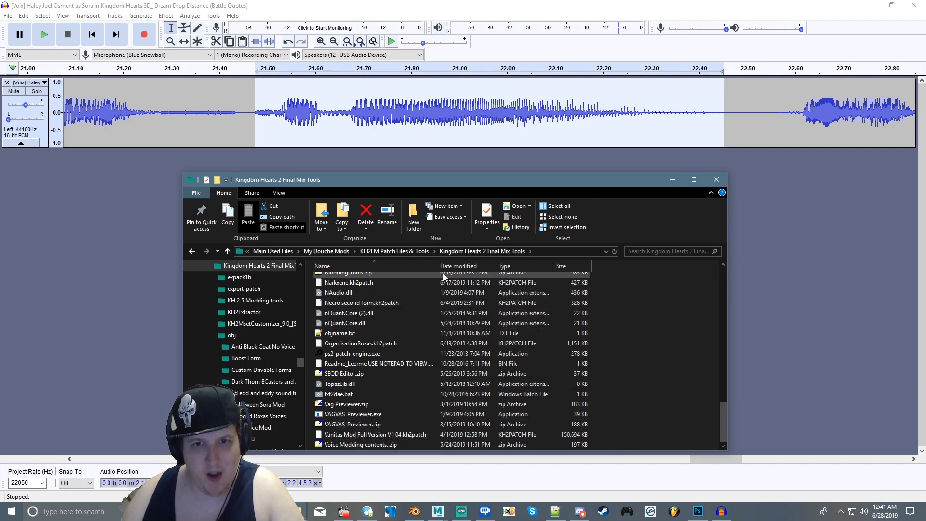
scroll(389, 382, up, 4)
scroll(389, 387, up, 10)
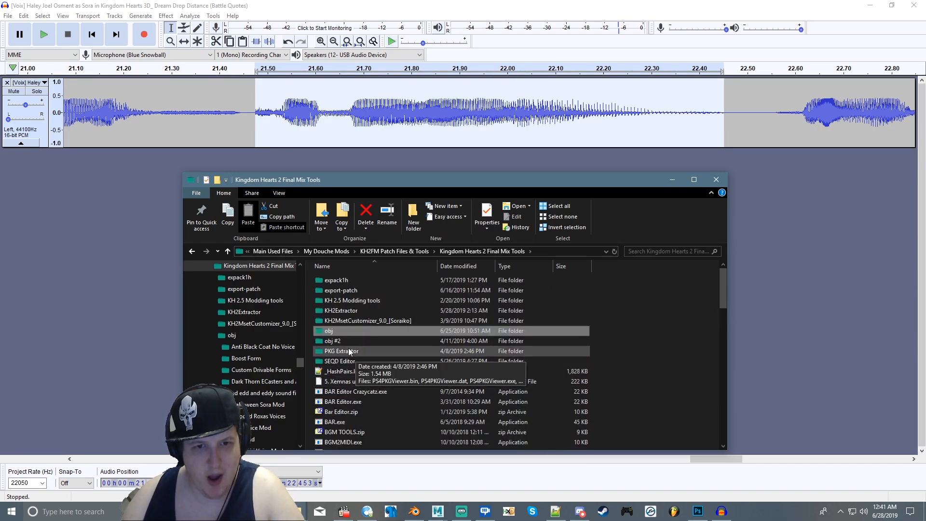
double_click(345, 332)
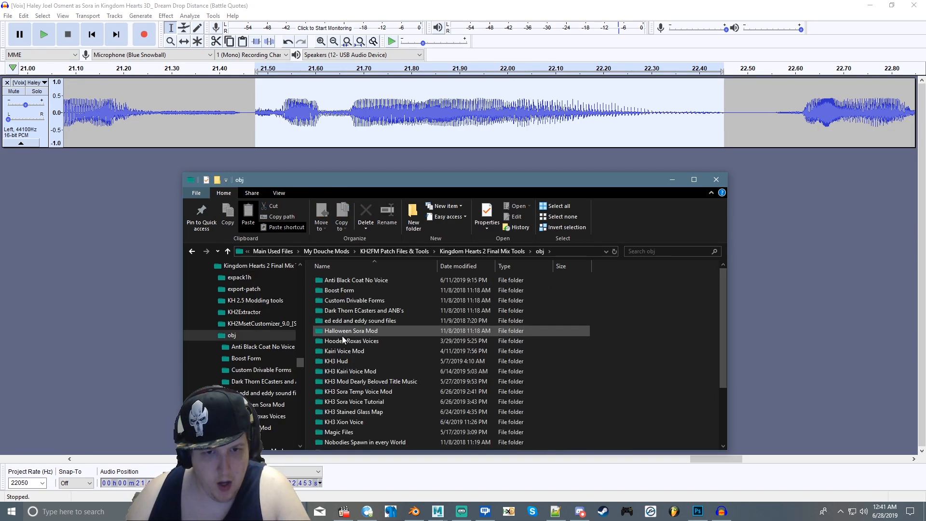
Open the Tutorial > out folder and open 1.vag with VAG+VAS Previewer, without making it the default app.
scroll(336, 421, down, 2)
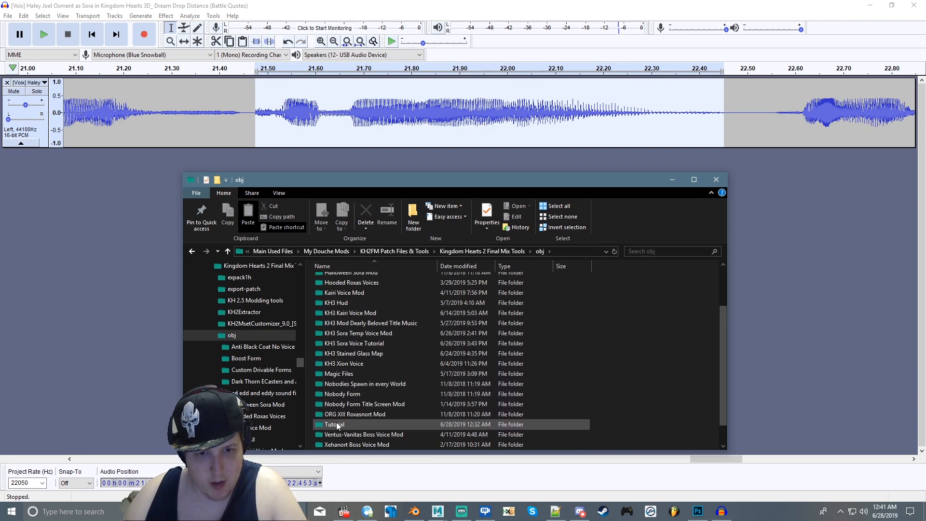
scroll(337, 421, down, 1)
double_click(345, 403)
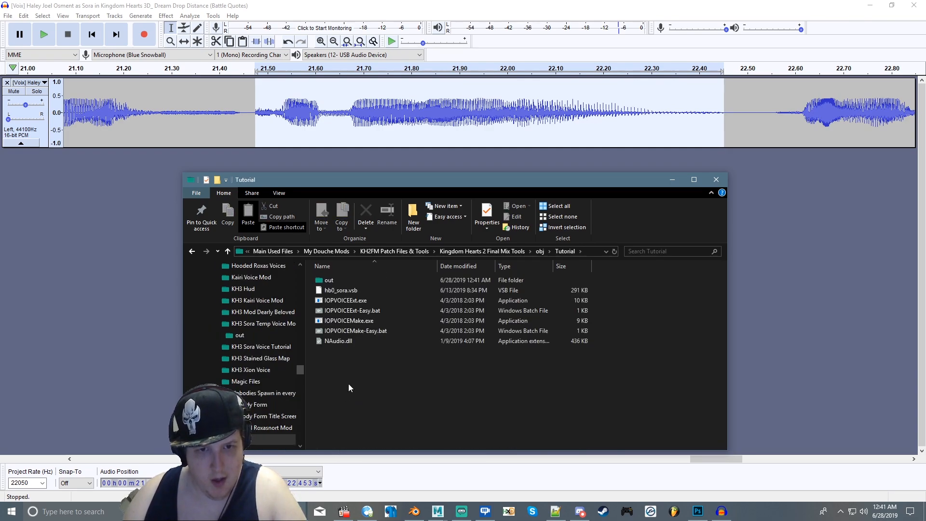
double_click(341, 278)
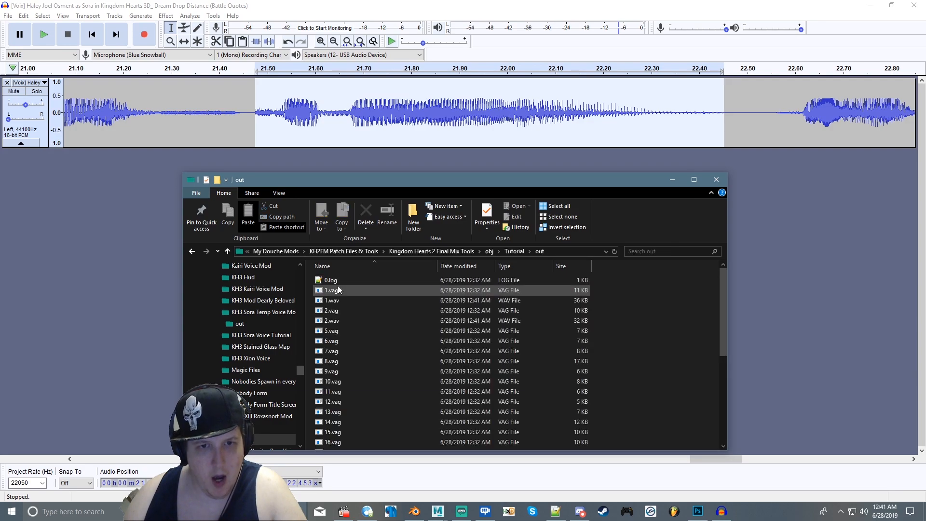
right_click(331, 292)
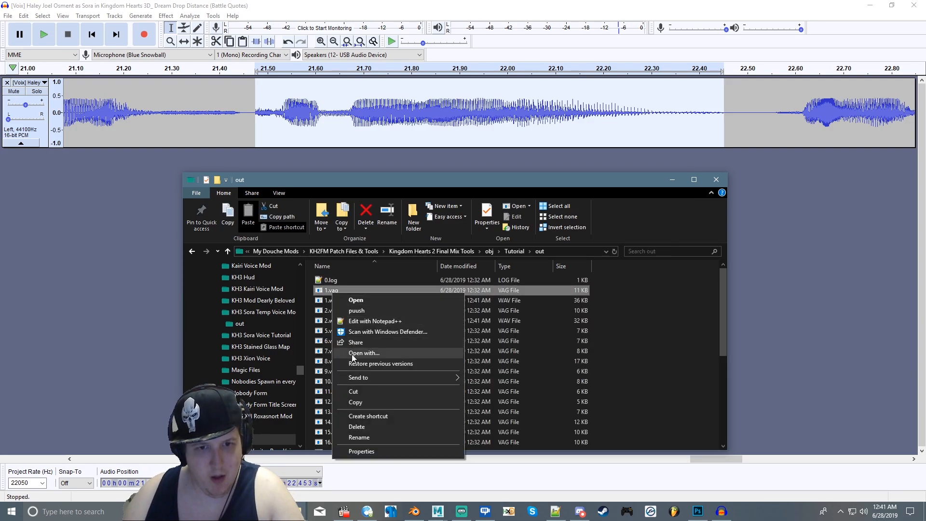
click(351, 354)
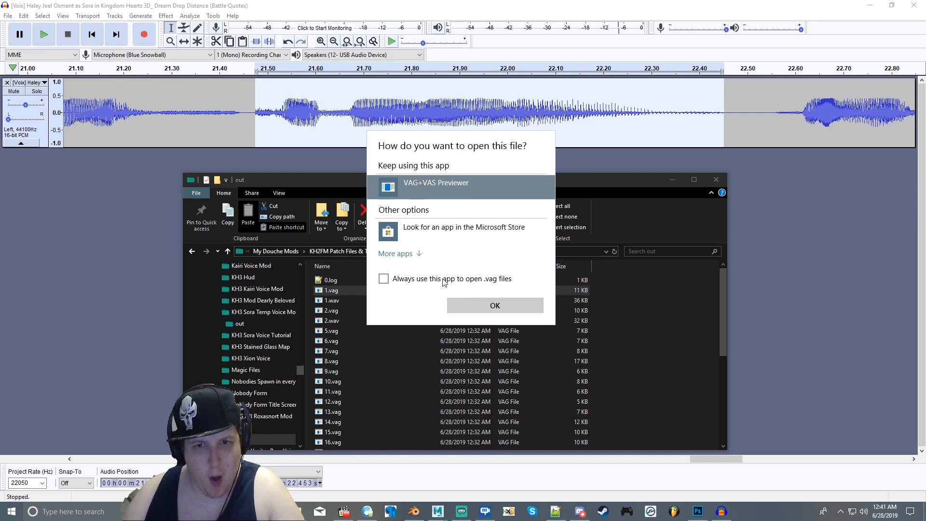
click(486, 302)
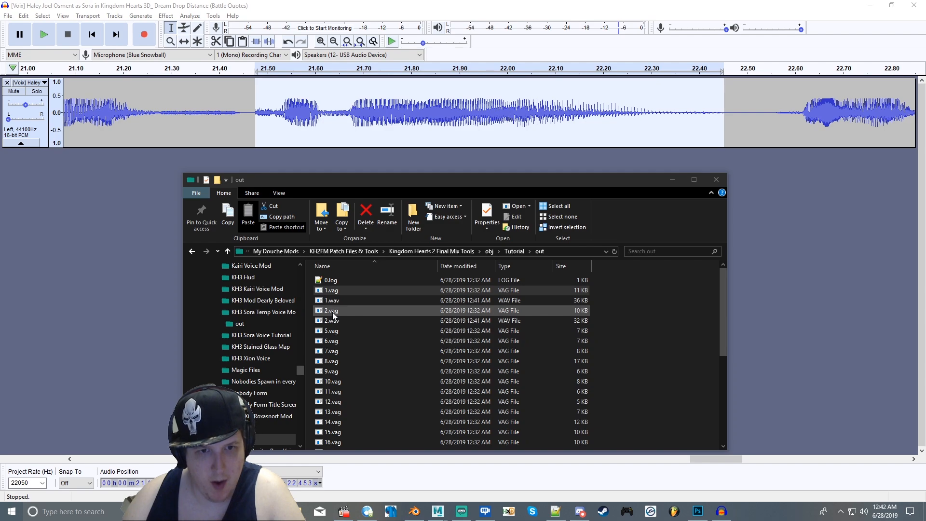
Switch to Audacity and reselect the quote from about 21.48 to 22.44 seconds in the track.
click(145, 209)
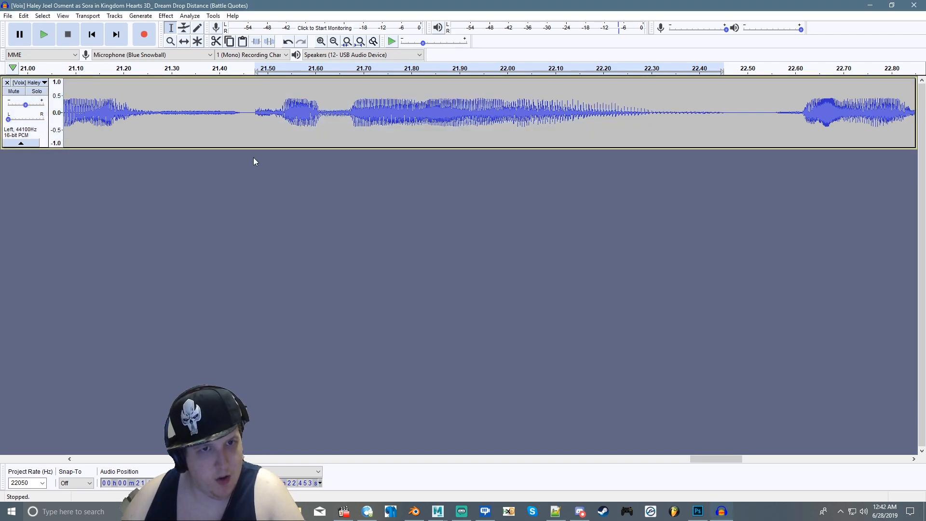
click(254, 143)
drag(247, 146, 308, 145)
click(256, 134)
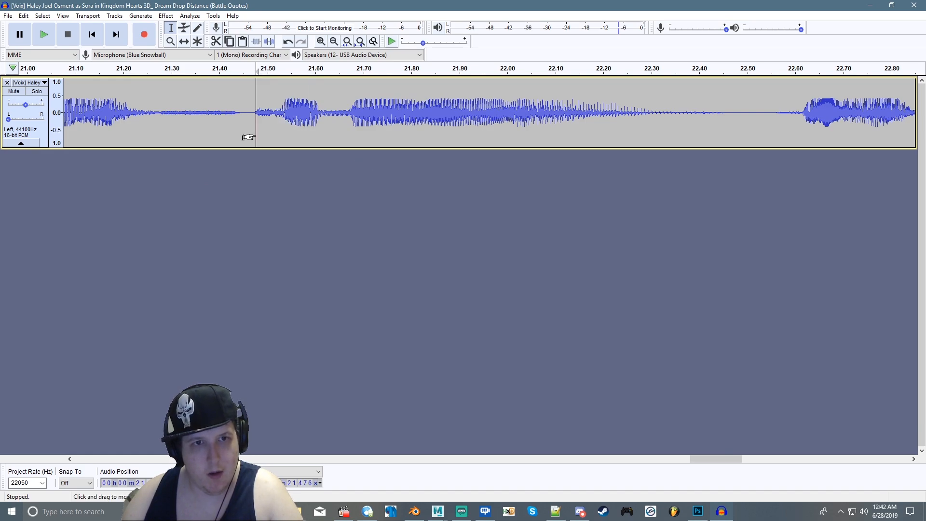
drag(248, 138, 712, 151)
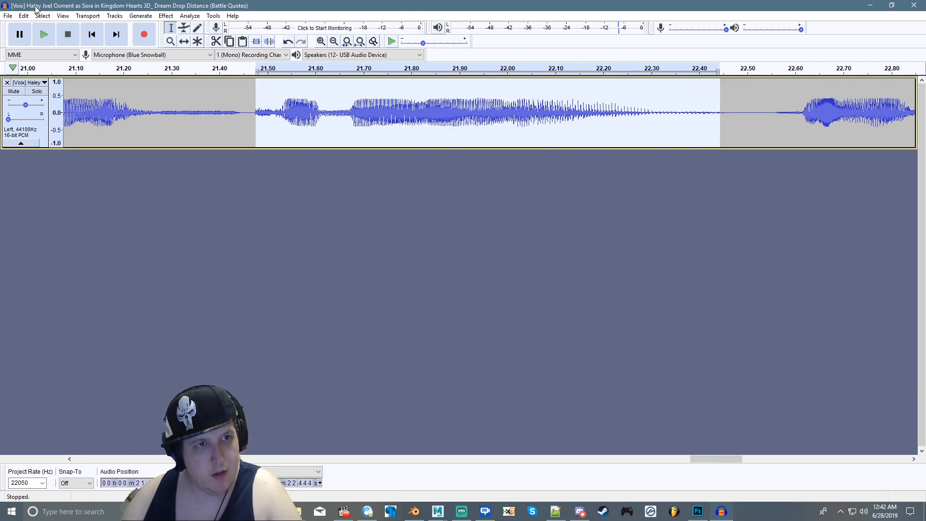
Start exporting the selected audio and set the destination to the obj > Tutorial > out folder.
click(14, 17)
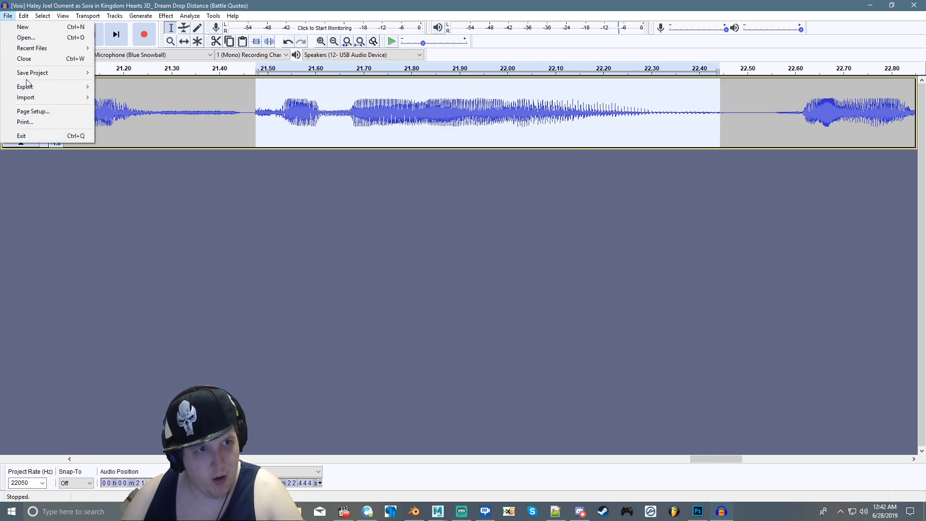
mouse_move(27, 90)
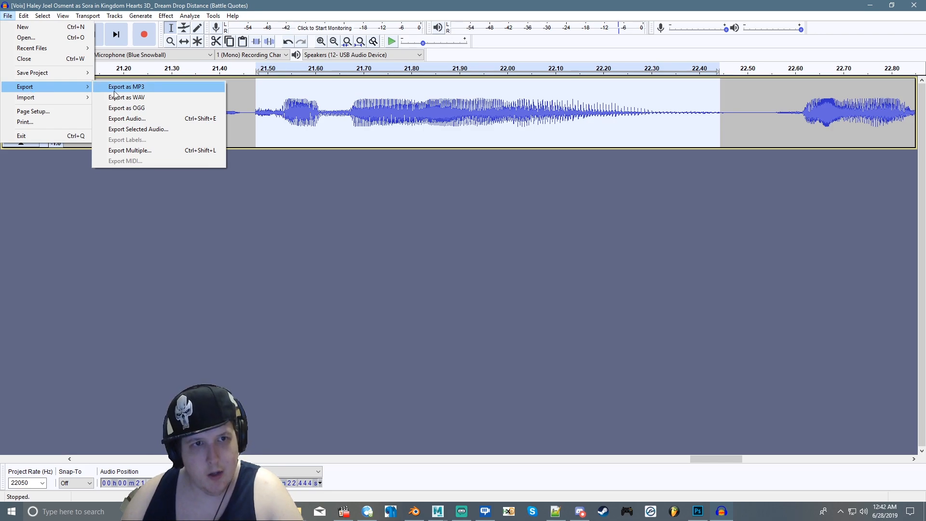
click(120, 129)
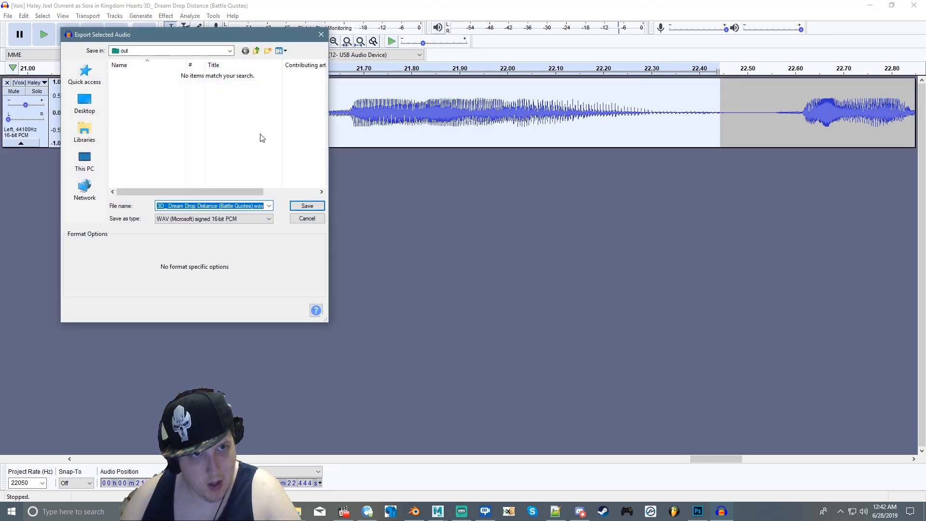
click(258, 51)
click(257, 51)
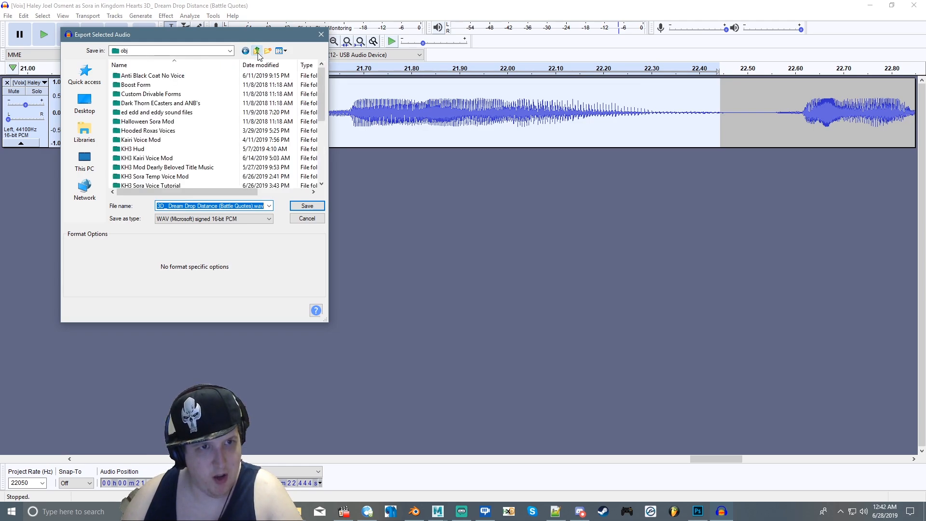
scroll(218, 121, down, 5)
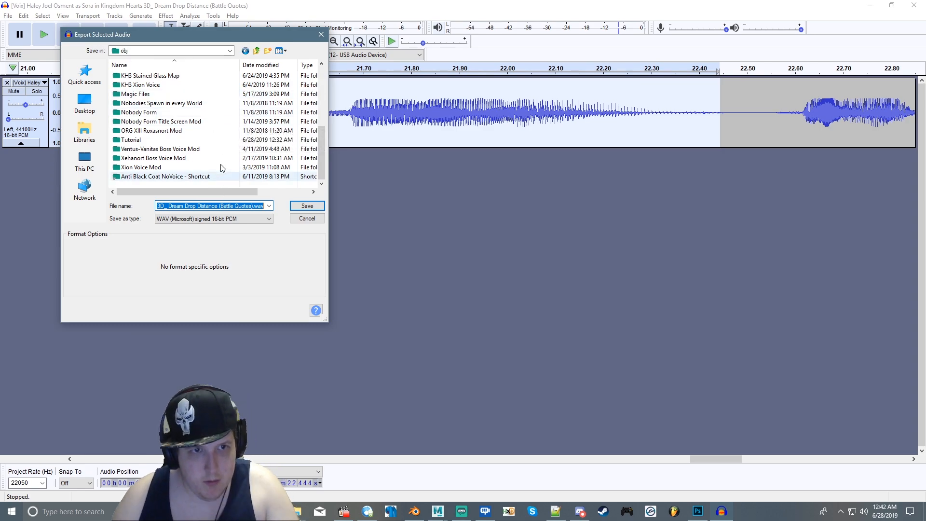
click(201, 139)
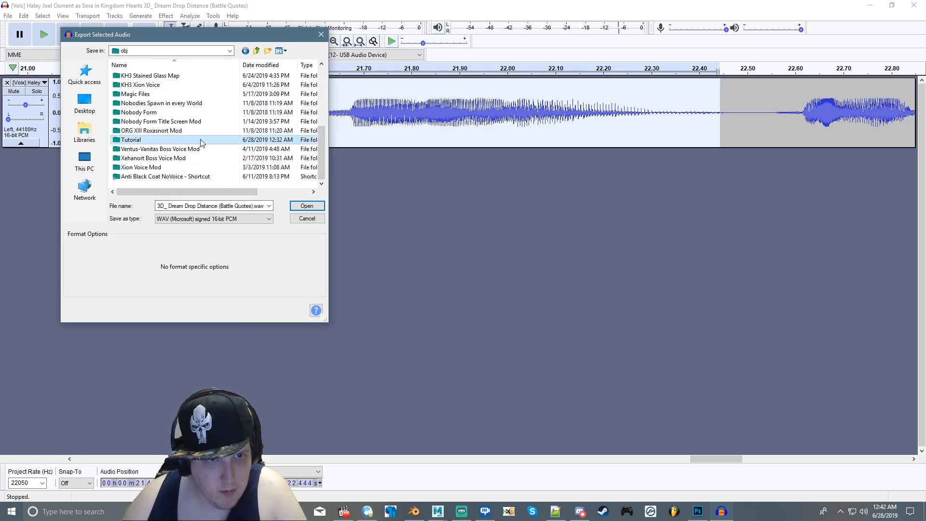
double_click(201, 139)
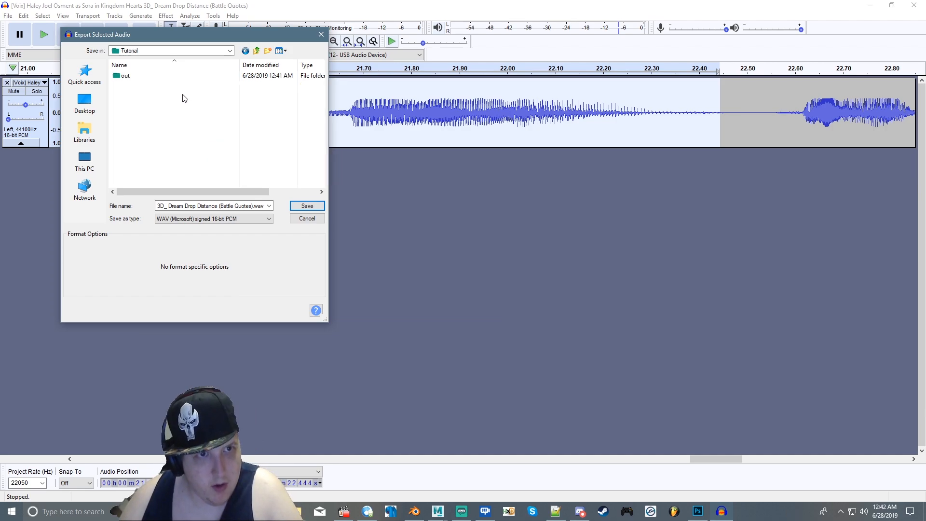
double_click(176, 80)
Save the selection as 1.wav in WAV signed 16-bit PCM, replacing the existing file and keeping the metadata tags.
click(169, 76)
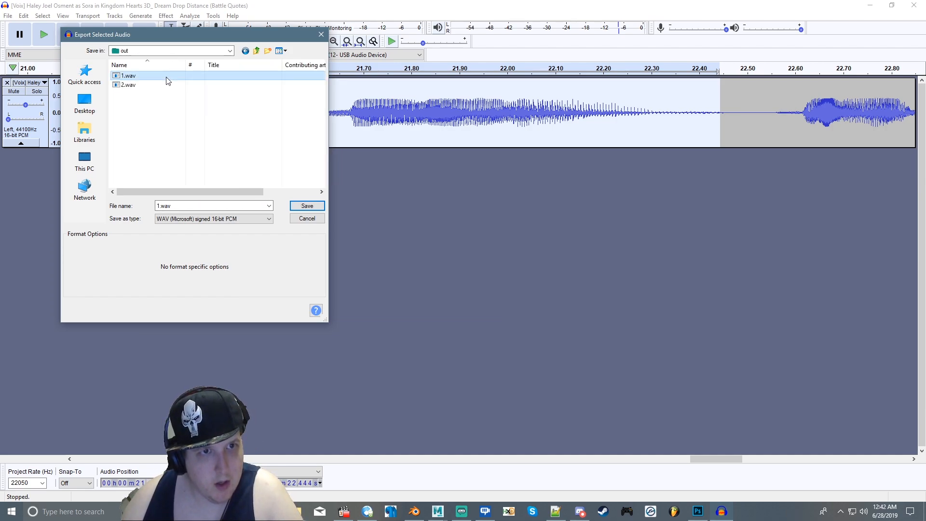
click(300, 208)
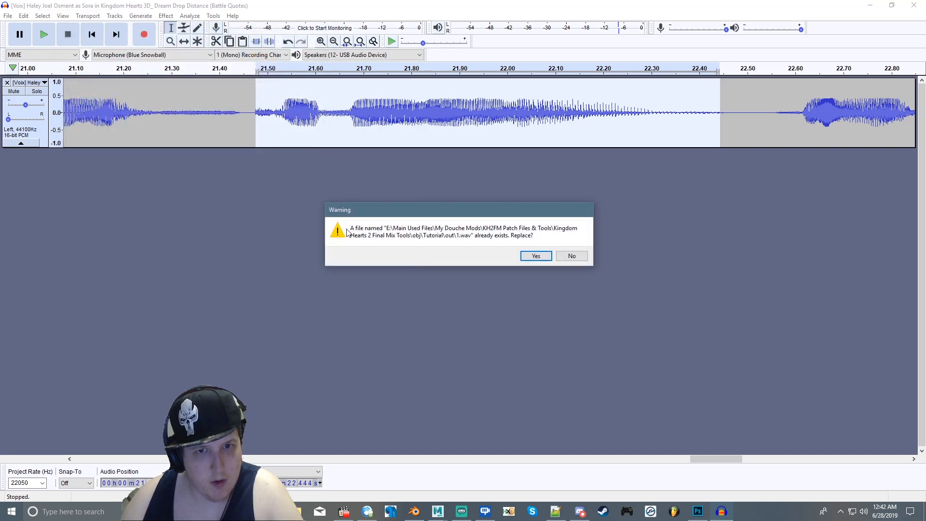
click(531, 255)
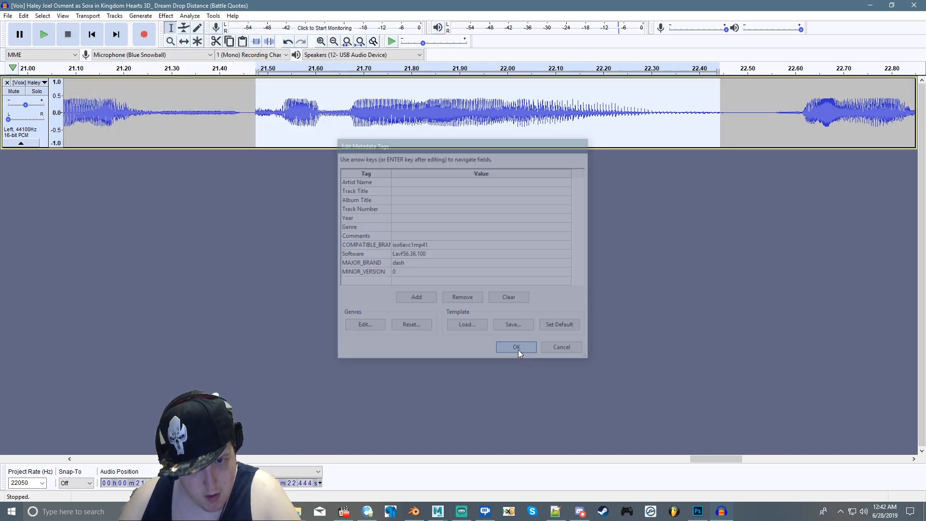
click(517, 350)
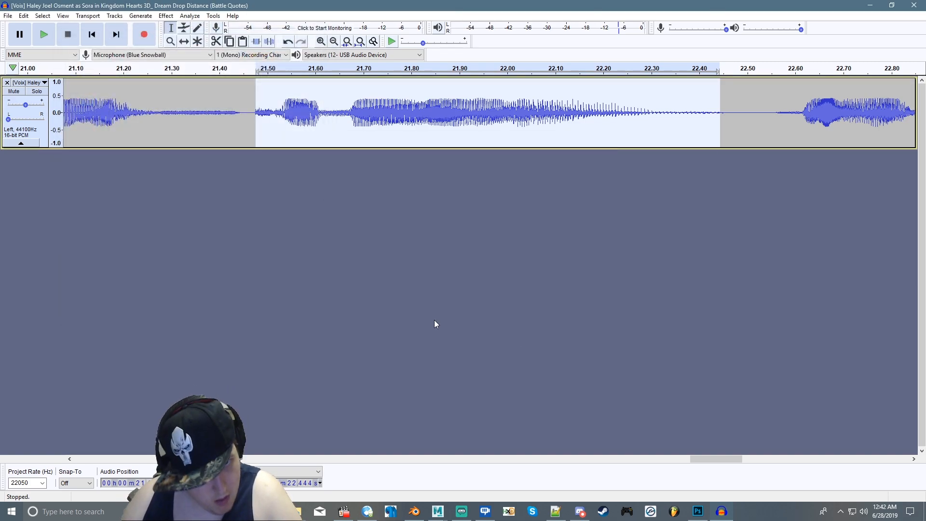
click(8, 15)
mouse_move(22, 91)
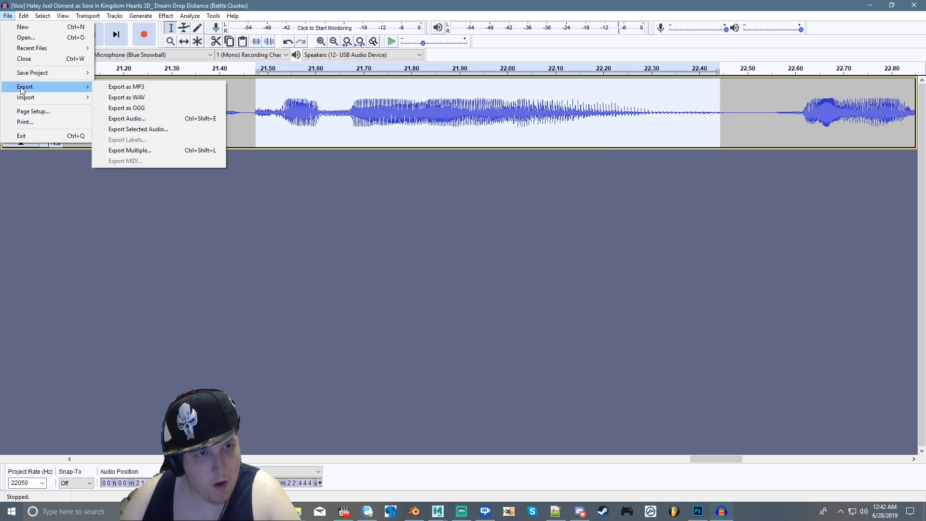
click(125, 129)
click(304, 218)
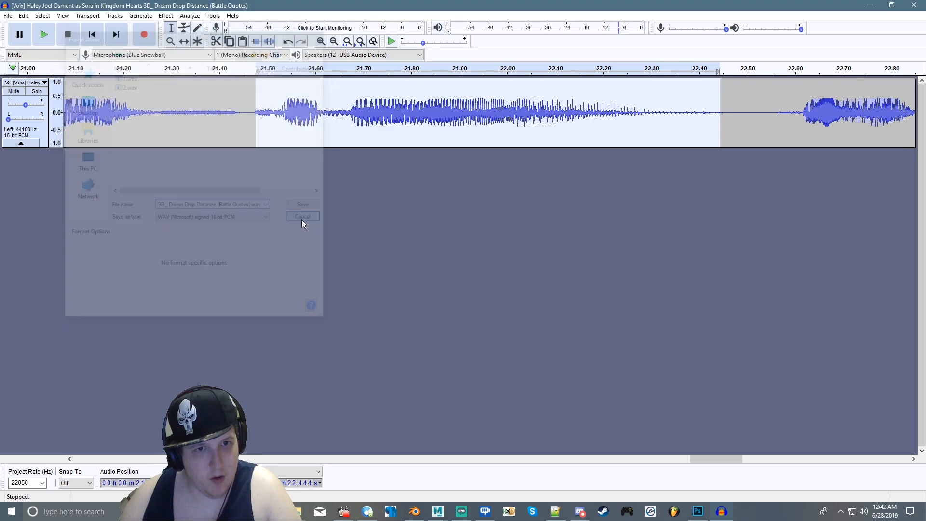
Export the selected audio over 2.wav in the out folder as signed 16-bit PCM WAV, keeping the metadata tags.
click(8, 16)
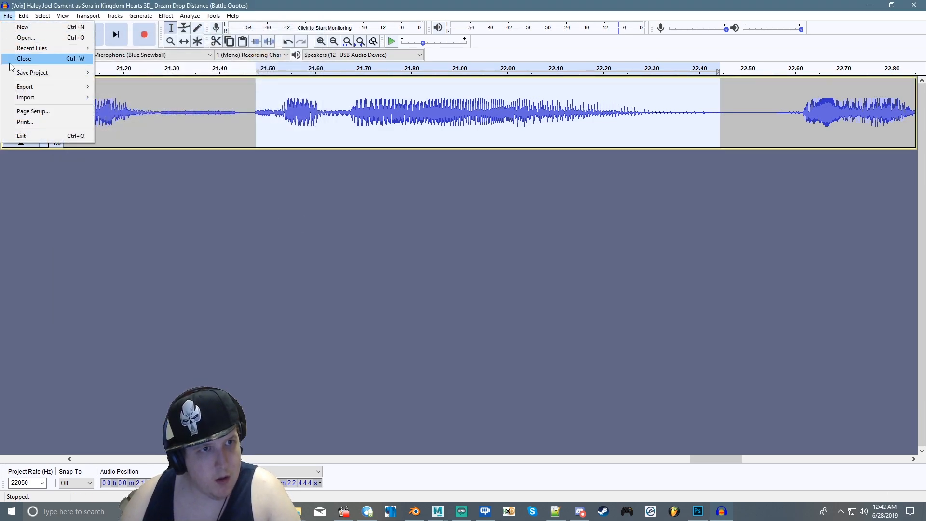
mouse_move(29, 86)
click(178, 128)
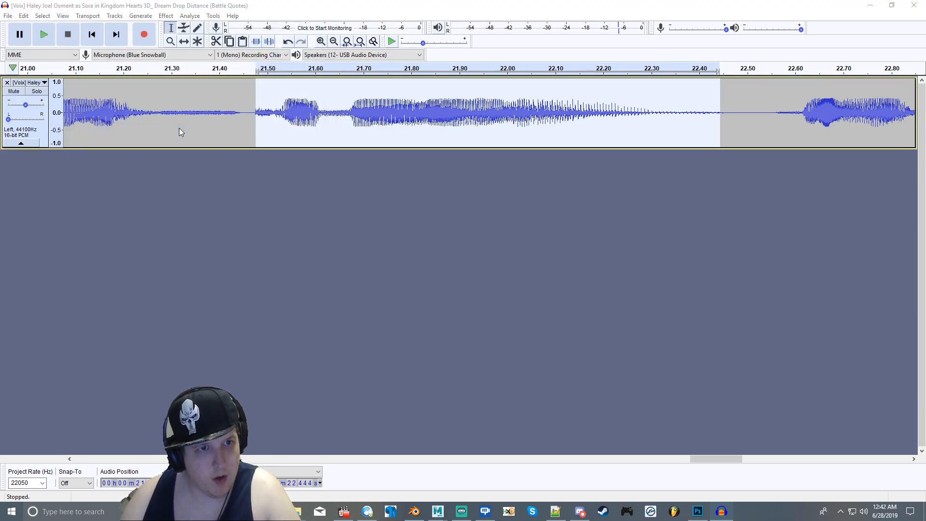
click(124, 85)
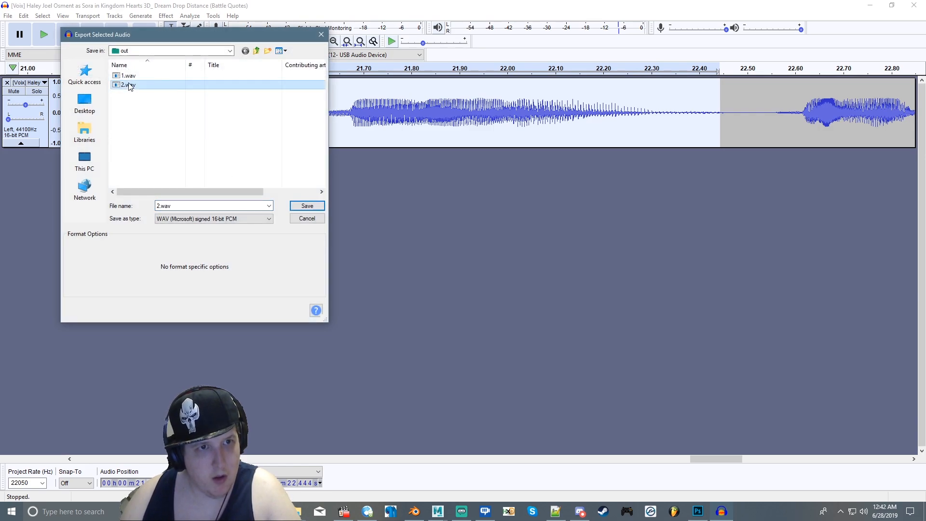
click(295, 210)
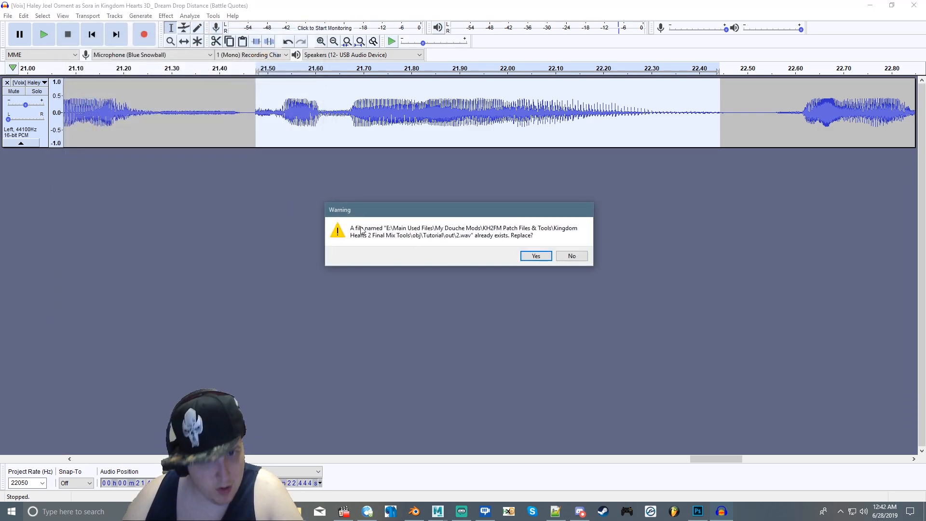
click(536, 258)
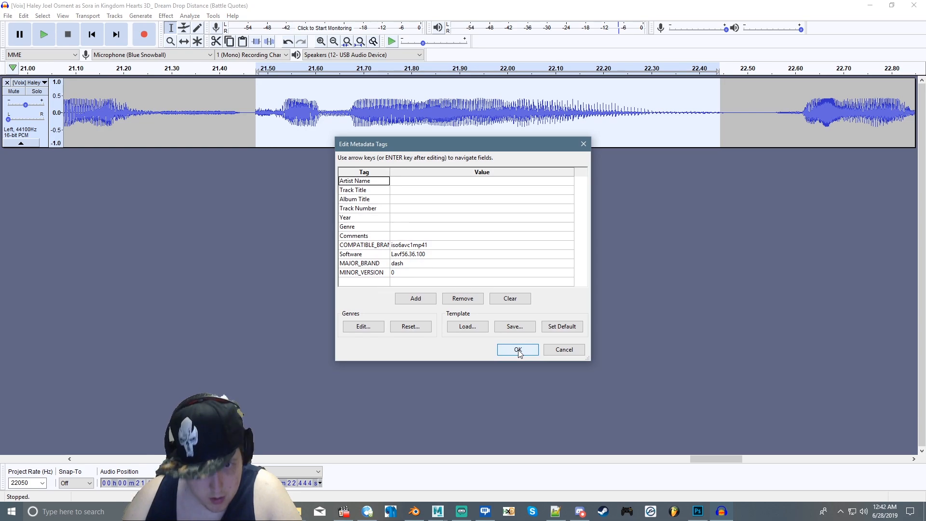
click(518, 351)
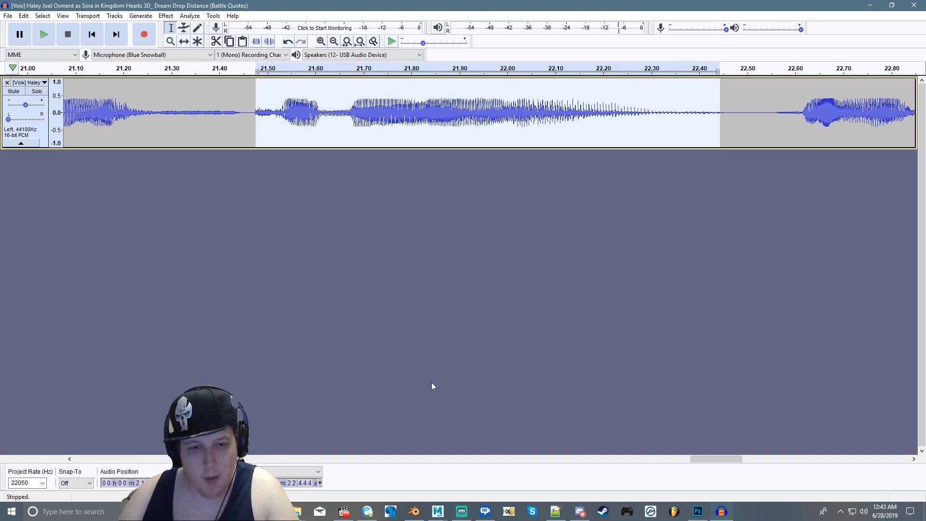
Switch to the out folder in File Explorer and check the exported WAV files' details.
click(301, 510)
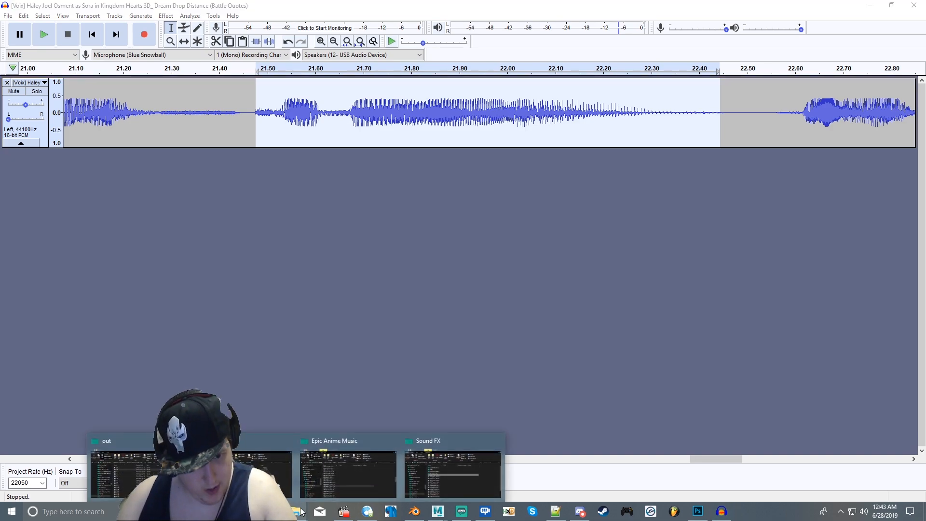
click(113, 465)
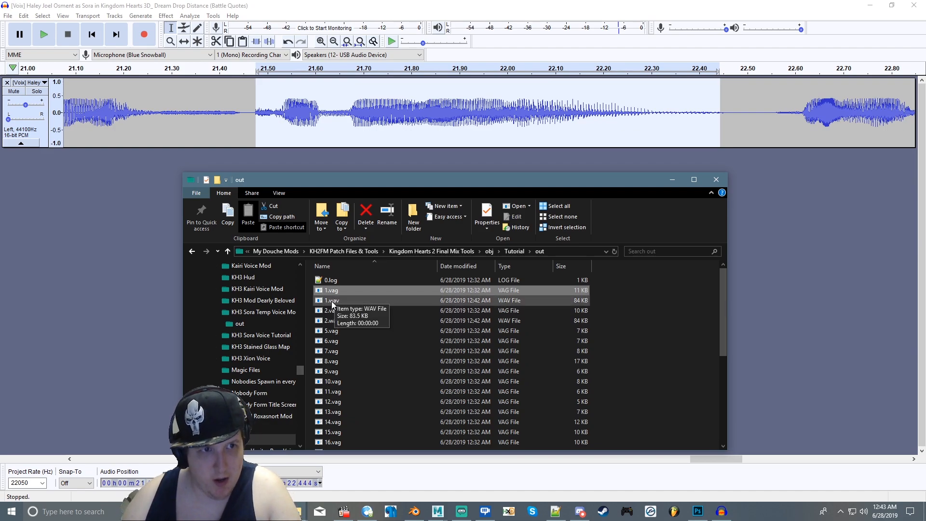
Return to Audacity, move the track's pan to the centre and set it back fully left.
click(142, 326)
drag(8, 119, 19, 119)
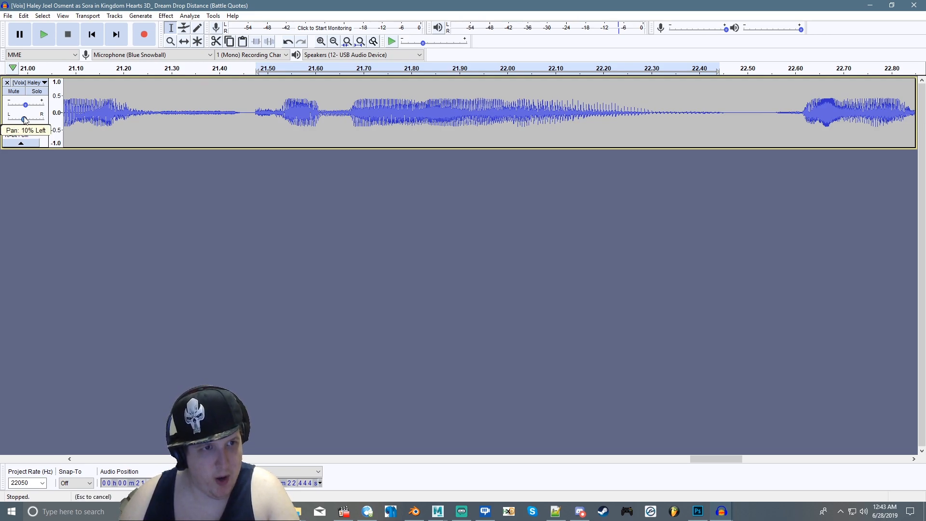
drag(25, 120, 26, 120)
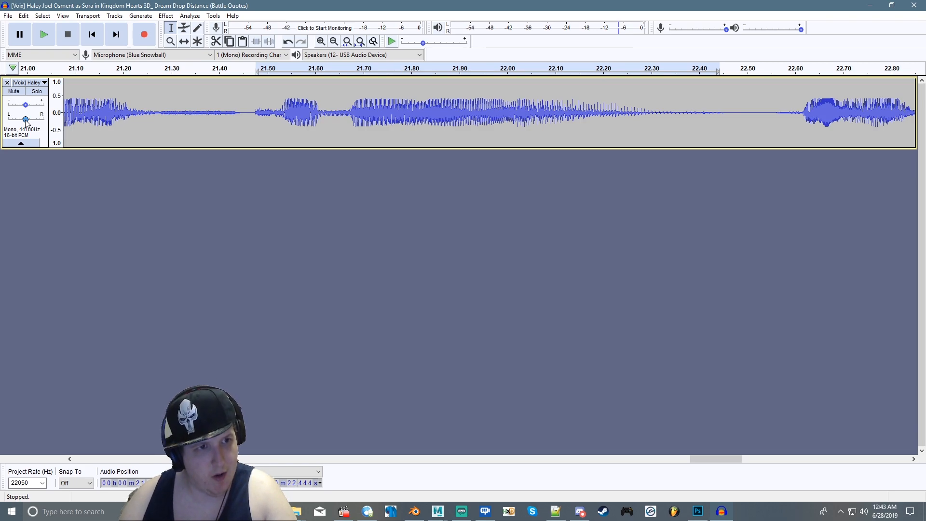
click(26, 120)
drag(26, 120, 1, 124)
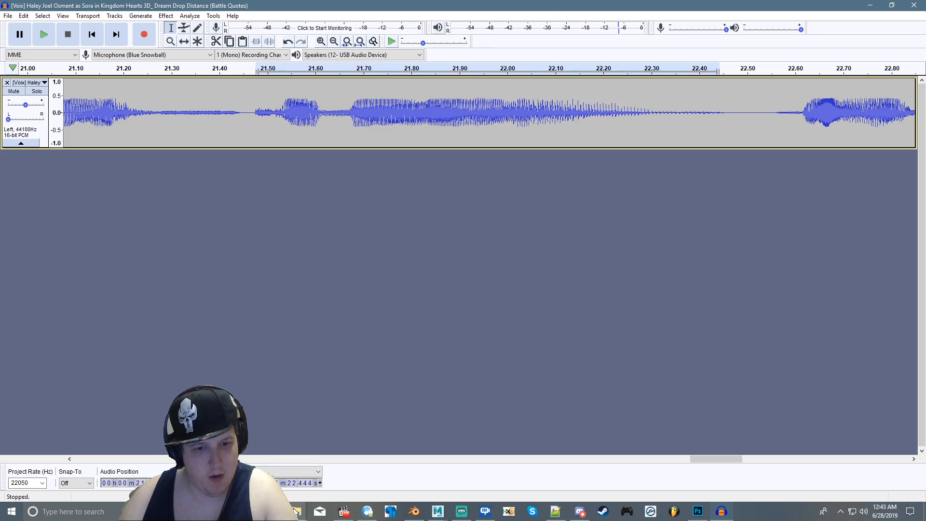
Try converting 2.wav in the out folder in File Explorer and delete the resulting 2.vas file.
mouse_move(295, 512)
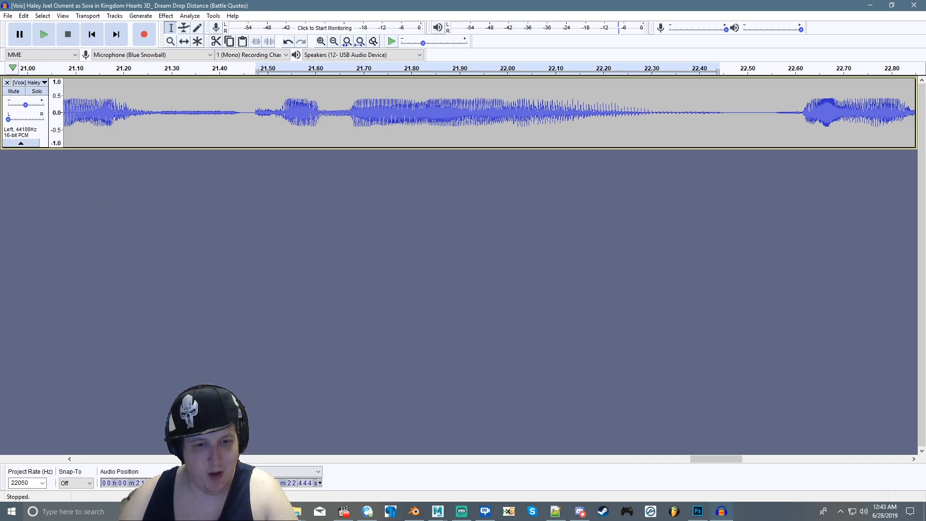
click(295, 511)
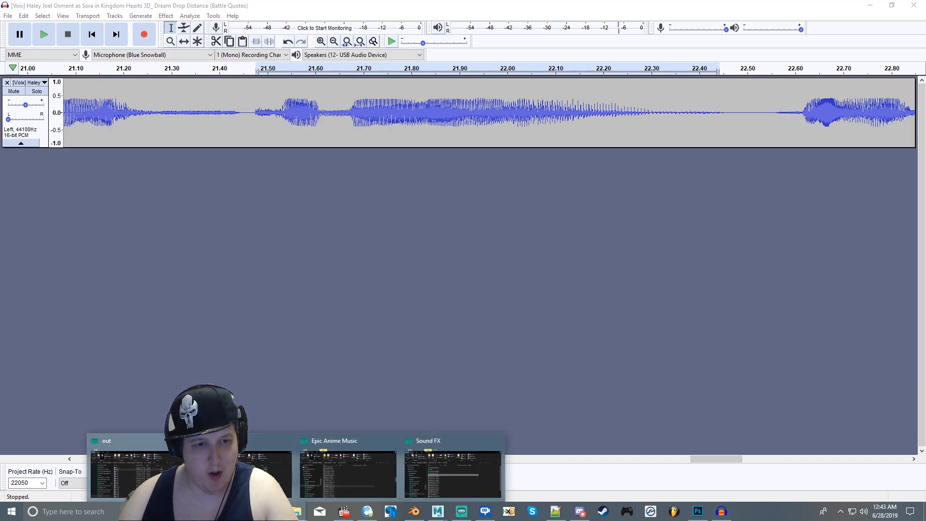
click(270, 456)
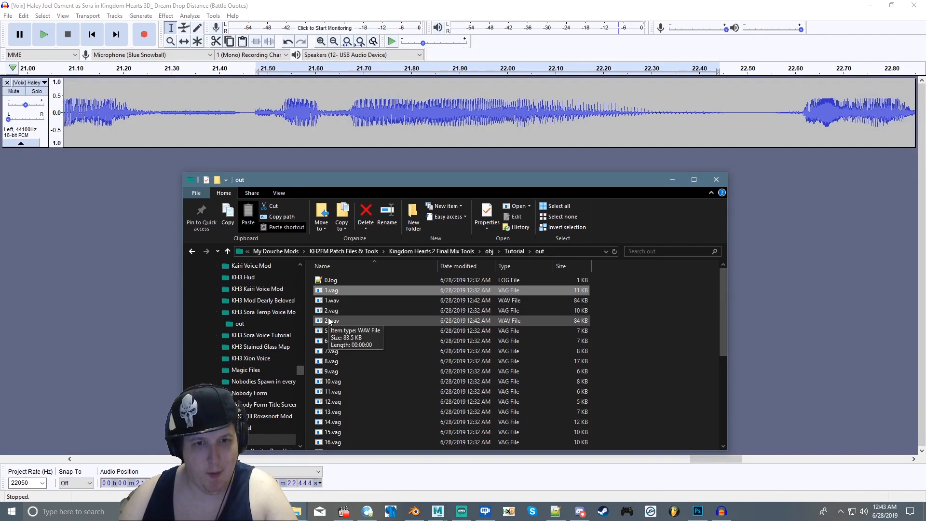
click(329, 322)
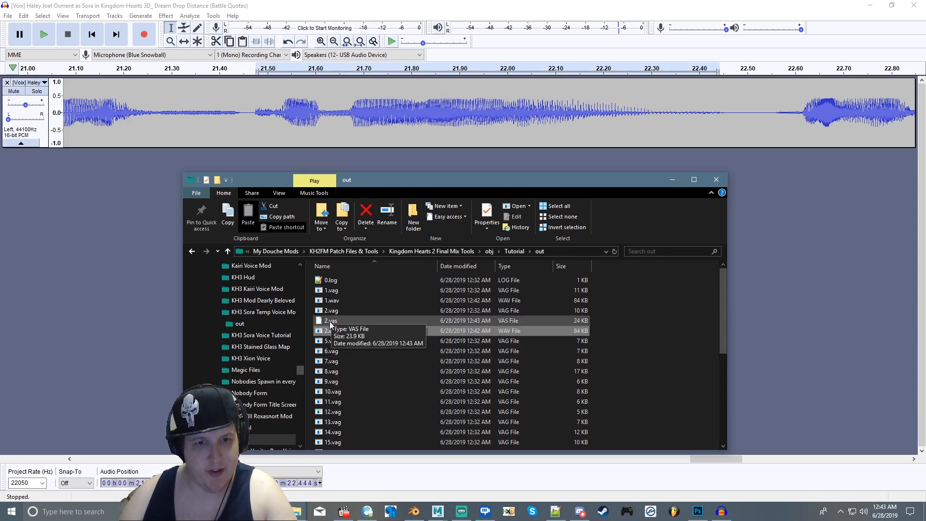
click(329, 323)
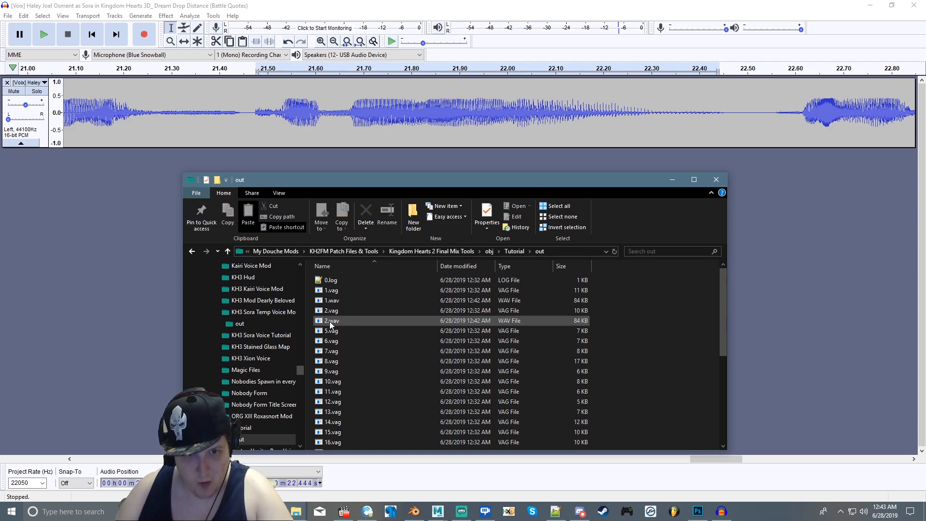
Return to Audacity and set the track's pan to the centre.
click(119, 219)
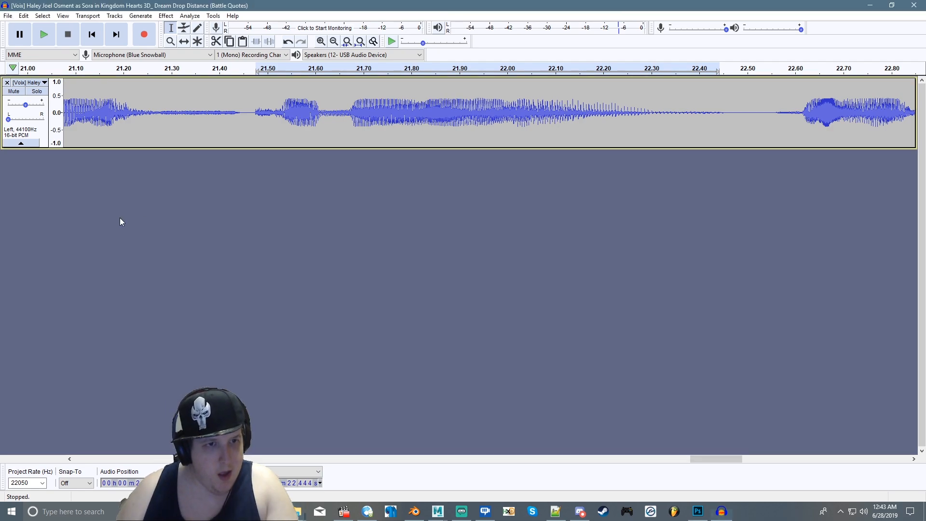
click(9, 120)
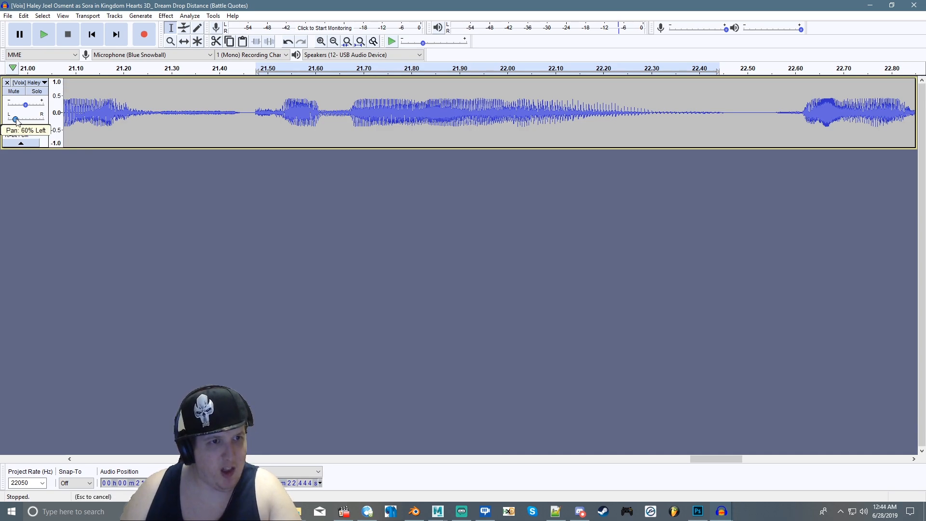
drag(29, 121, 29, 120)
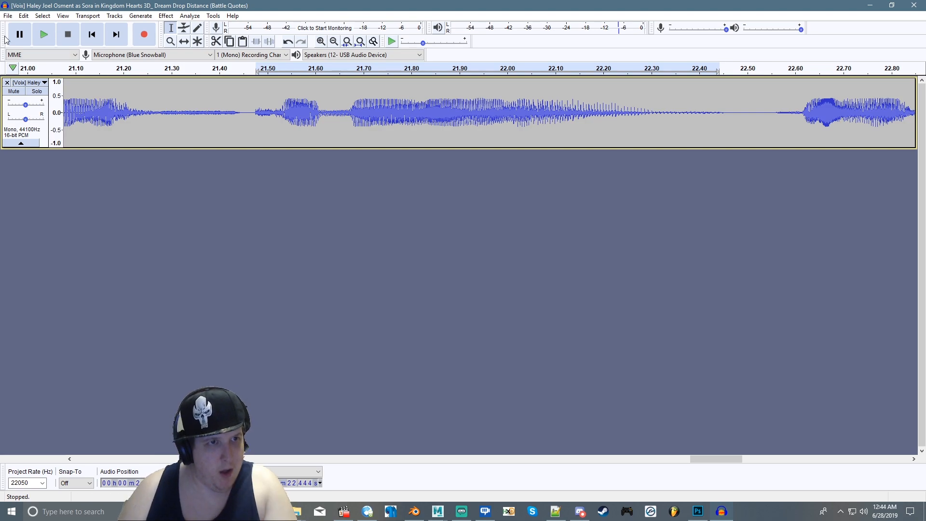
Reselect the voice clip in the track from about 21.47 to 22.44 seconds.
click(4, 15)
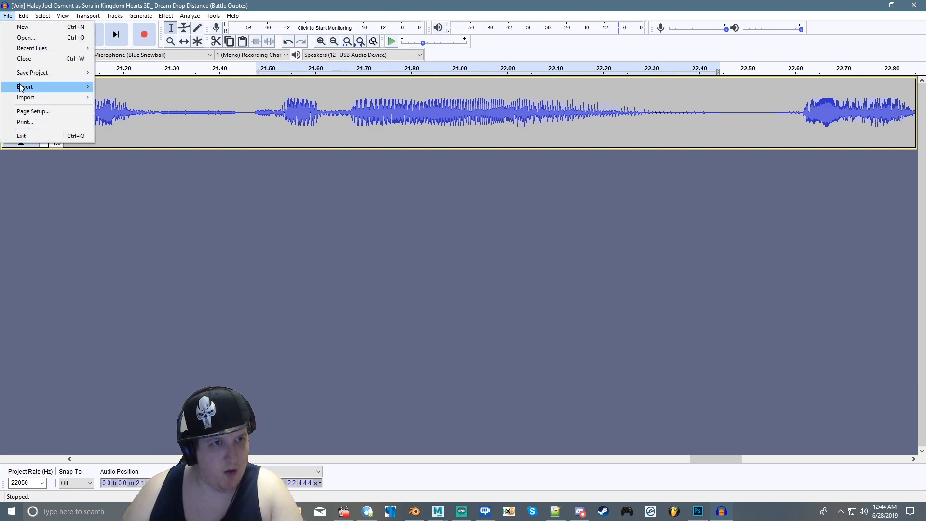
mouse_move(21, 88)
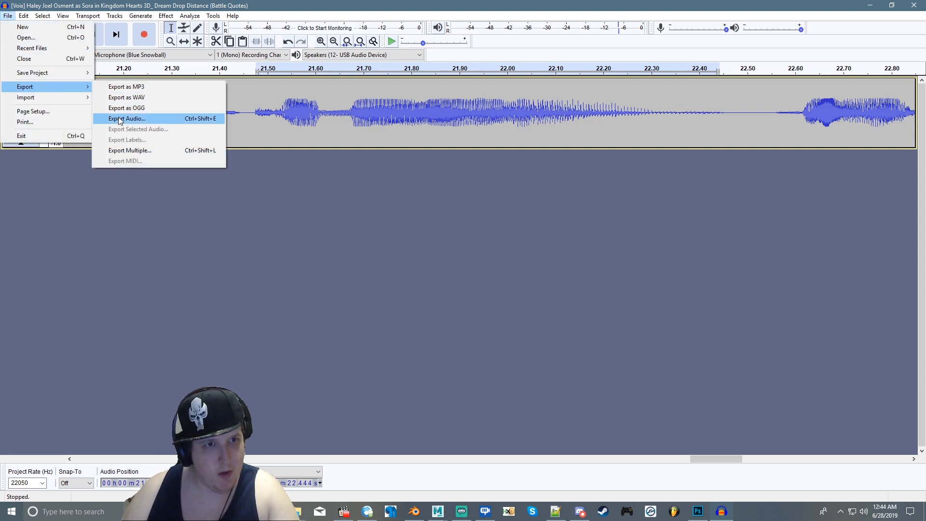
click(256, 128)
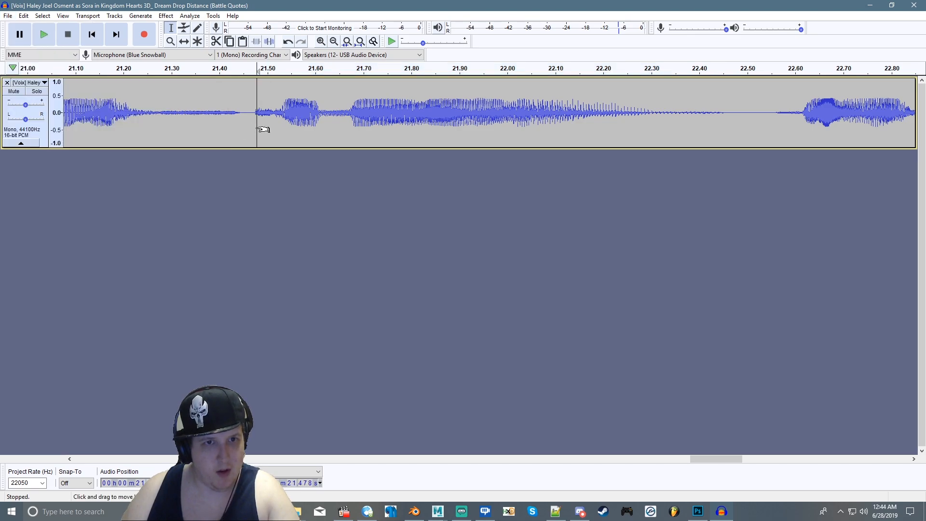
drag(246, 131, 713, 146)
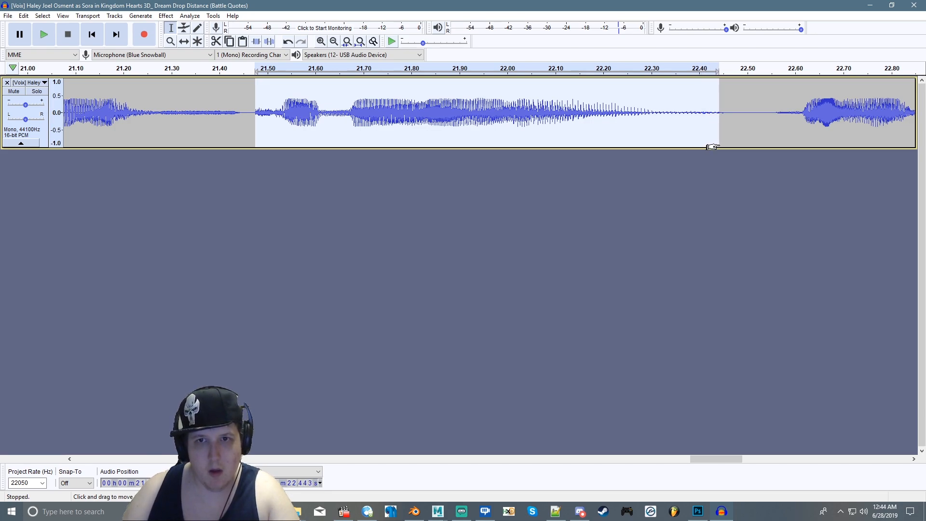
Export the selected audio over 1.wav in the out folder as signed 16-bit PCM WAV, keeping the metadata tags.
click(8, 16)
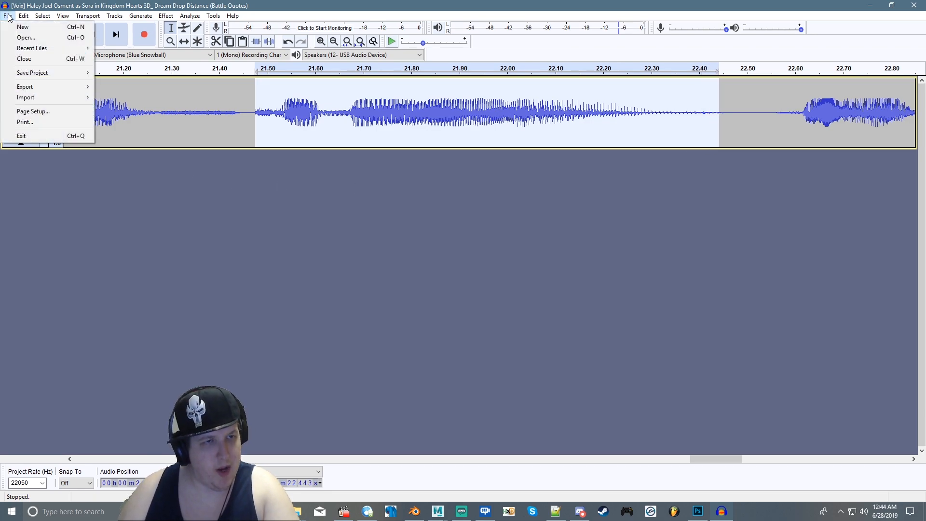
mouse_move(53, 86)
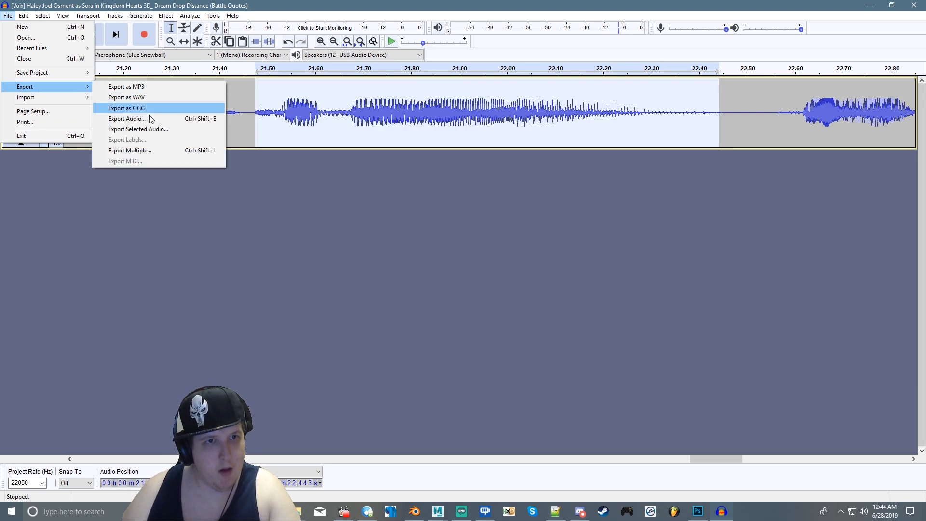
click(139, 129)
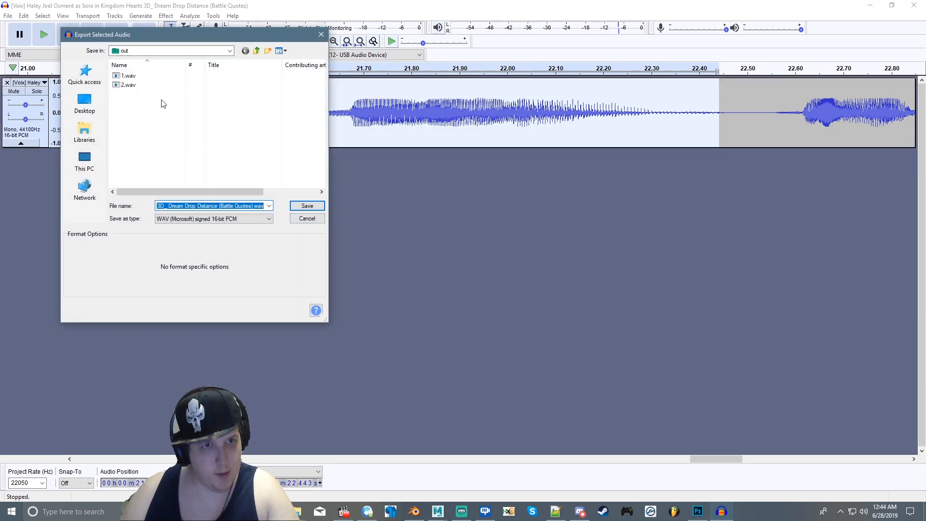
click(154, 76)
click(293, 207)
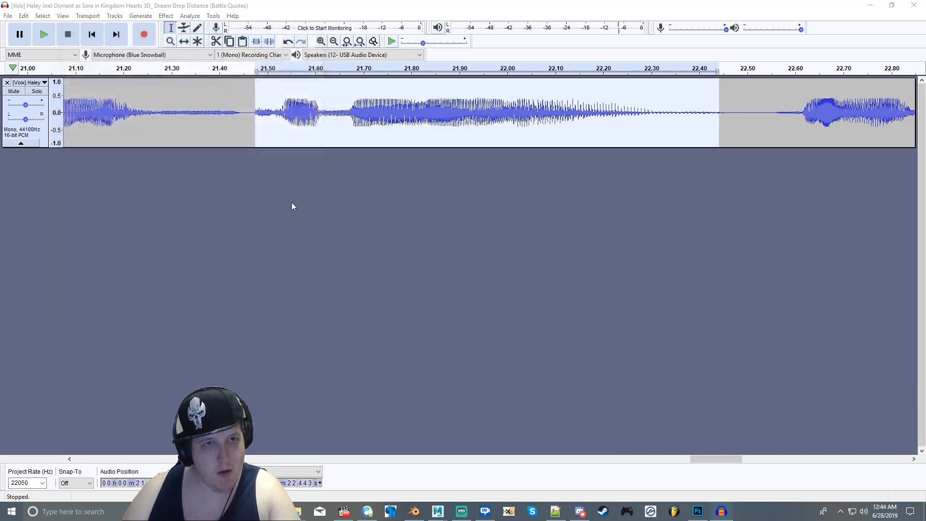
click(531, 256)
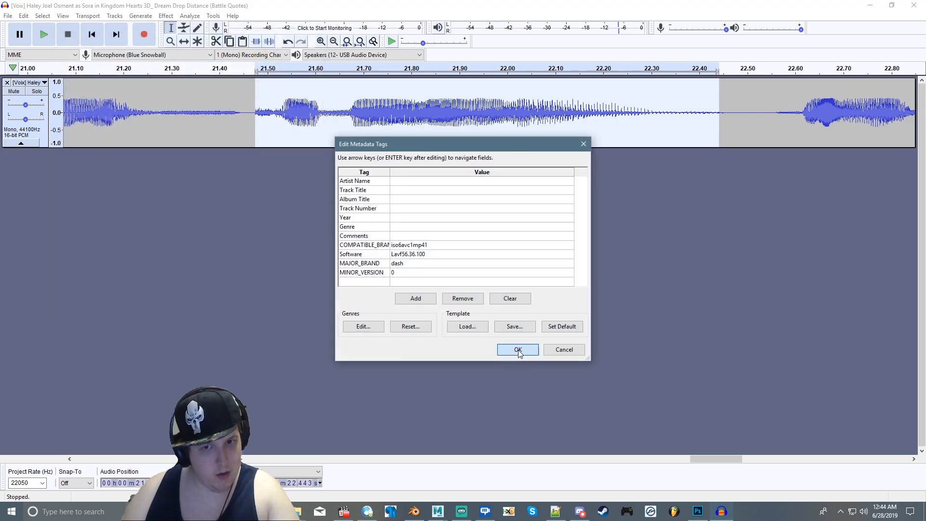
click(499, 348)
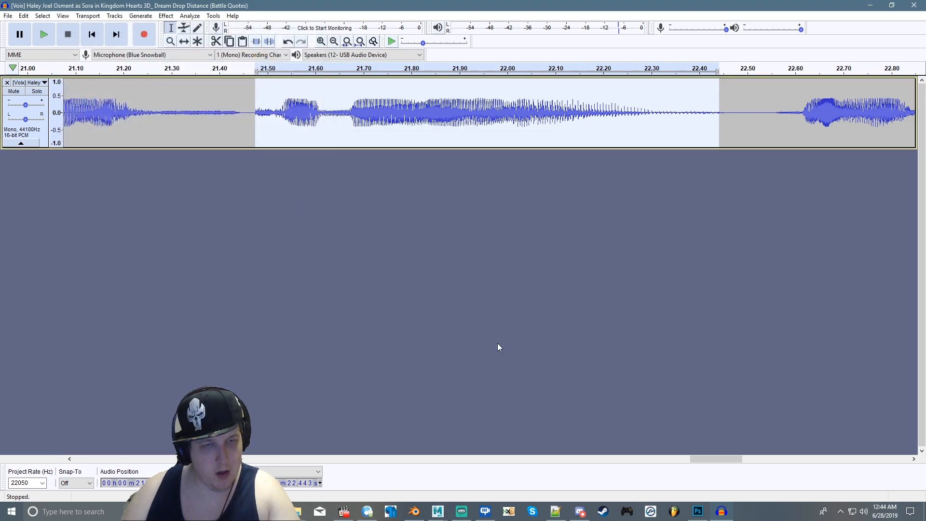
Export the same selection over 2.wav as signed 16-bit PCM WAV, replacing the existing file and keeping the metadata tags.
click(10, 16)
mouse_move(34, 85)
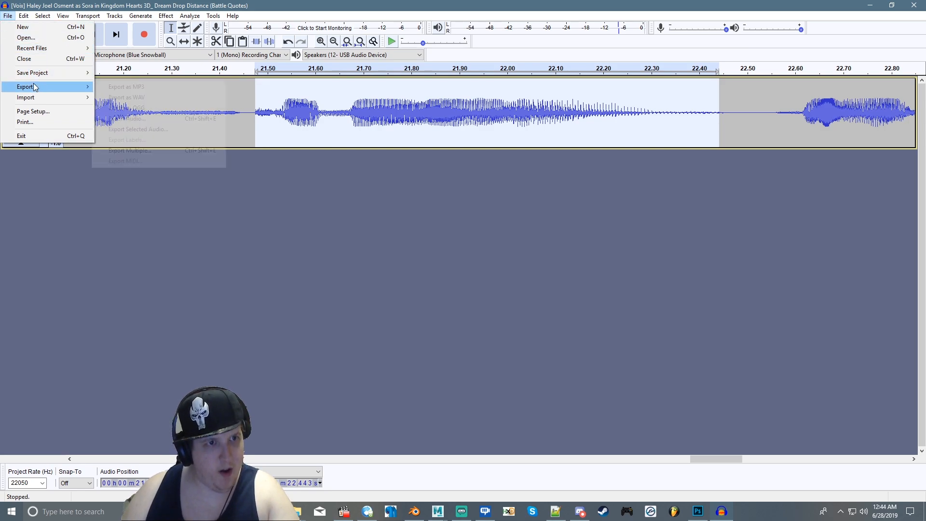
click(130, 128)
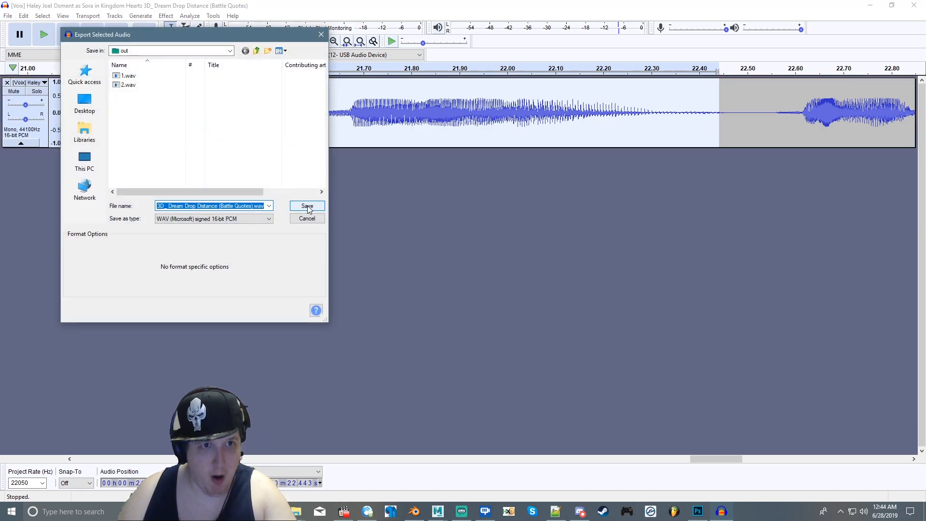
click(127, 94)
click(126, 87)
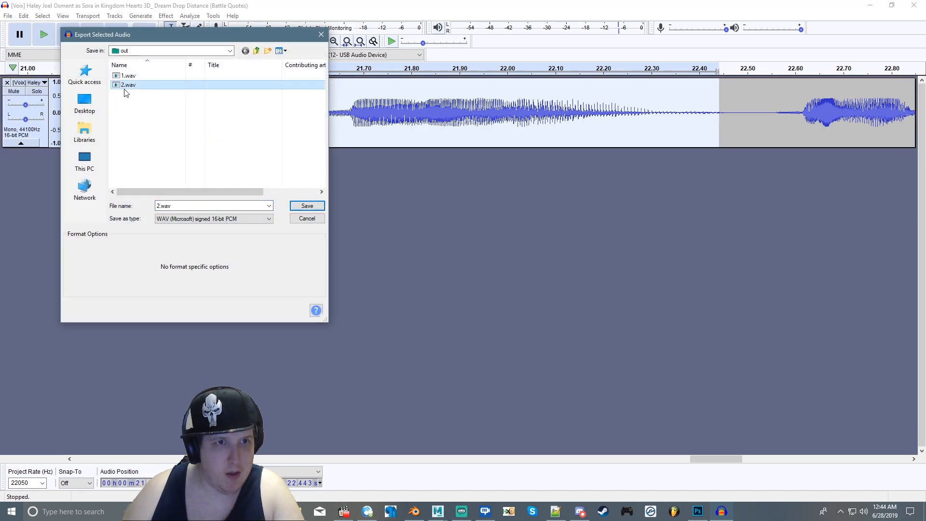
click(298, 206)
click(526, 254)
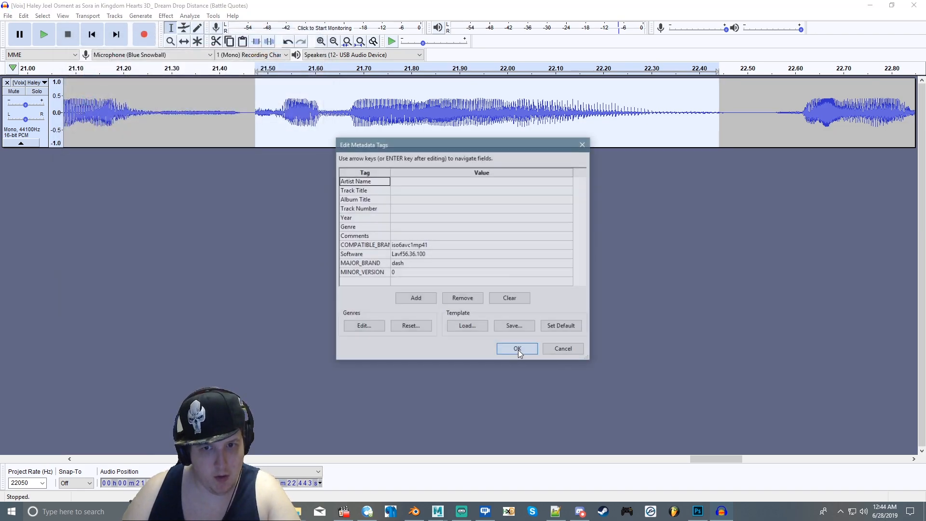
click(517, 349)
Switch to the out folder in File Explorer, convert 2.wav and 1.wav to VAG files, and go up to the Tutorial folder.
click(297, 510)
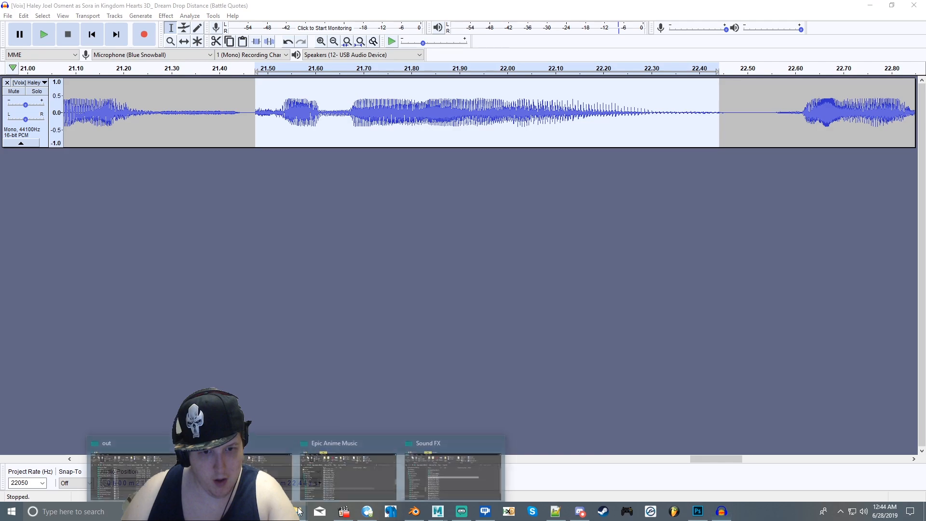
click(153, 470)
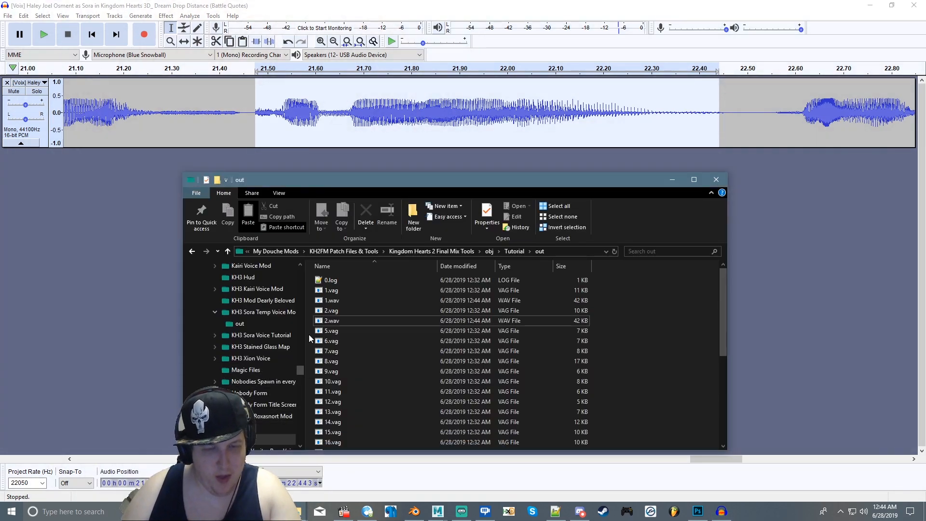
click(331, 323)
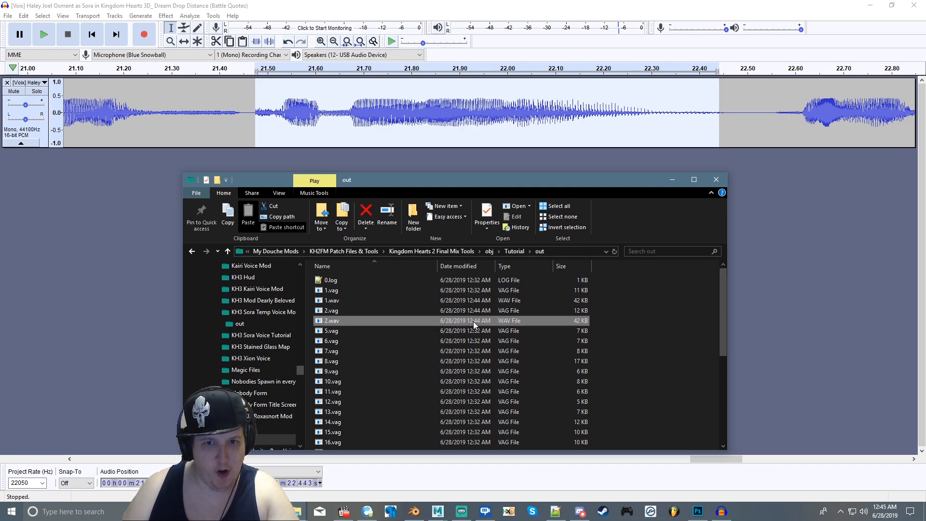
click(342, 300)
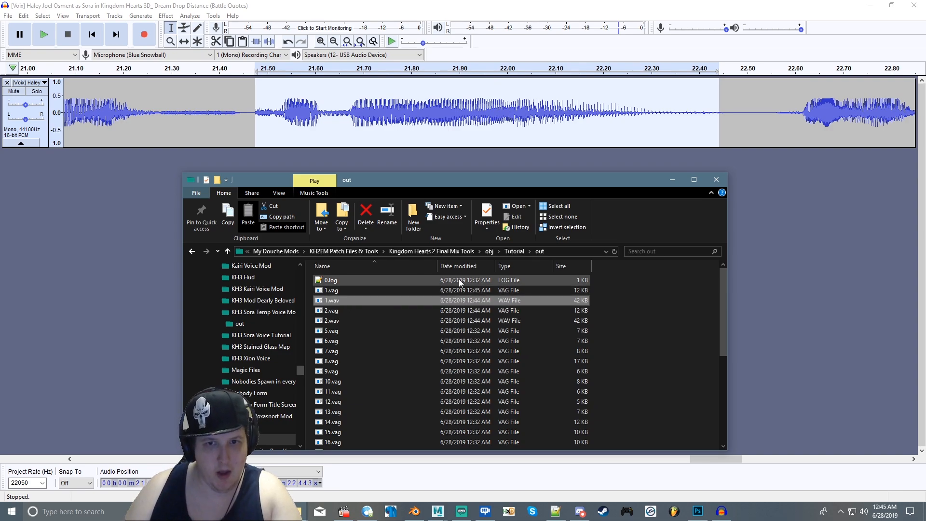
click(511, 251)
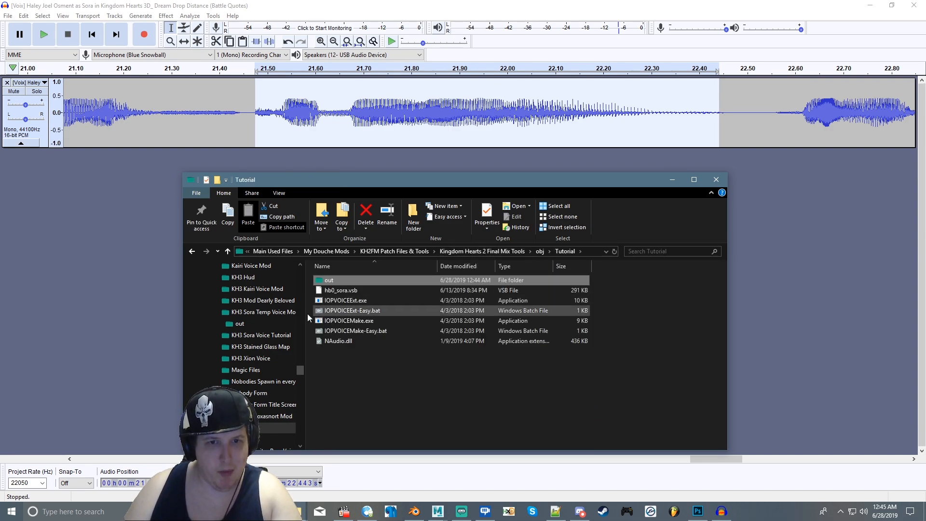
click(347, 288)
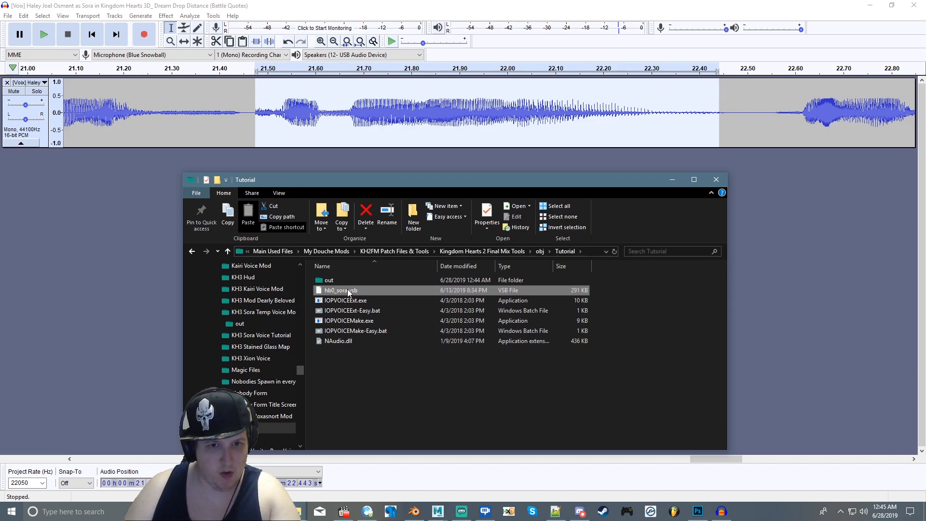
drag(347, 288, 348, 327)
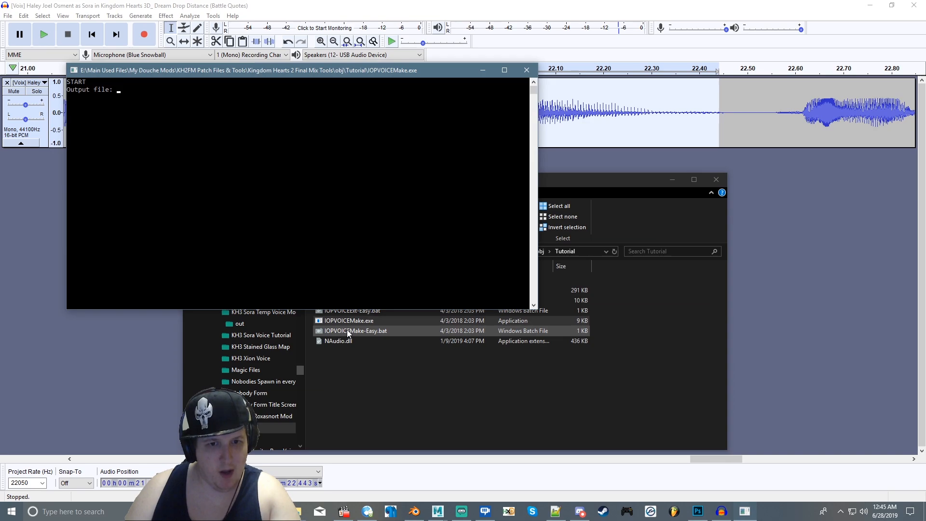
click(346, 329)
click(519, 76)
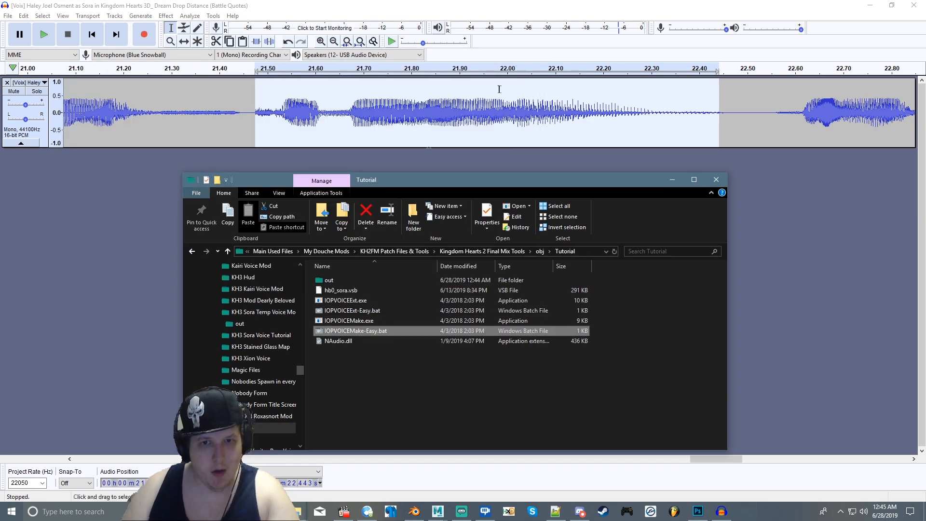
Rebuild the voice bank by running IOPVOICEMake-Easy.bat on hb0_sora.vsb, and dismiss the finished console.
click(333, 292)
drag(333, 292, 340, 329)
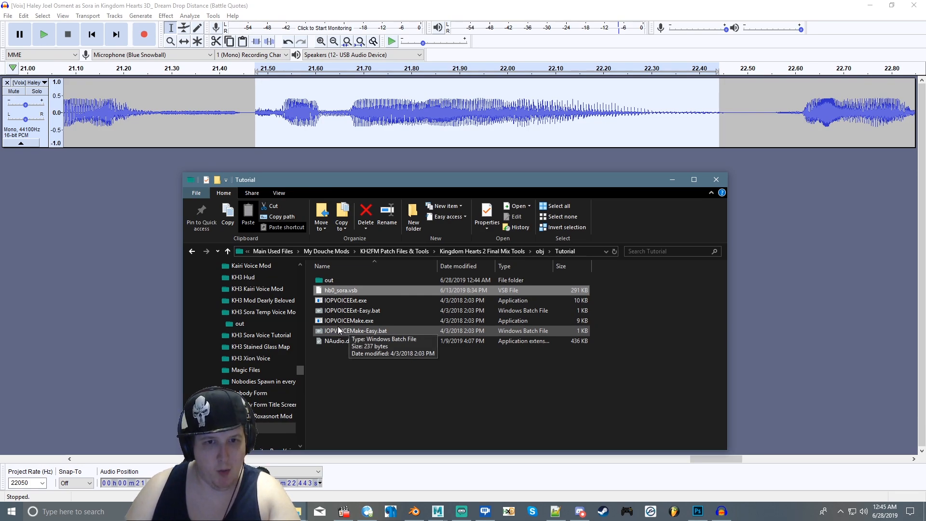
drag(340, 292, 354, 332)
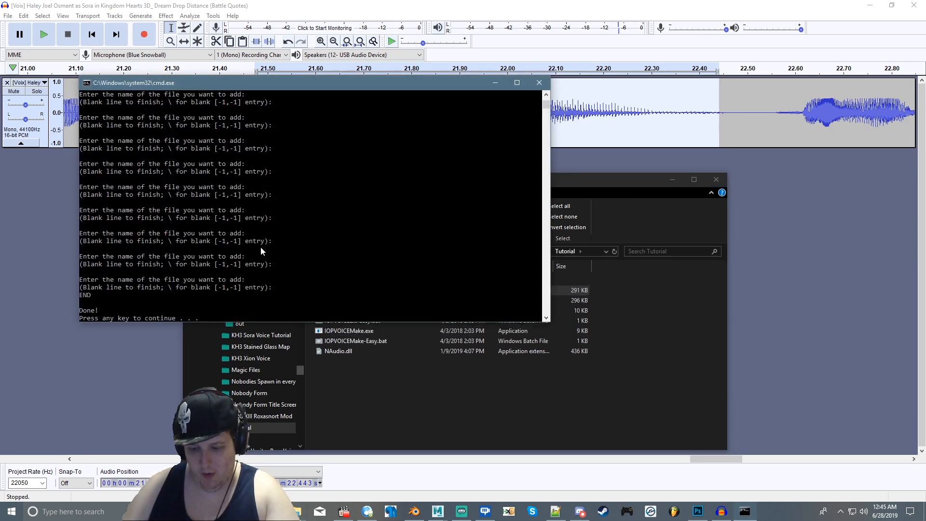
key(Return)
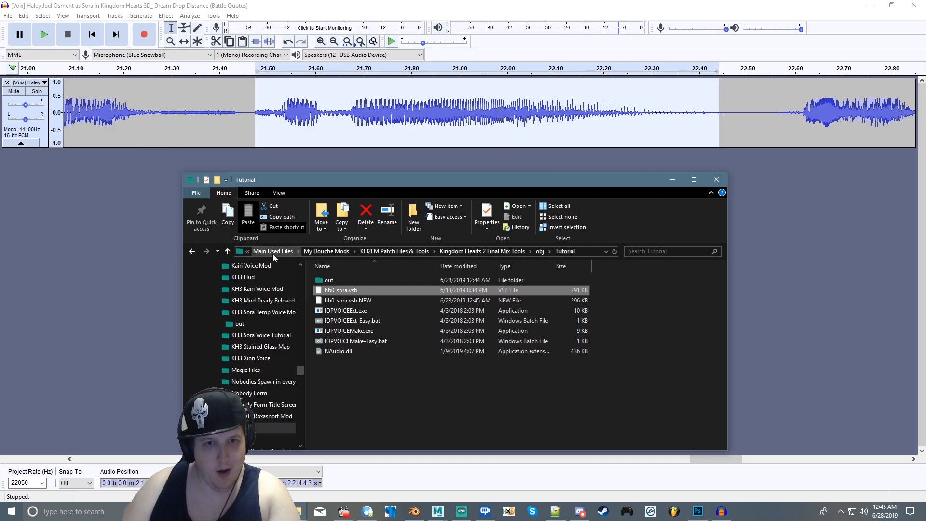
Delete the old hb0_sora.vsb in the Tutorial folder and rename hb0_sora.vsb.NEW to hb0_sora.vsb, accepting the extension change.
key(Delete)
right_click(335, 289)
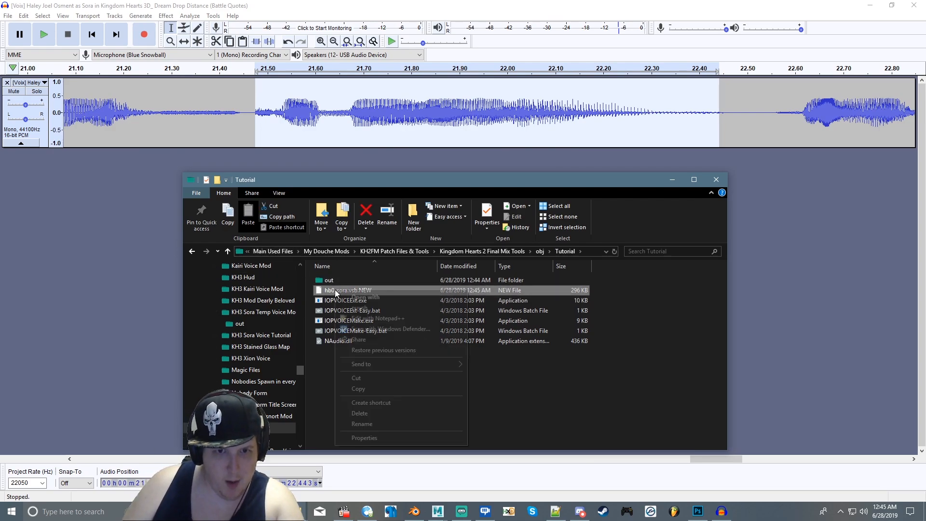
click(357, 423)
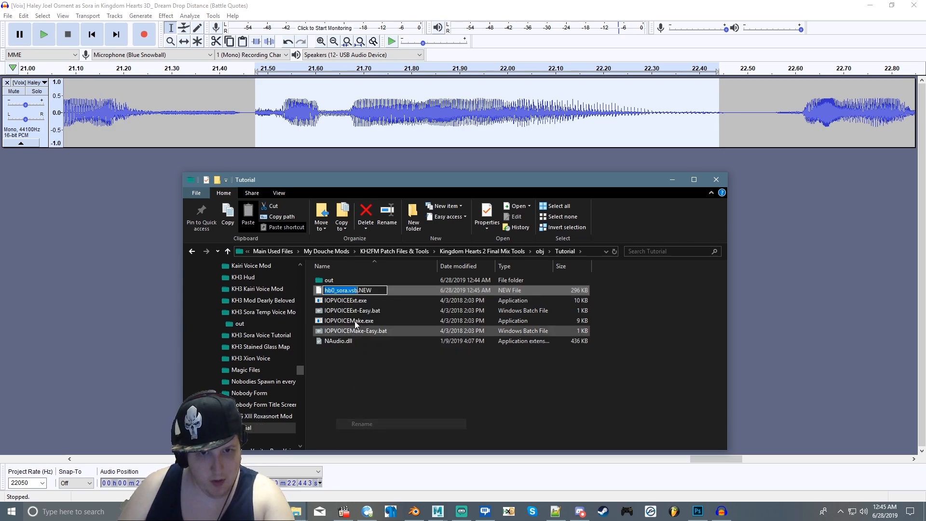
click(375, 292)
key(BackSpace)
key(BackSpace)
key(BackSpace)
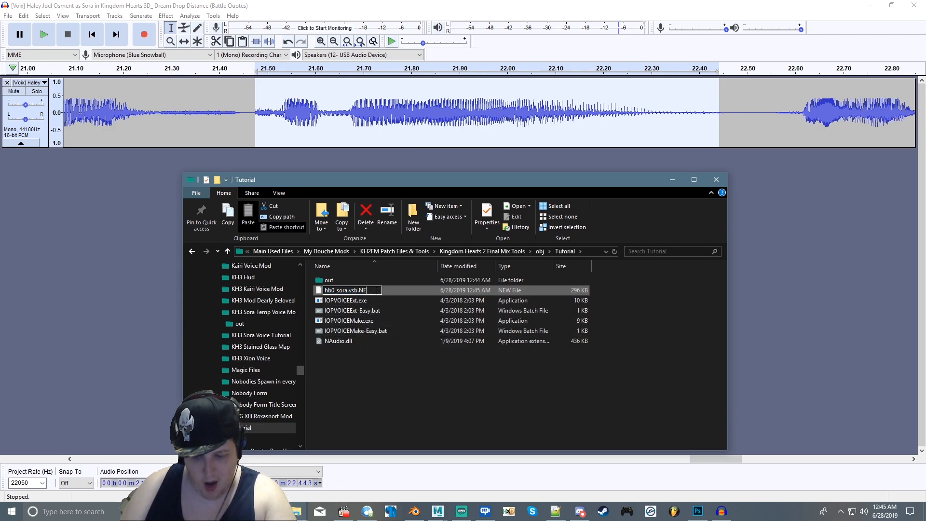
key(Return)
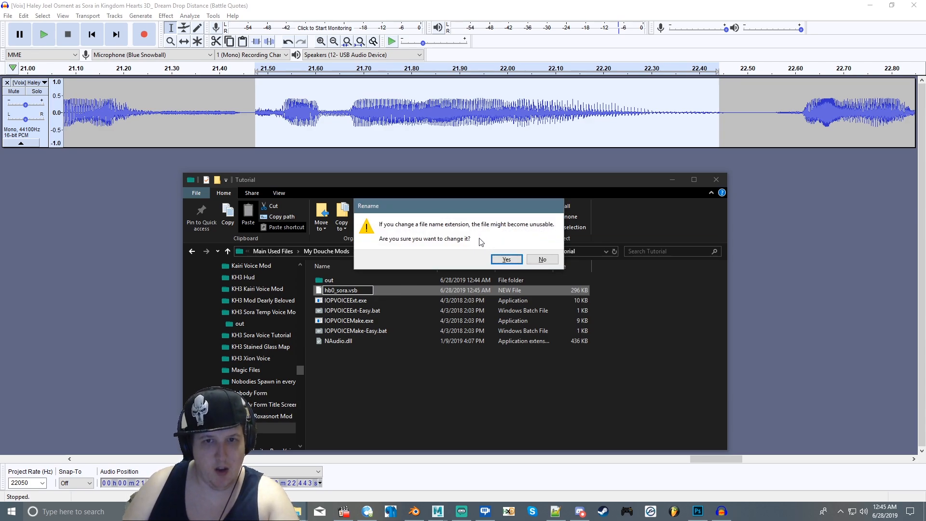
click(505, 260)
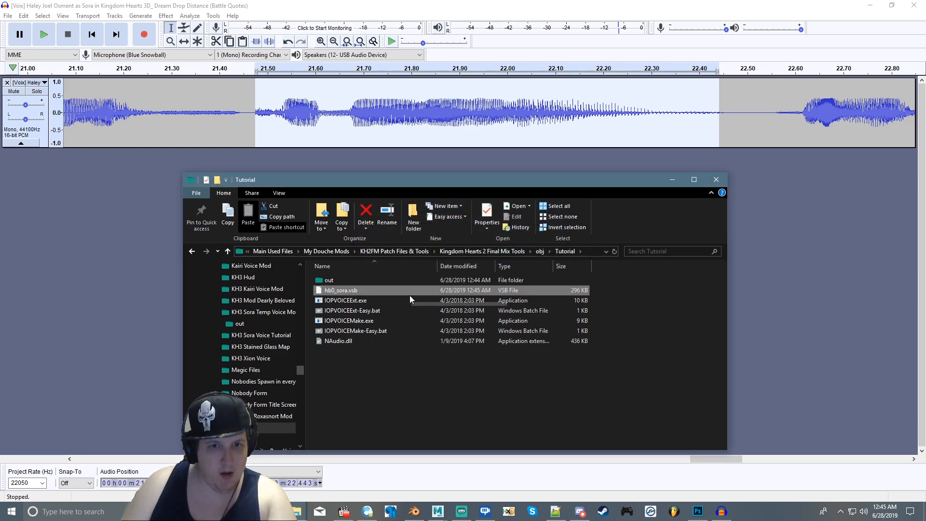
Copy the rebuilt hb0_sora.vsb and go to the voice\us\battle folder inside Patching and Patch Extraction.
right_click(342, 291)
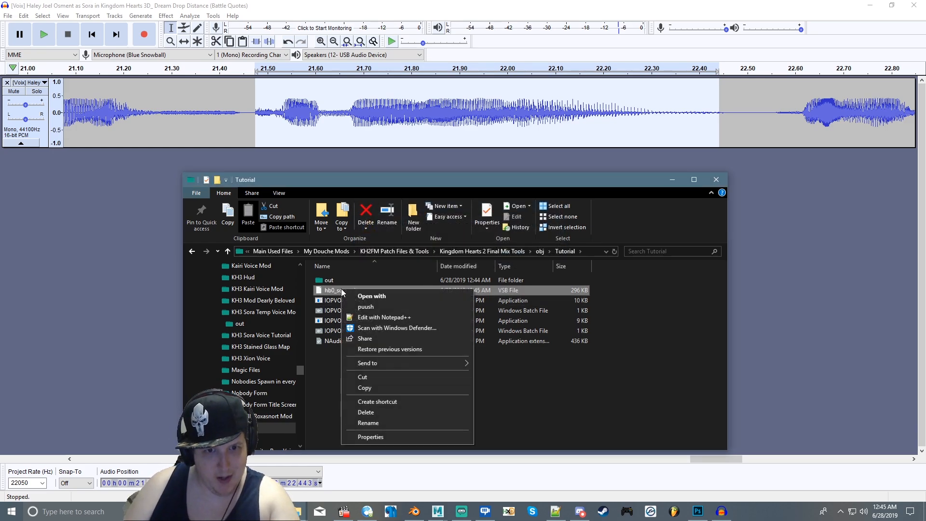
click(359, 386)
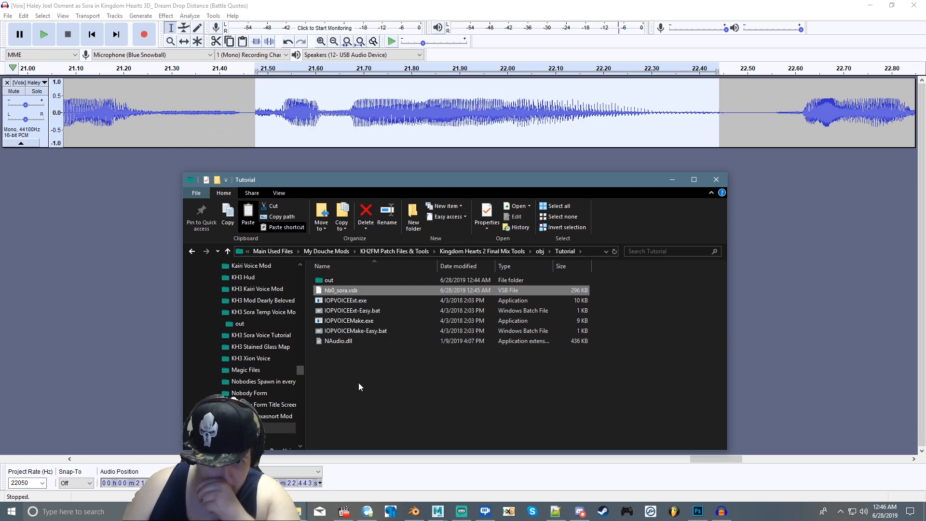
click(401, 250)
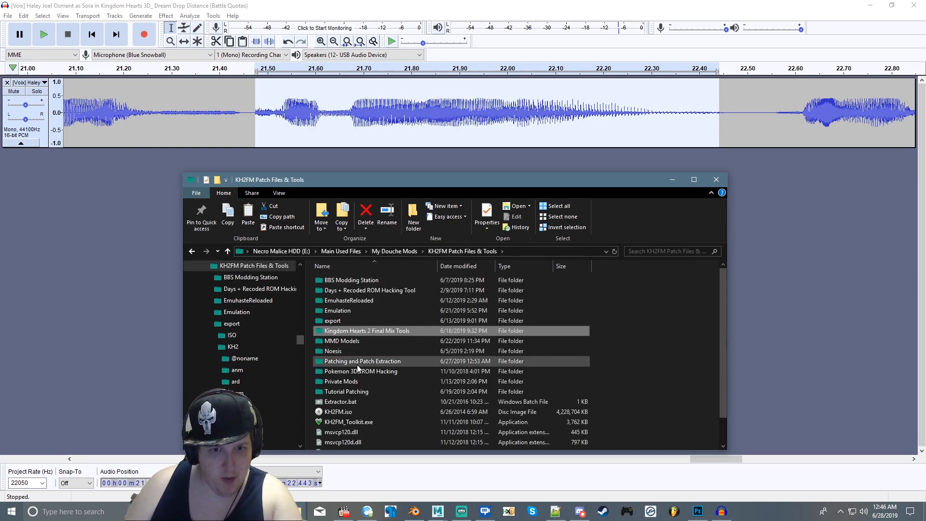
double_click(357, 367)
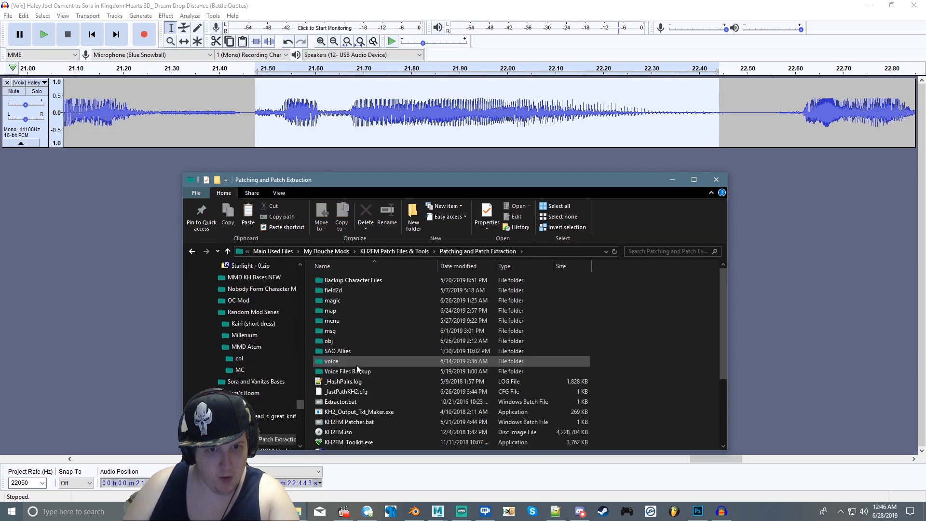
double_click(339, 344)
click(477, 251)
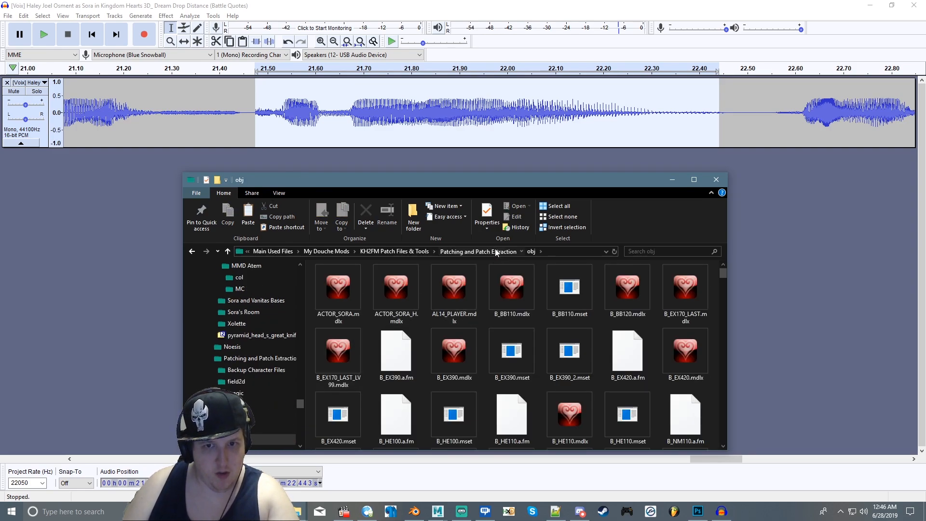
double_click(340, 359)
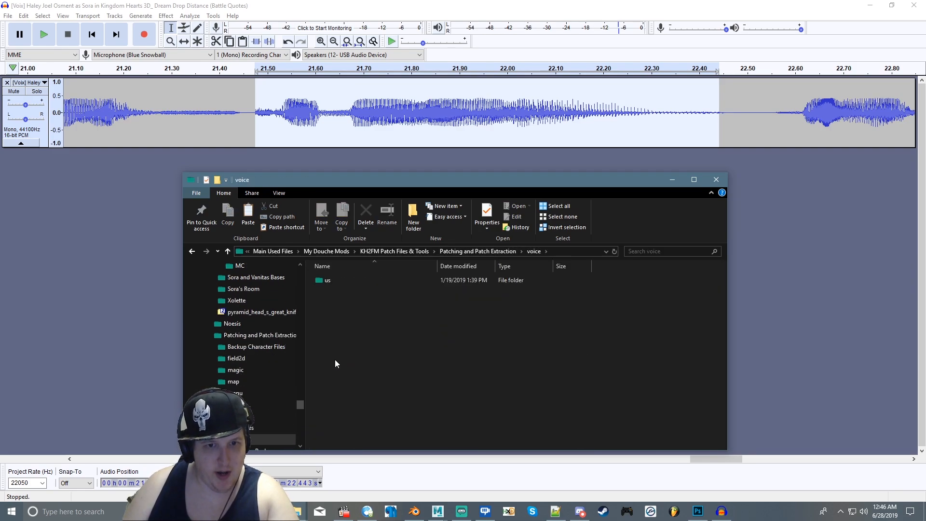
double_click(338, 277)
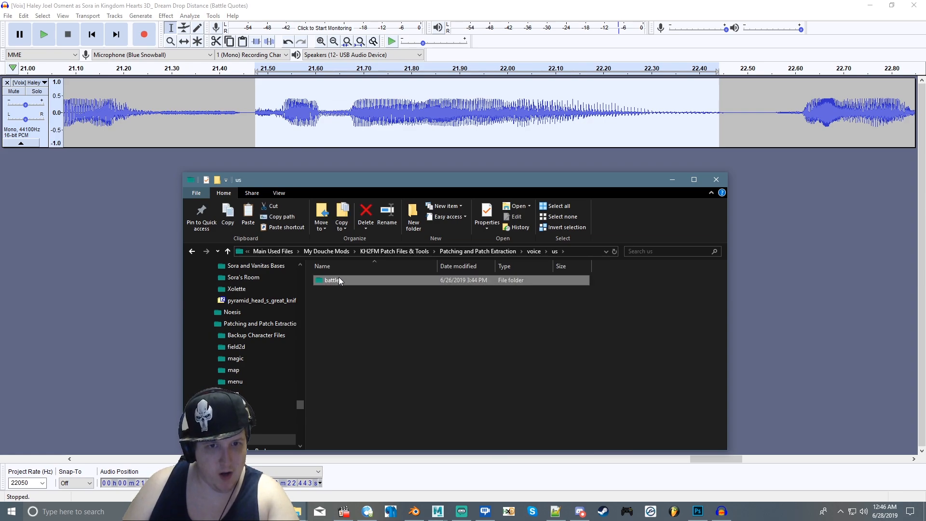
double_click(338, 277)
Delete all existing VSB files in the battle folder and paste the copied hb0_sora.vsb there.
click(338, 278)
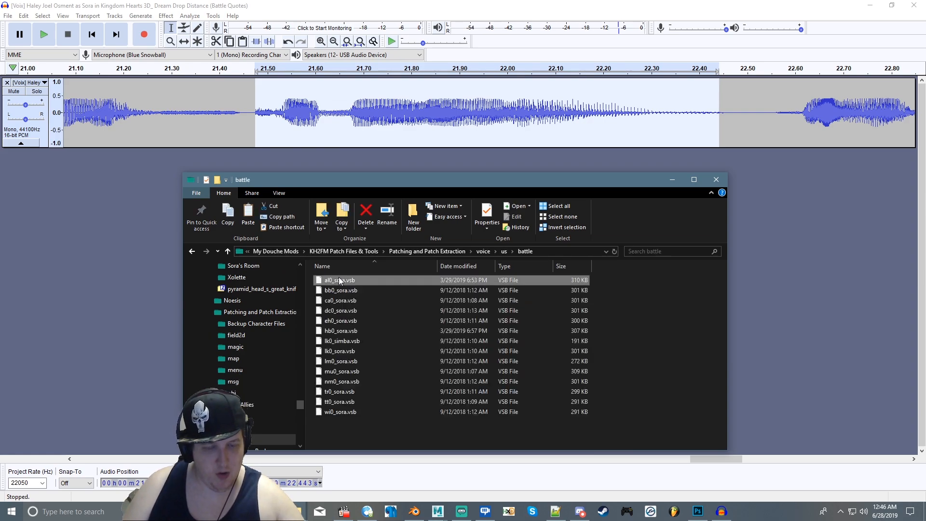
key(ctrl+a)
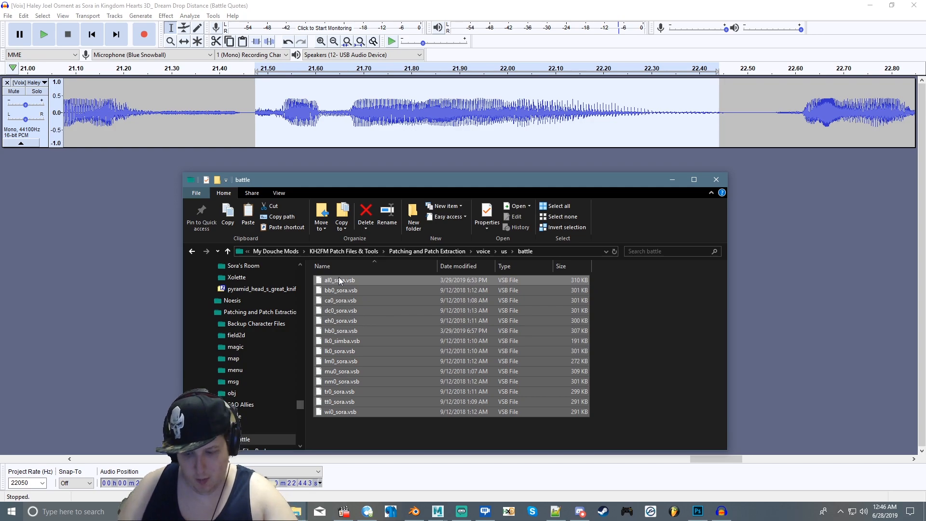
key(Delete)
right_click(330, 289)
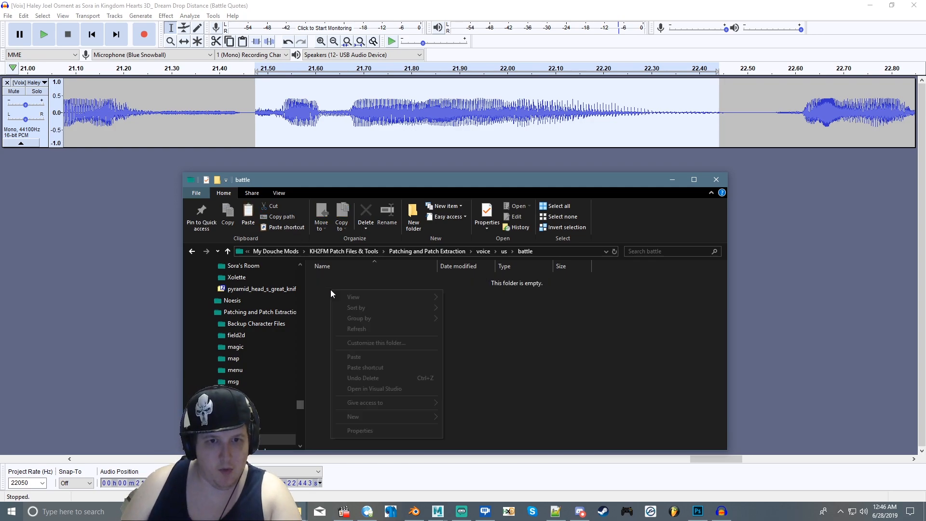
click(345, 357)
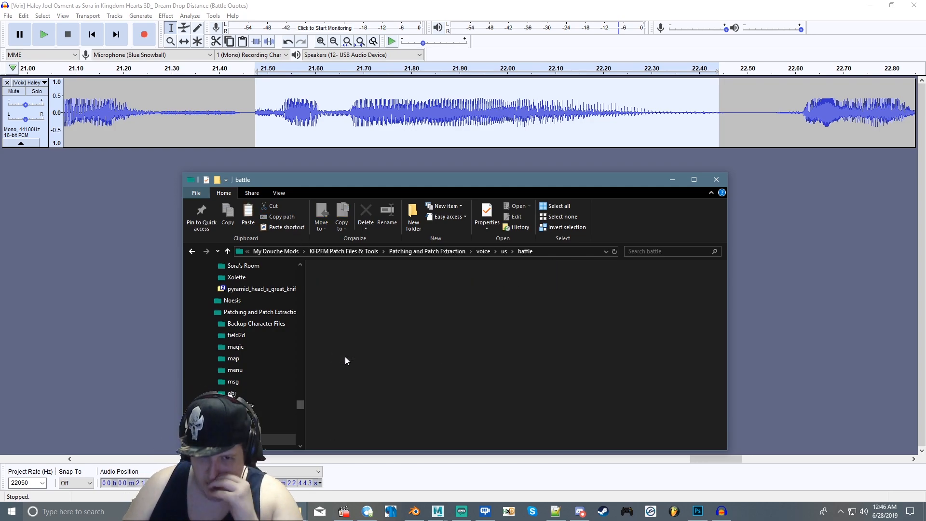
Retrace the voice\us\battle path from the Patching and Patch Extraction folder to check the voice bank's location.
click(450, 255)
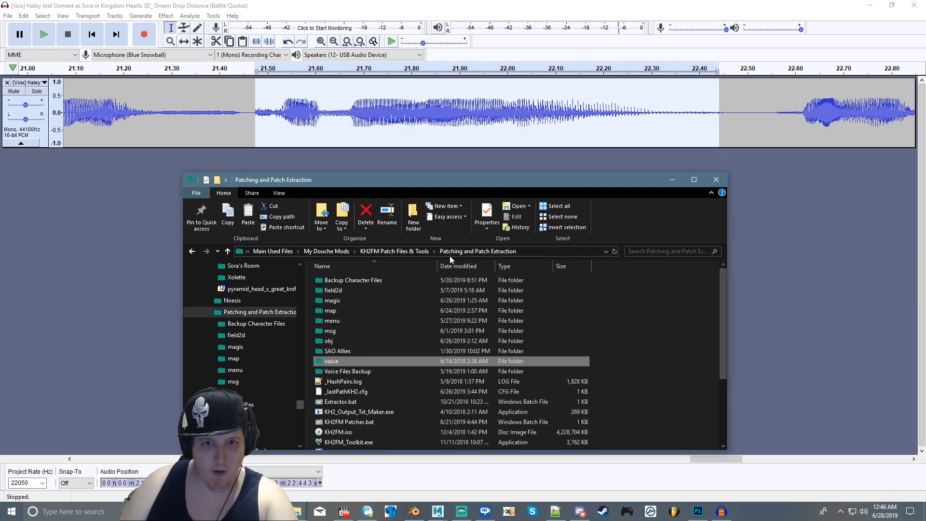
click(326, 361)
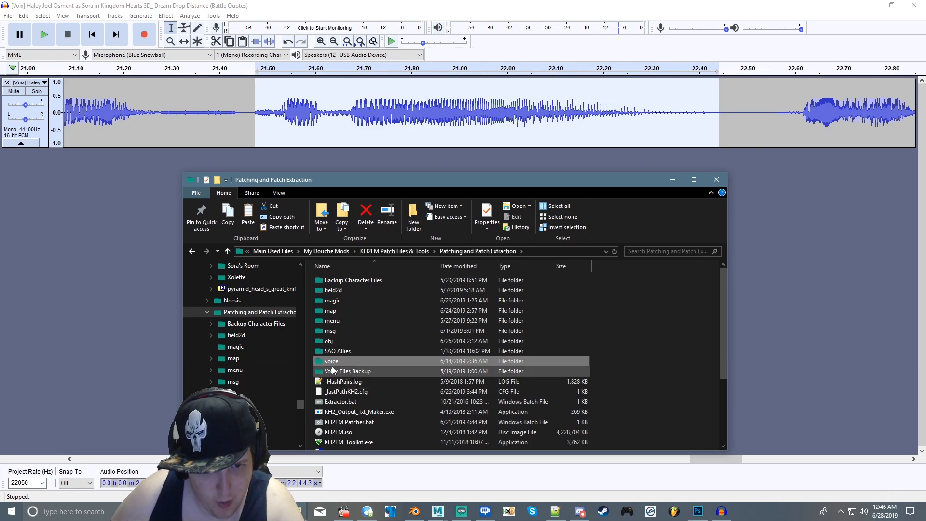
double_click(332, 362)
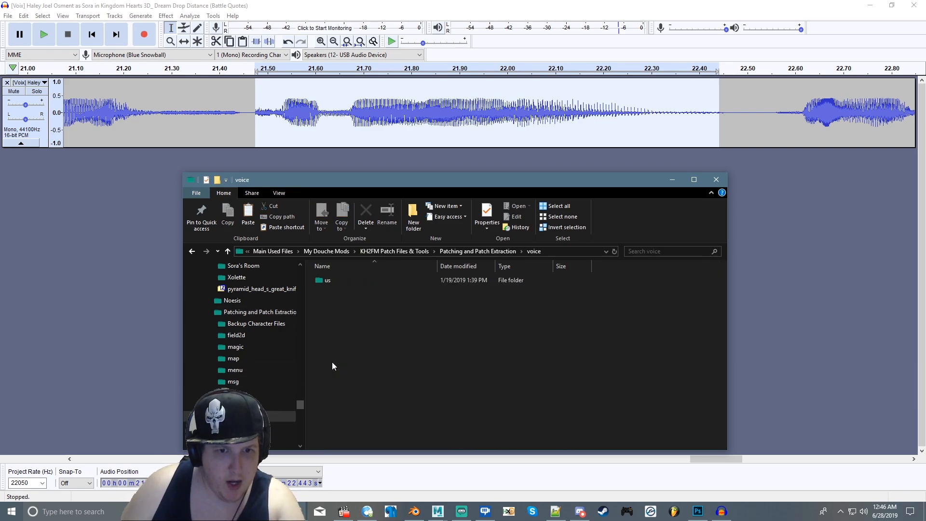
double_click(336, 279)
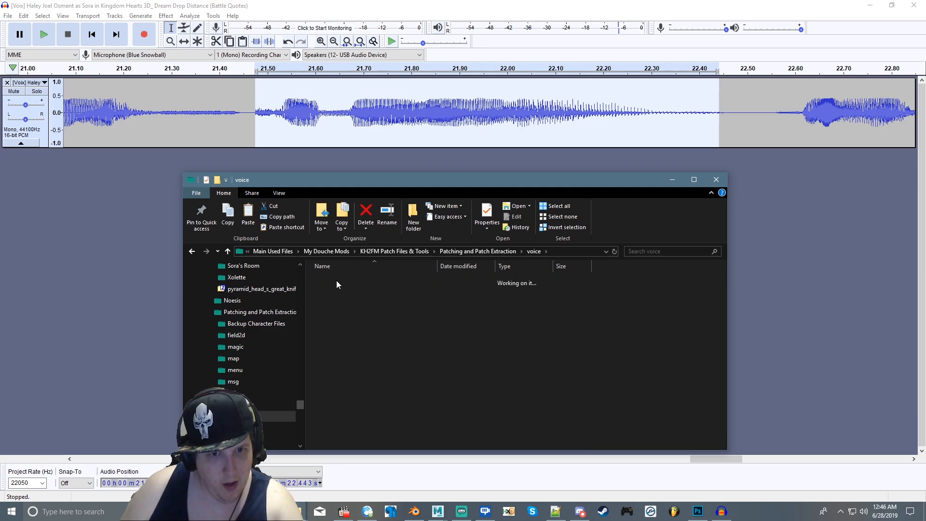
double_click(337, 280)
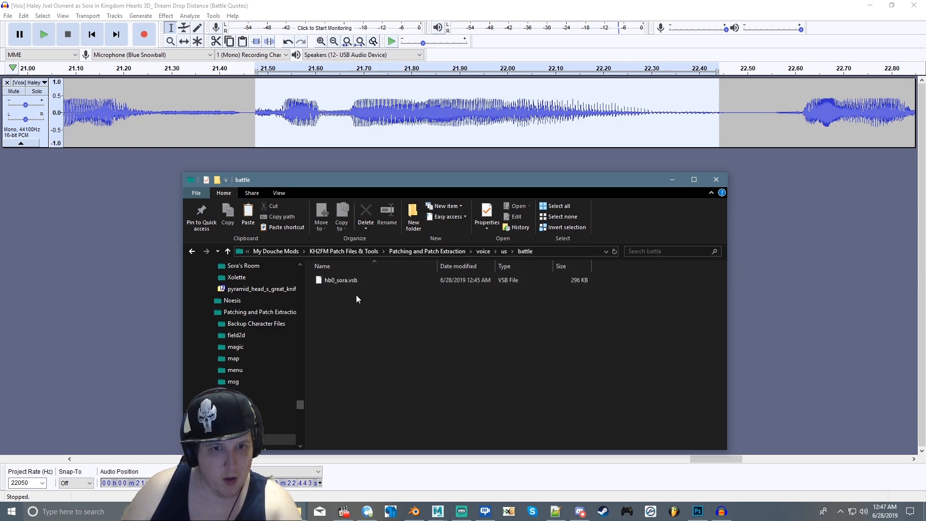
Return to the Patching and Patch Extraction folder and launch KH2_Output_Txt_Maker.exe.
click(452, 252)
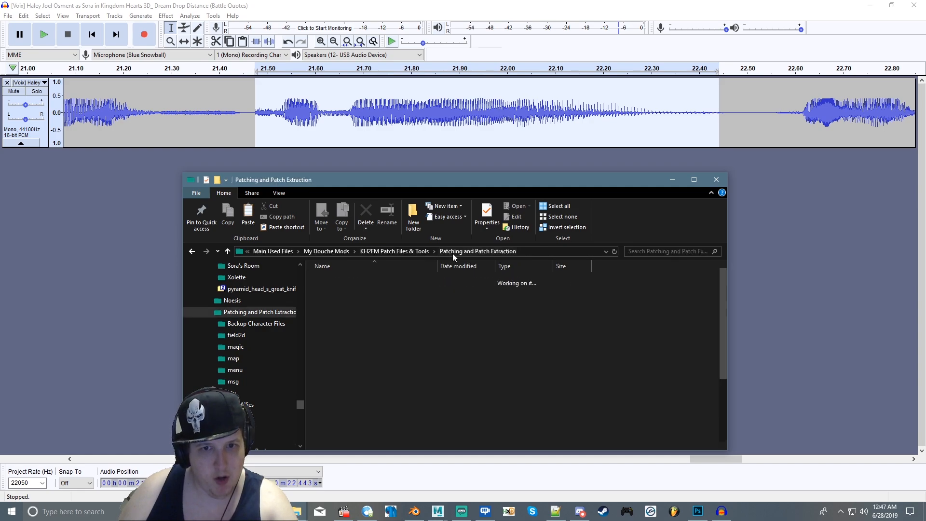
scroll(378, 344, down, 2)
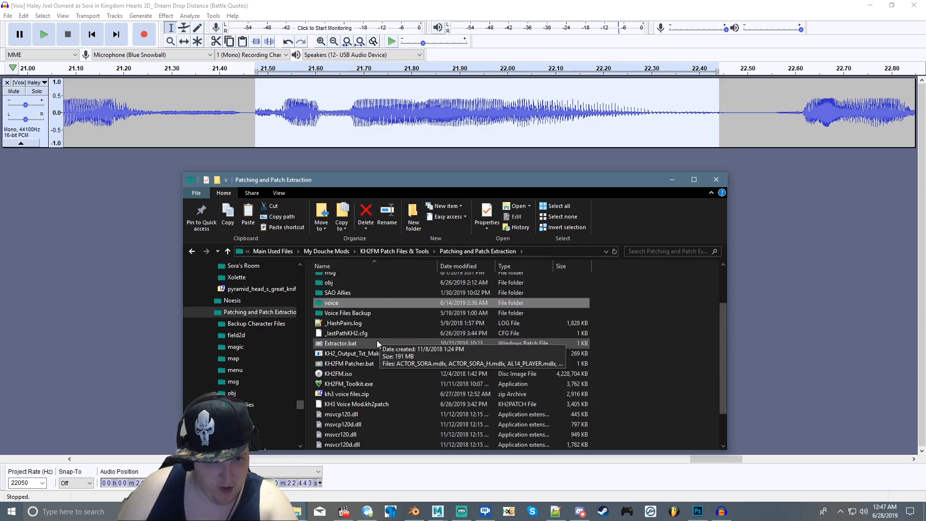
click(378, 353)
scroll(349, 364, down, 2)
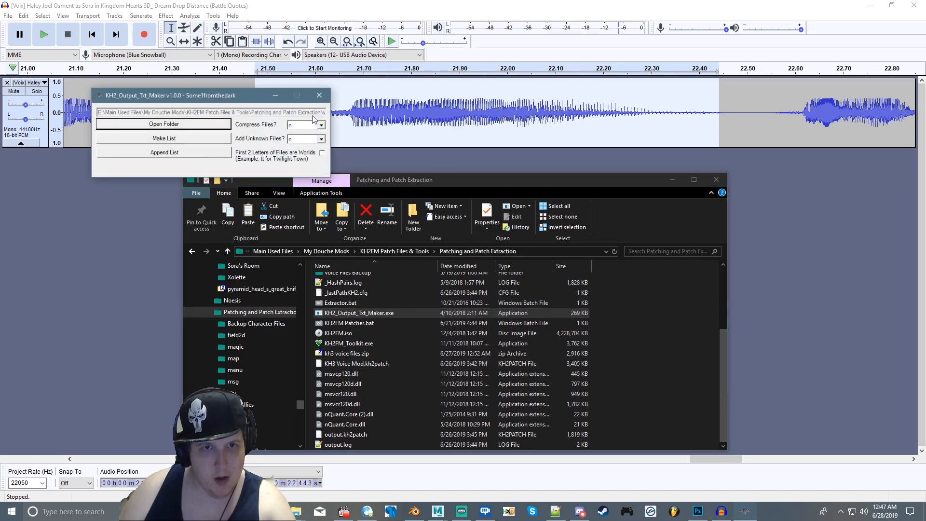
click(319, 95)
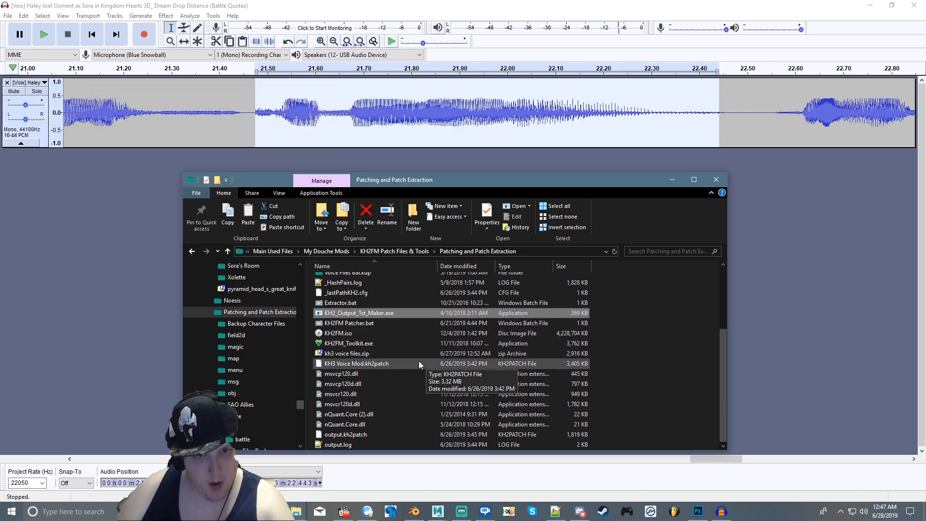
double_click(350, 313)
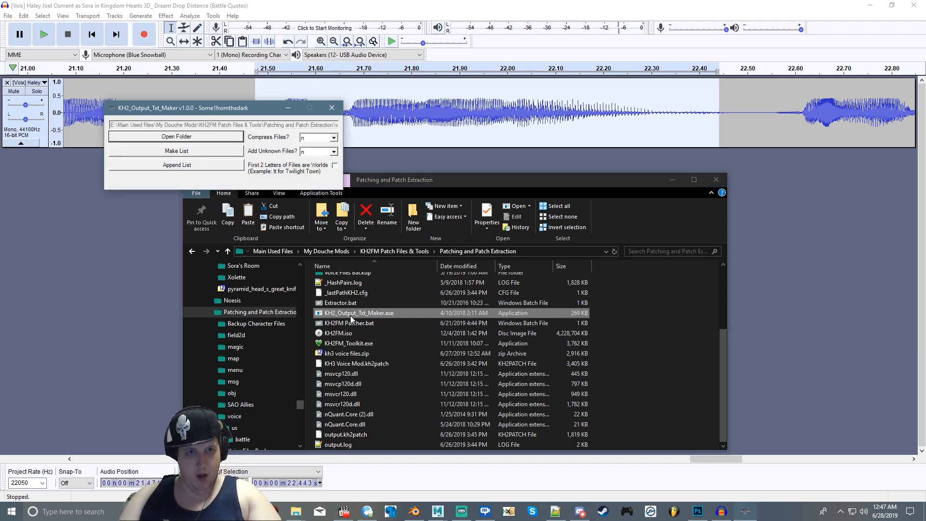
Set the voice\us\battle folder inside Patching and Patch Extraction as the base directory and append its files to the output list.
click(225, 138)
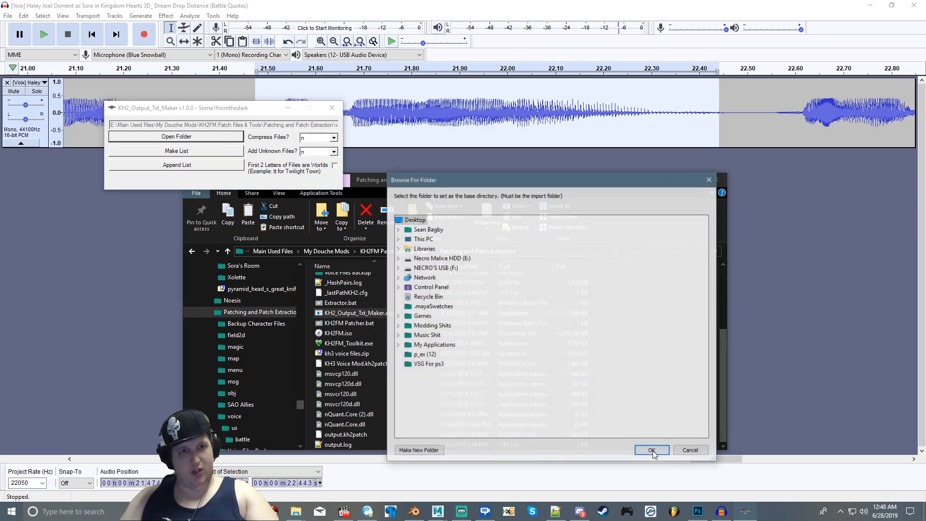
click(398, 260)
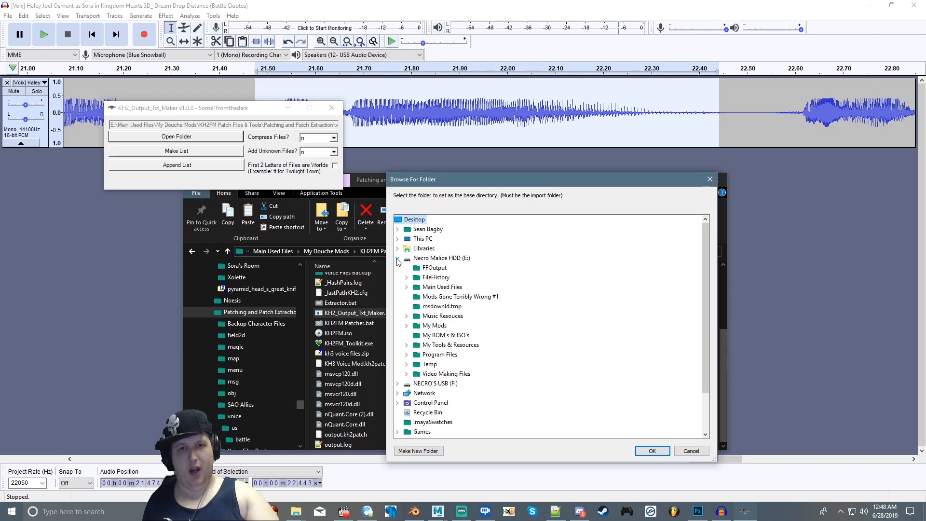
click(406, 288)
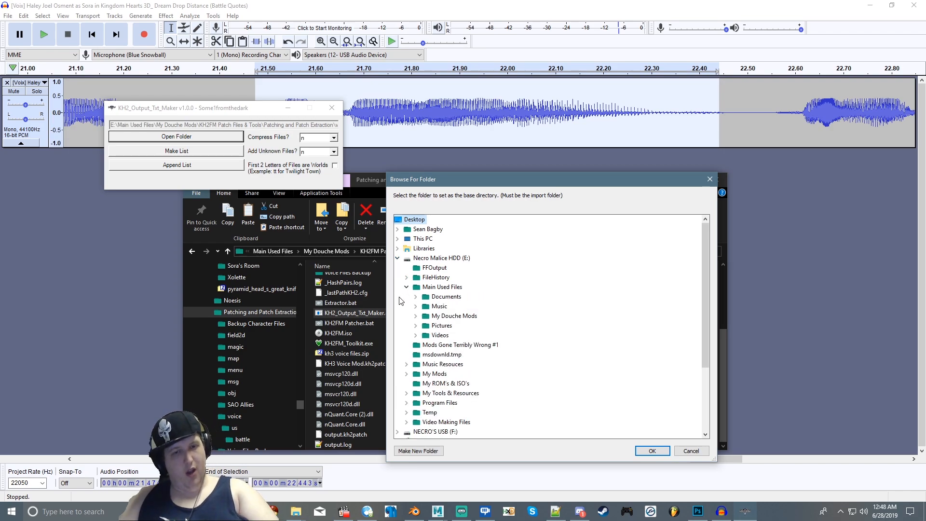
click(415, 317)
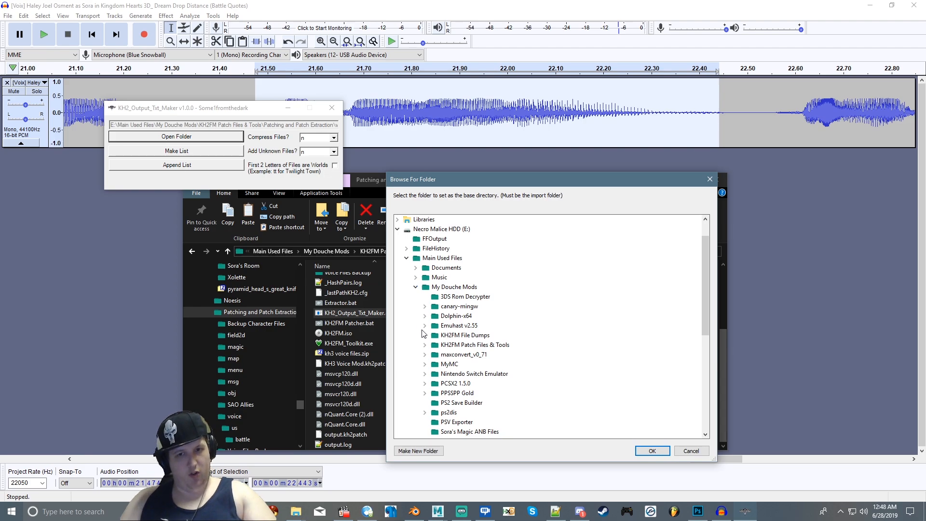
click(425, 345)
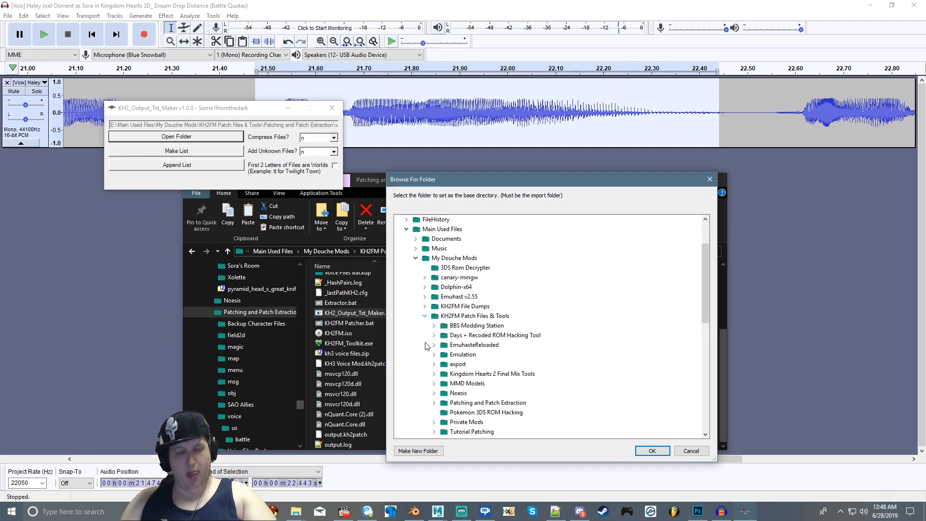
click(434, 402)
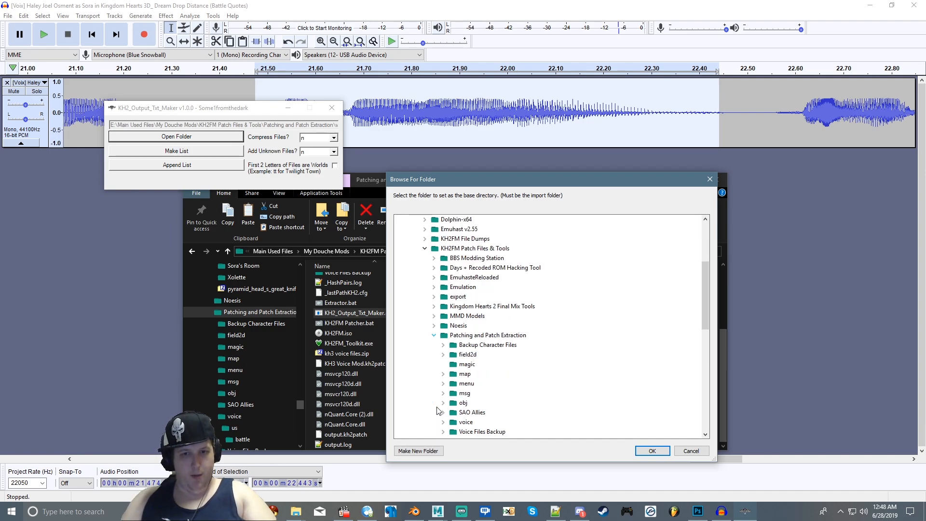
double_click(455, 423)
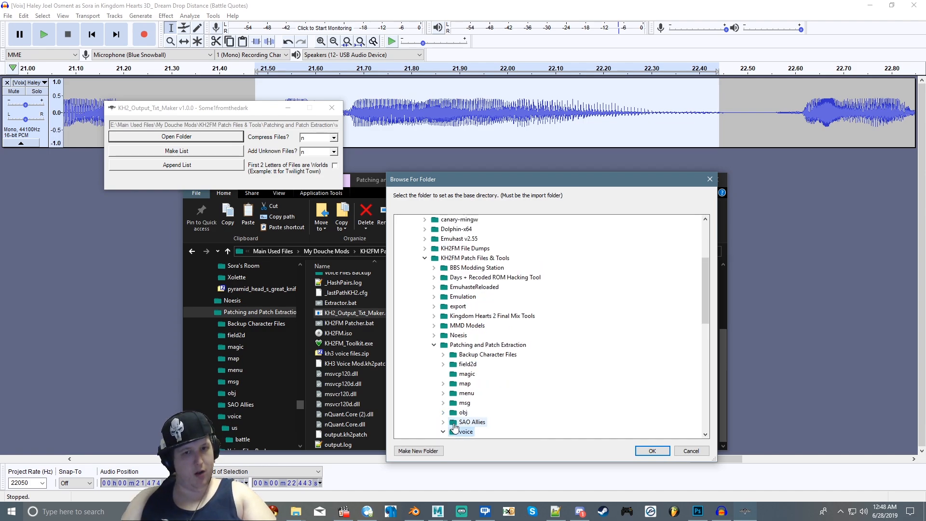
scroll(454, 427, down, 2)
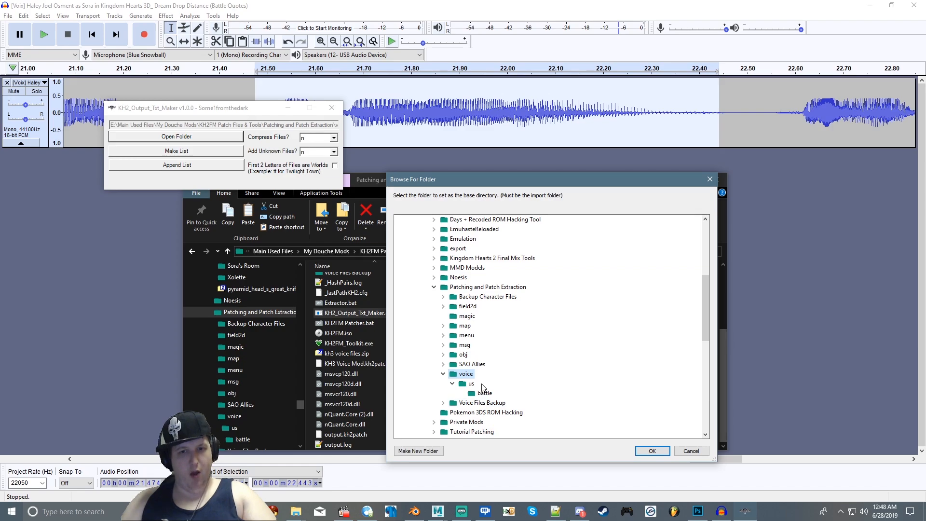
click(482, 393)
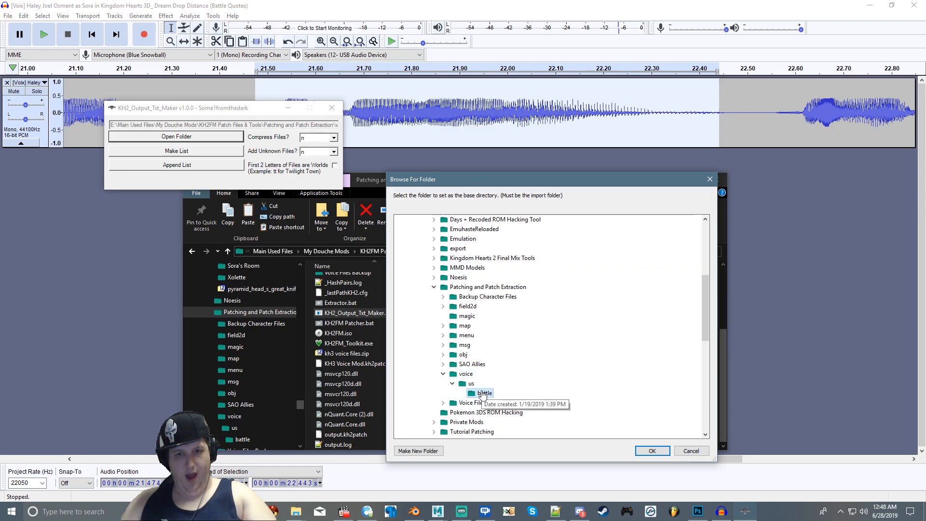
click(646, 450)
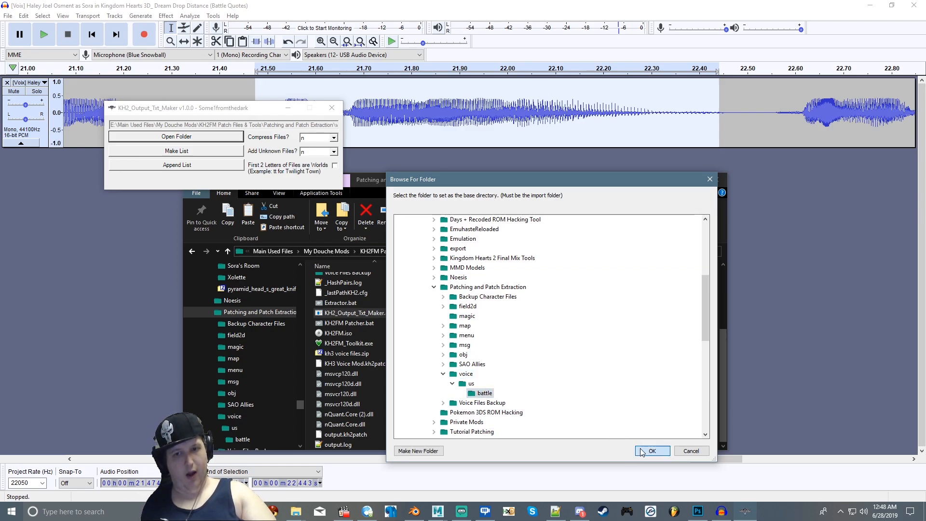
click(203, 166)
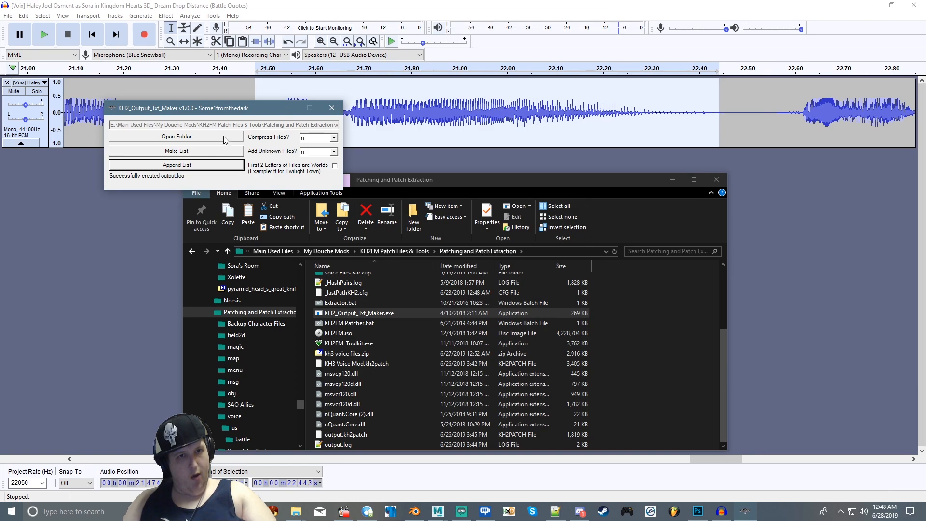
click(225, 140)
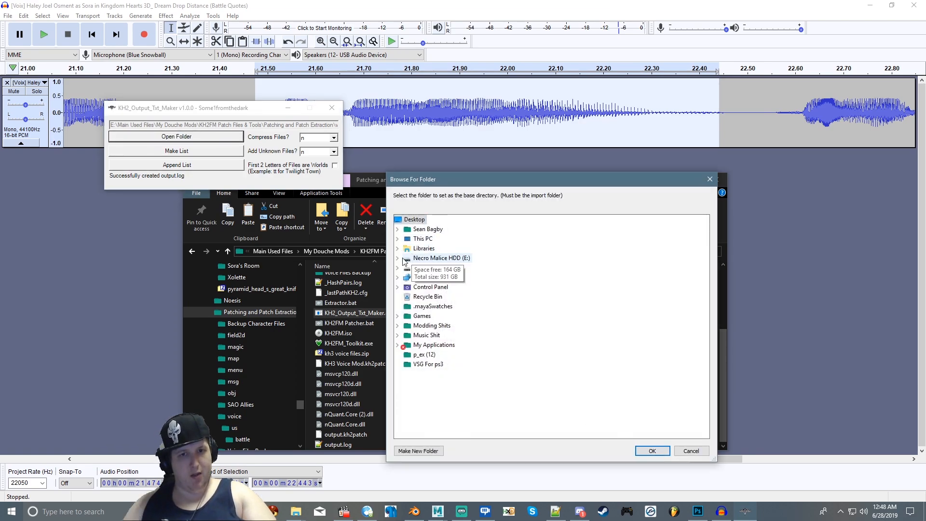
click(398, 258)
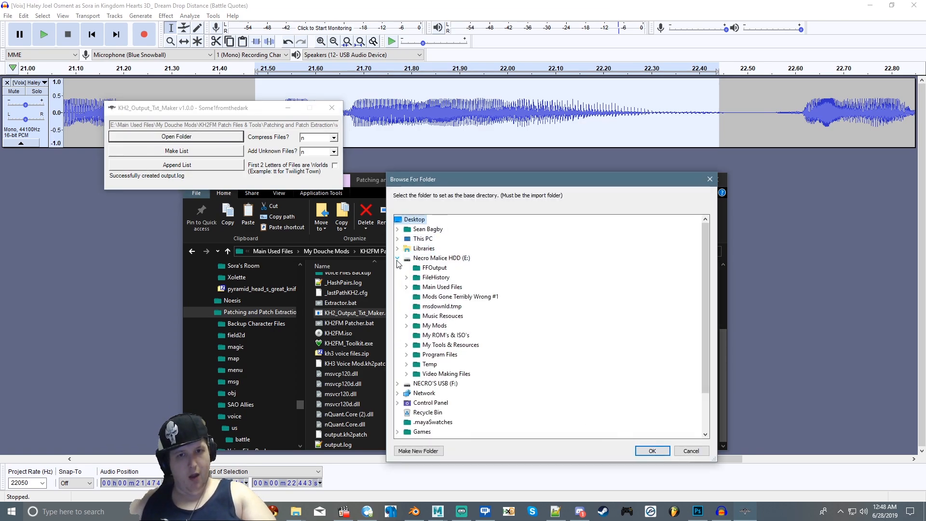
click(406, 288)
click(416, 316)
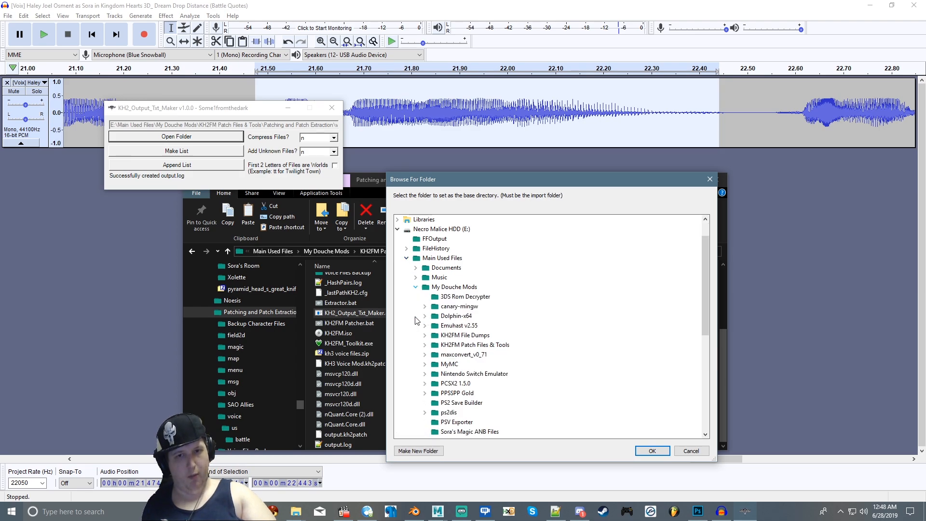
click(686, 453)
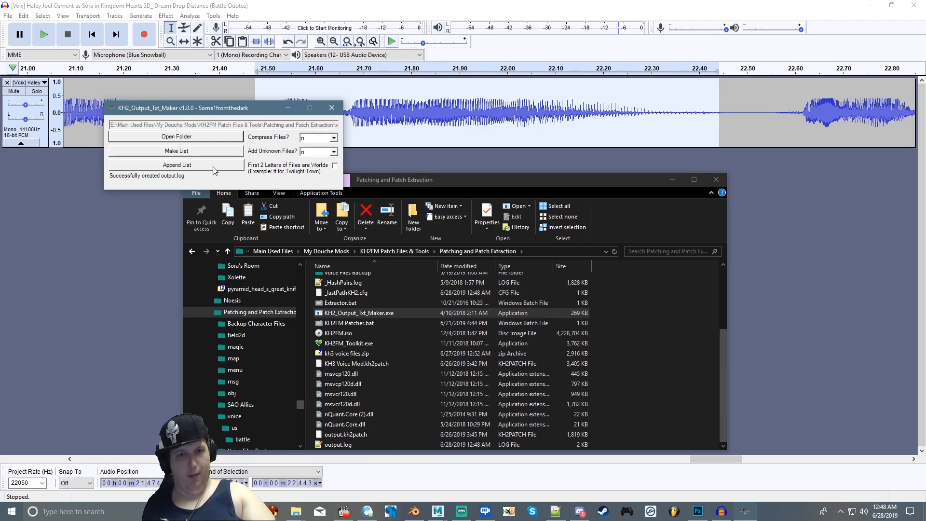
Close KH2_Output_Txt_Maker and run KH2FM Patcher.bat, leaving its console open behind the Patching and Patch Extraction folder.
click(331, 107)
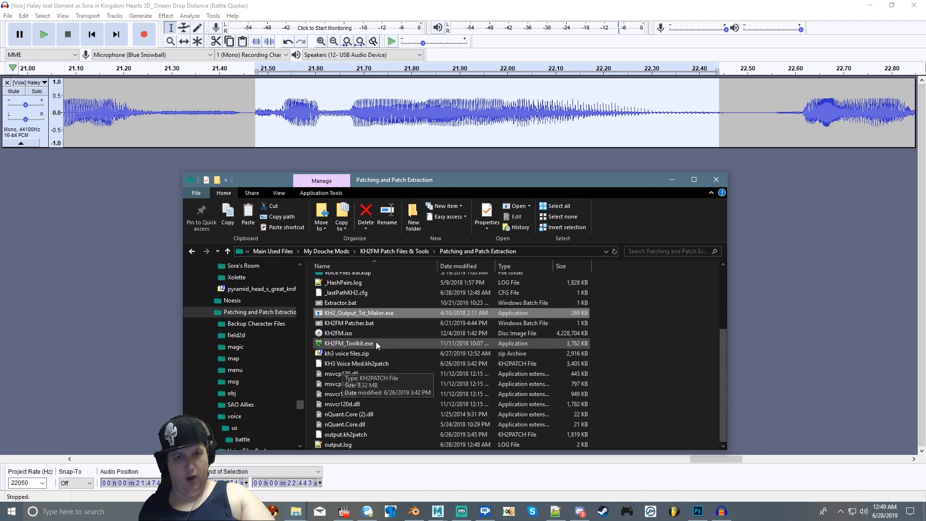
double_click(360, 324)
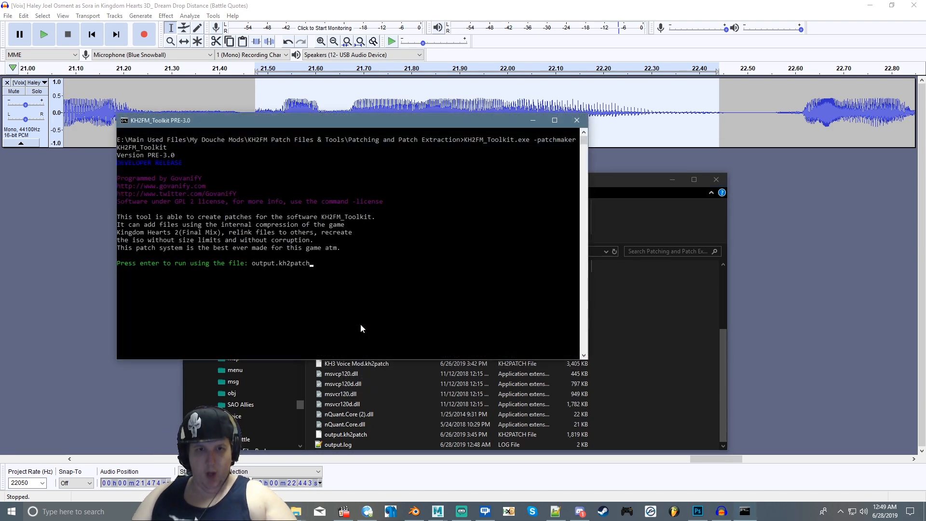
click(670, 359)
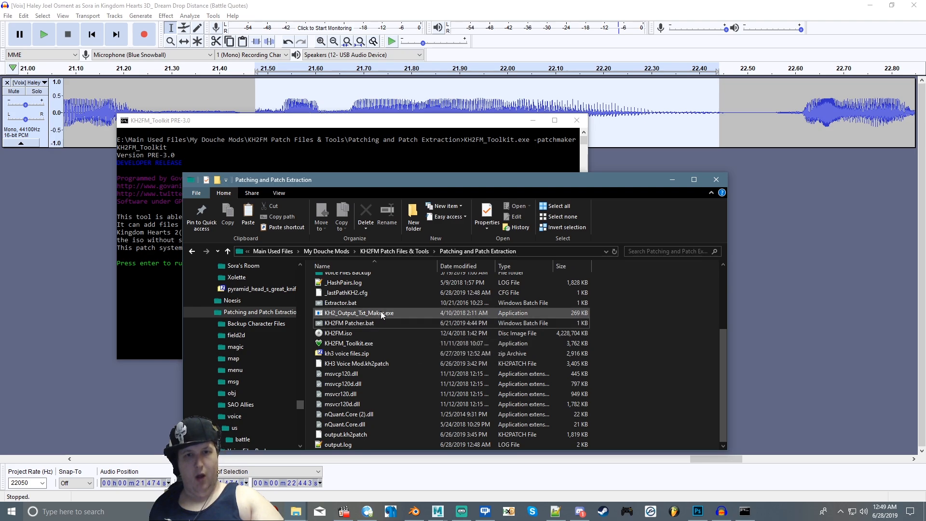
Run a second instance of KH2FM Patcher.bat, accept output.kh2patch as its file, and close that console.
double_click(359, 323)
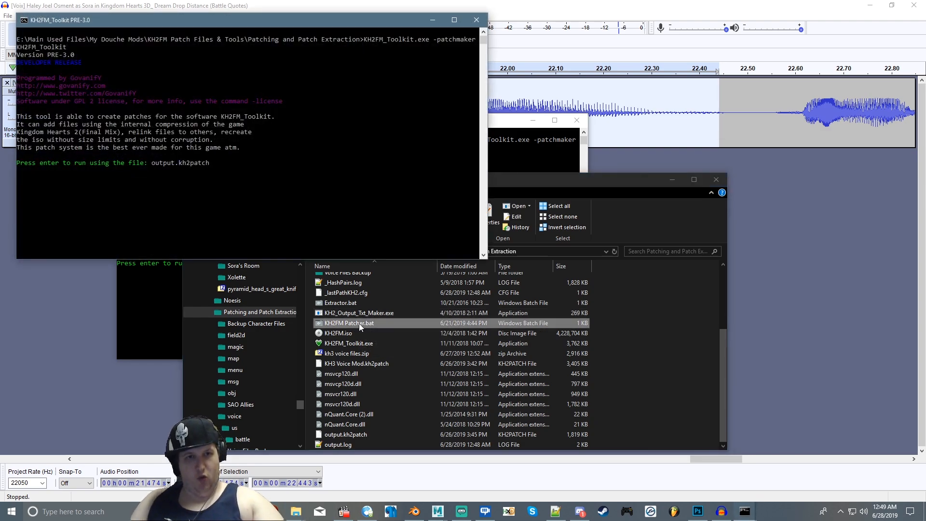
key(Return)
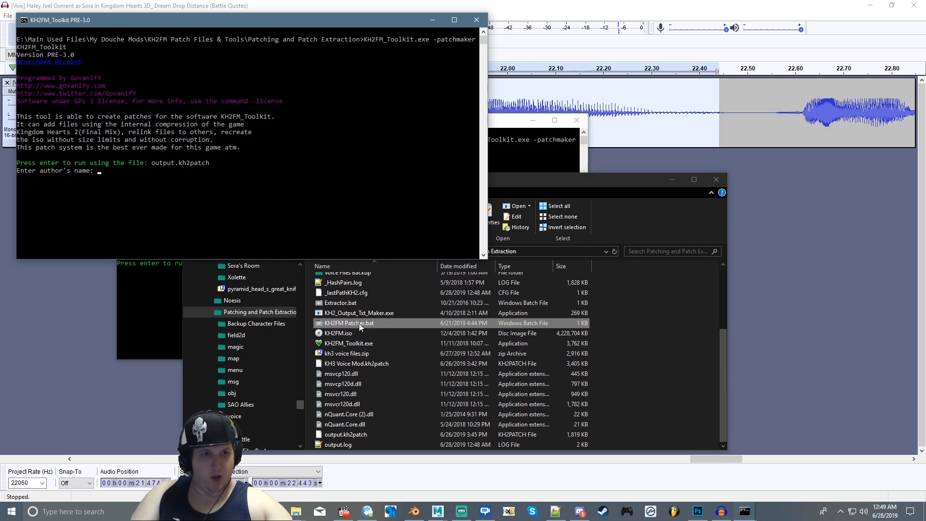
click(484, 21)
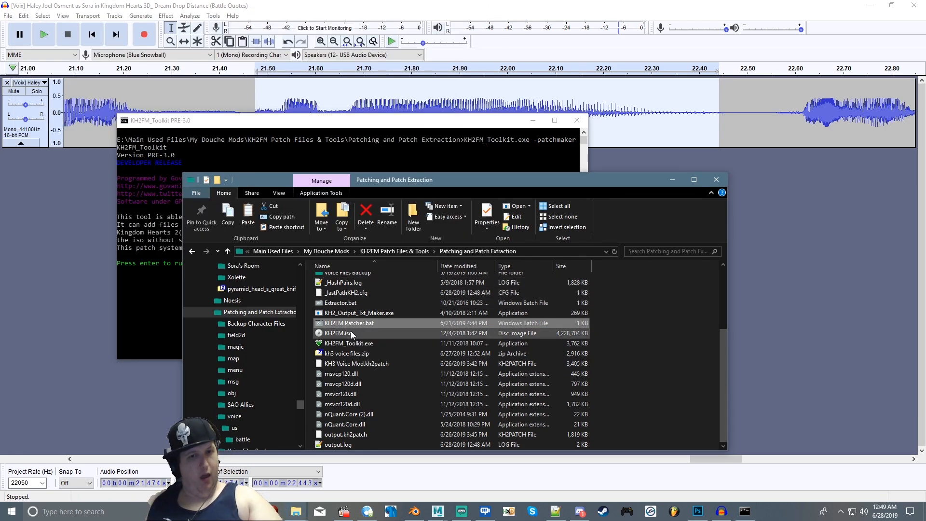
Create a new text document named KH2FM Patcher.txt in the Patching and Patch Extraction folder.
right_click(606, 357)
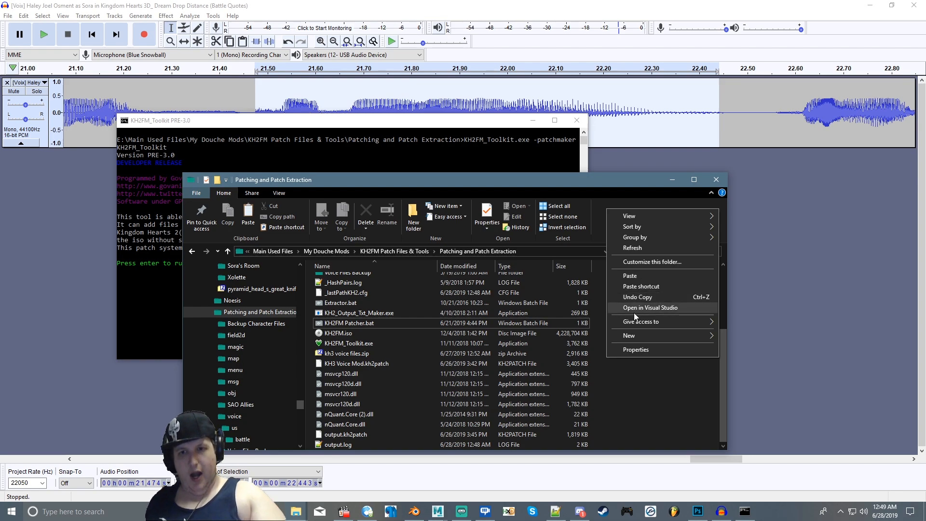
mouse_move(628, 339)
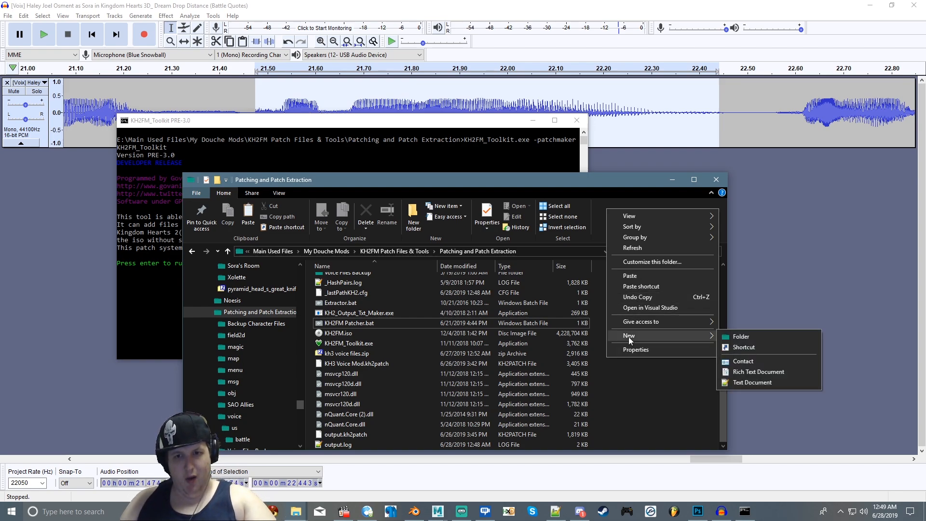
click(751, 382)
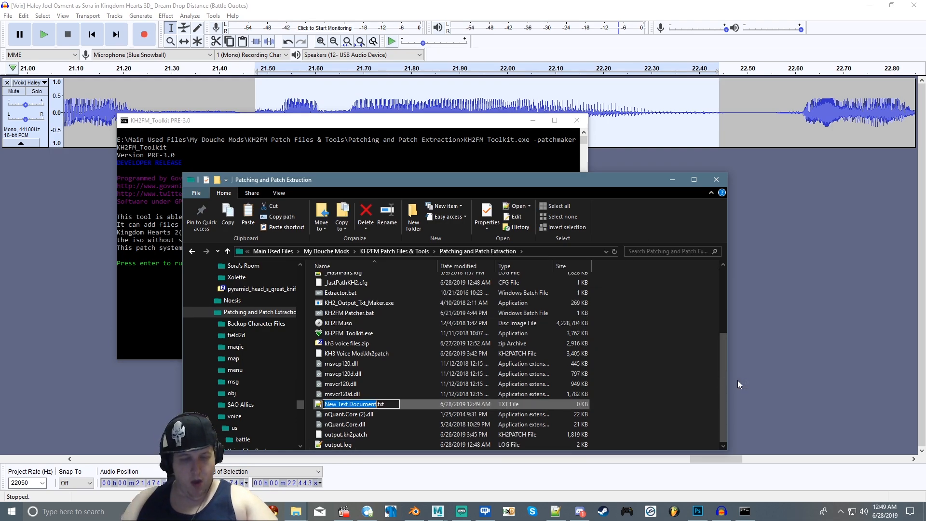
text(K)
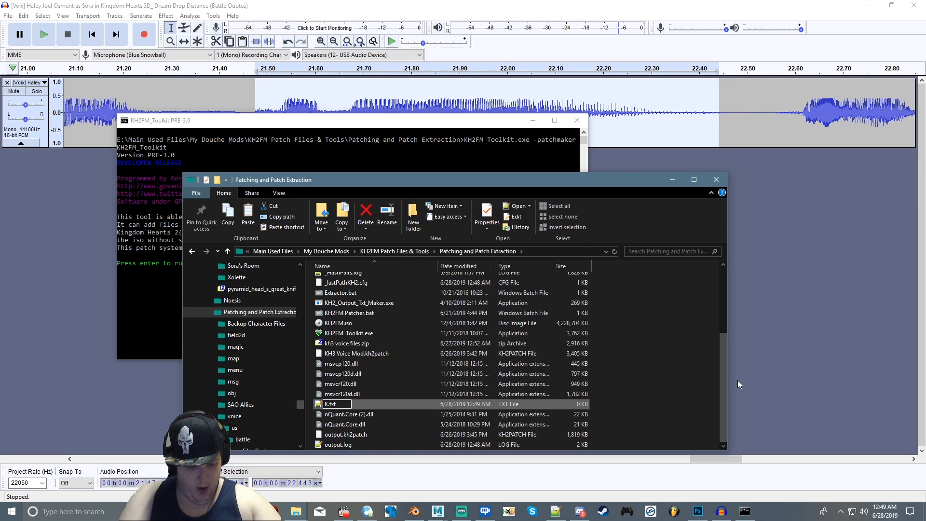
text(h)
key(BackSpace)
key(BackSpace)
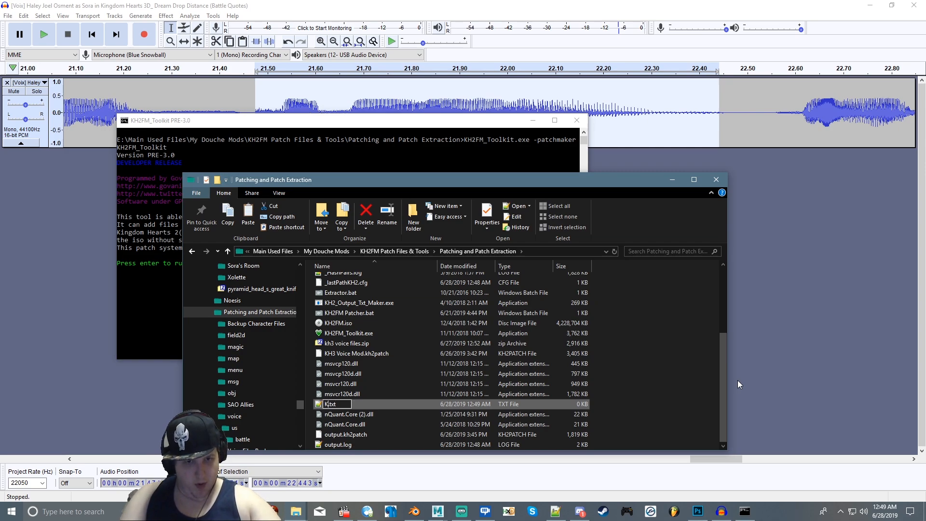
text(KH2)
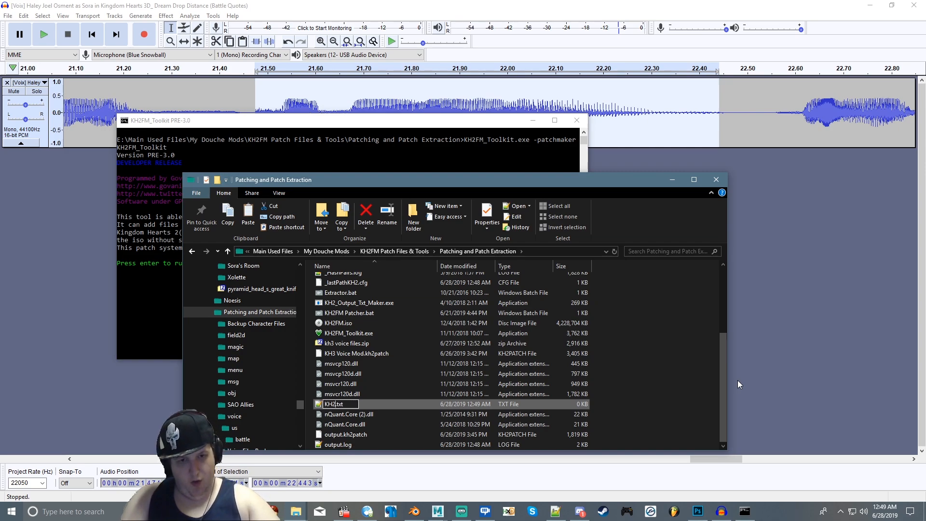
text(FM P)
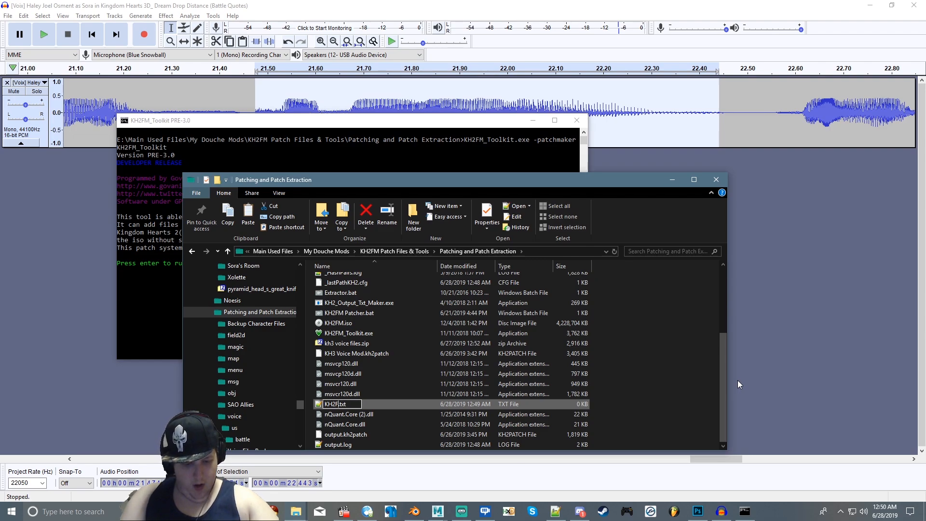
text(ATCH)
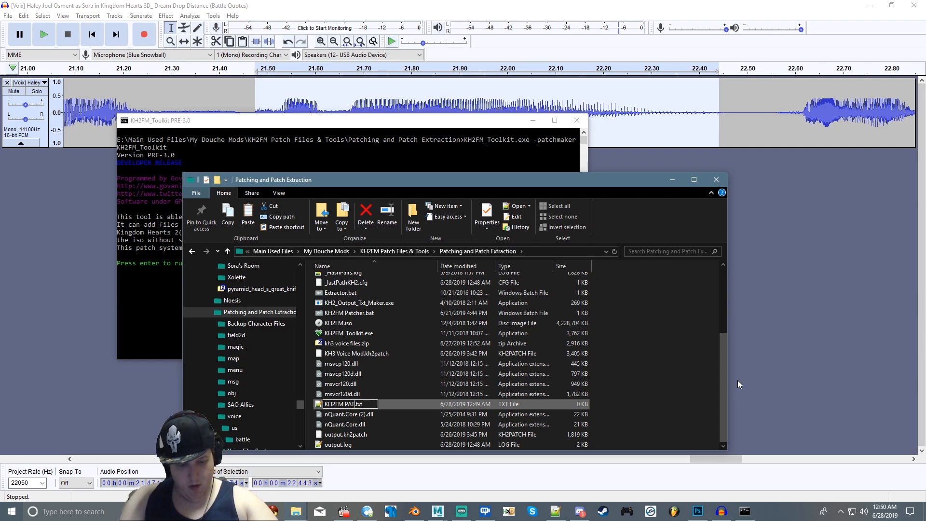
key(BackSpace)
key(BackSpace)
key(BackSpace)
key(BackSpace)
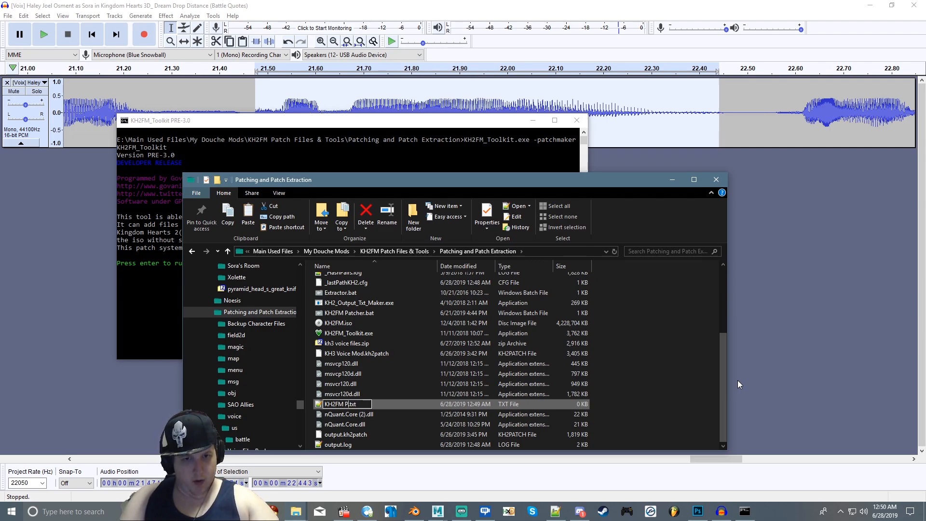
text(atcher)
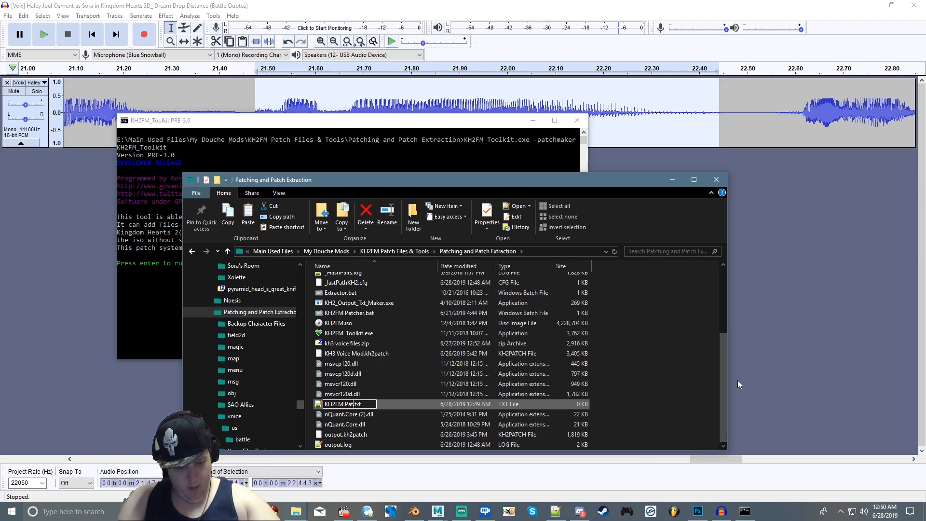
key(Return)
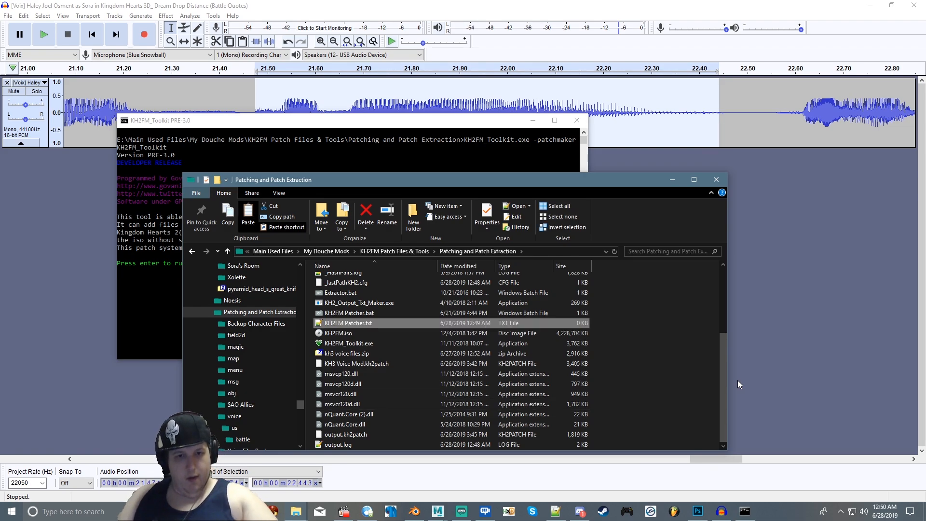
Write the command KH2FM_Toolkit.exe -patchmaker in KH2FM Patcher.txt and save the file.
double_click(367, 324)
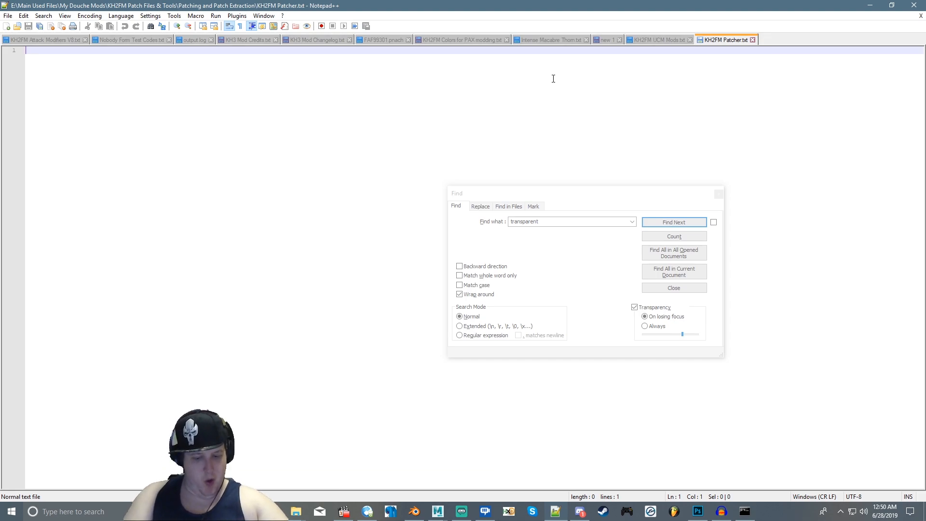
text(K)
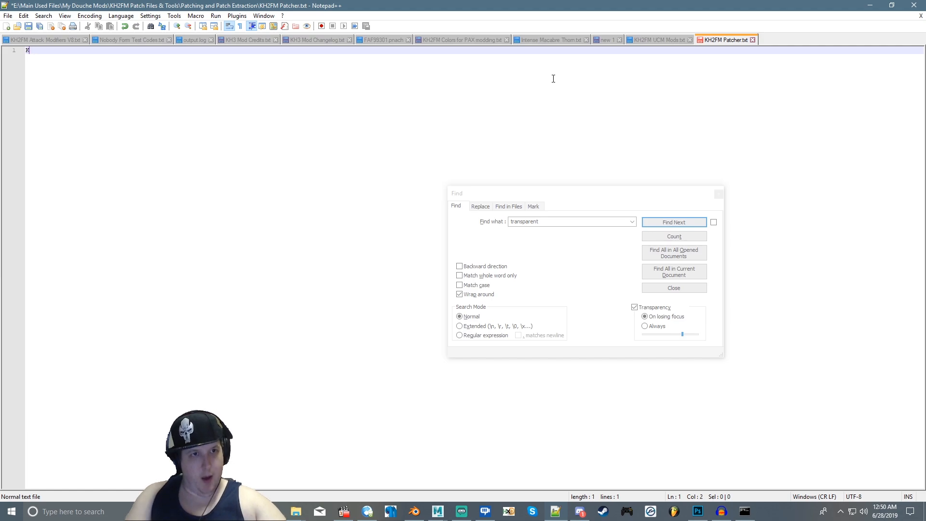
text(H2FM)
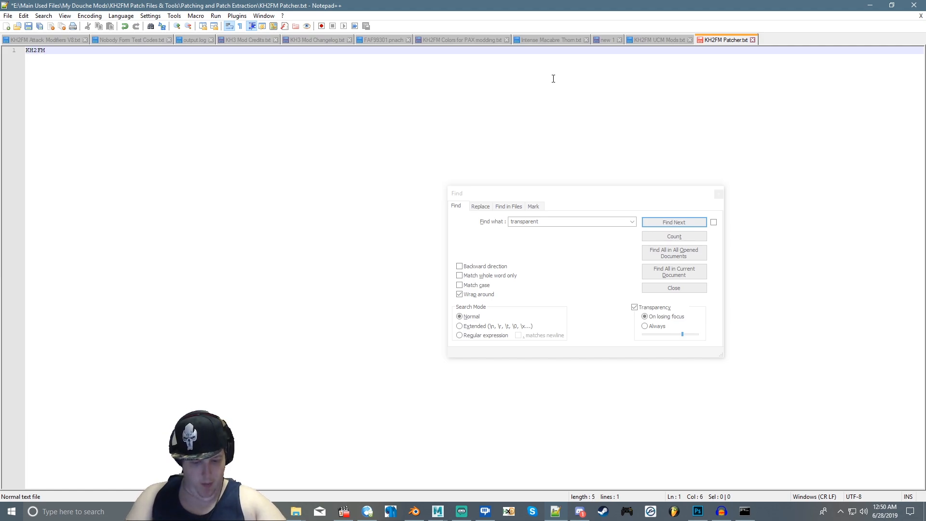
text(_T)
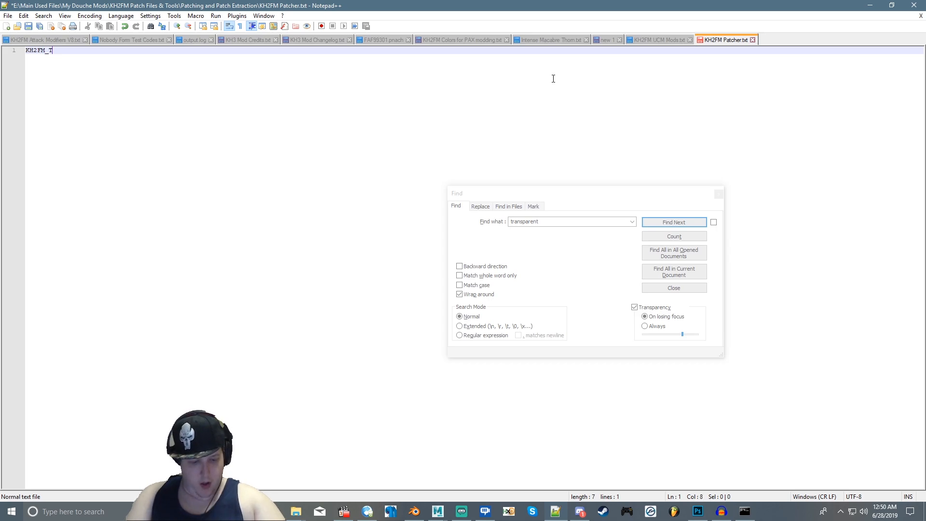
text(oolki)
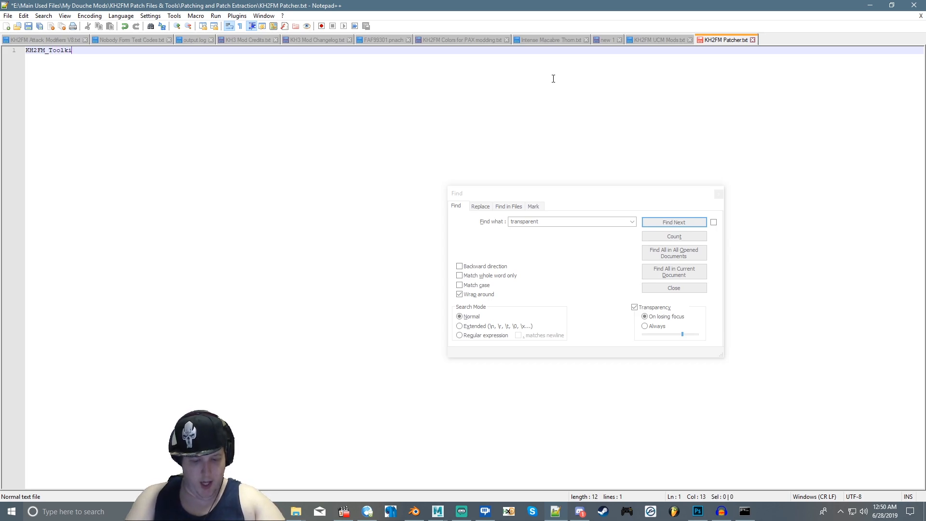
text(t.)
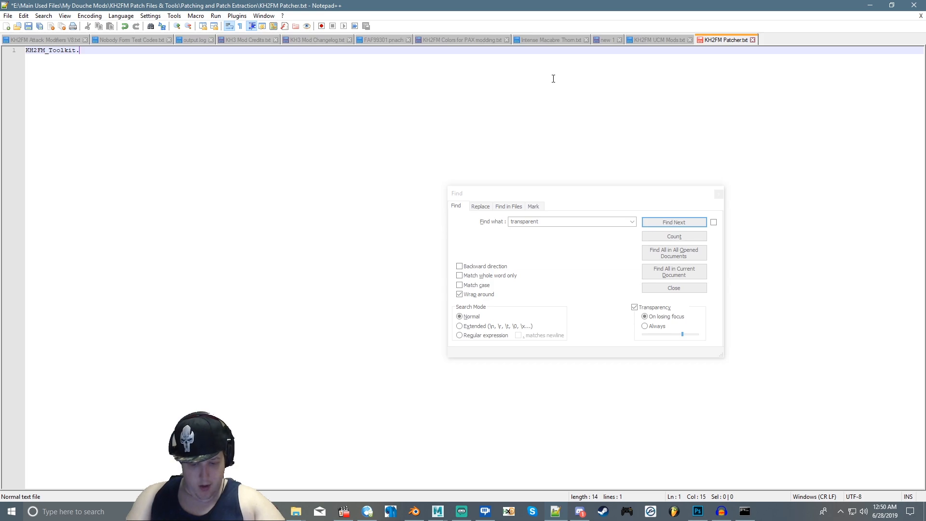
text(exe)
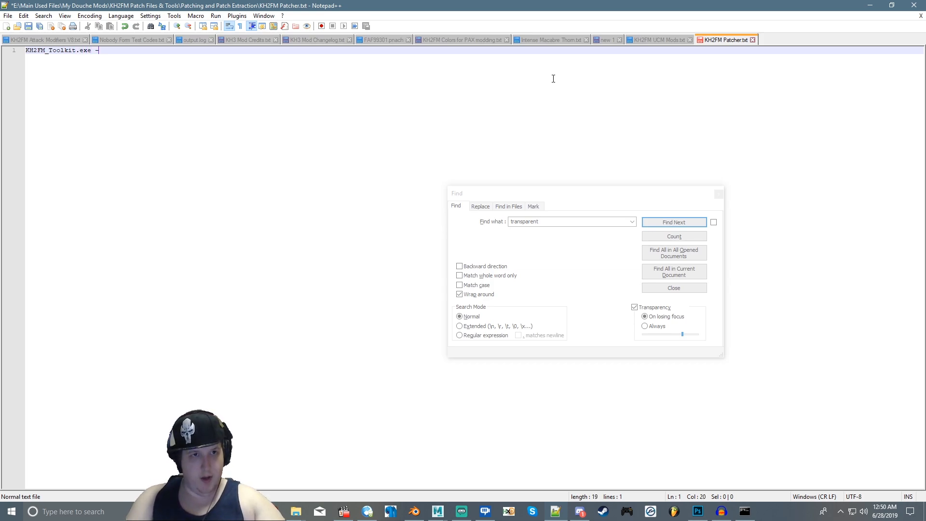
text( -E)
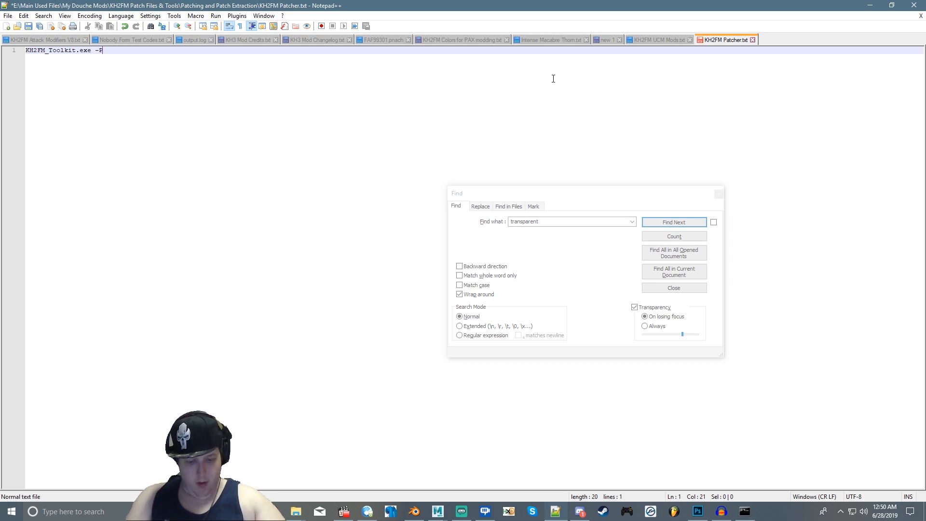
key(BackSpace)
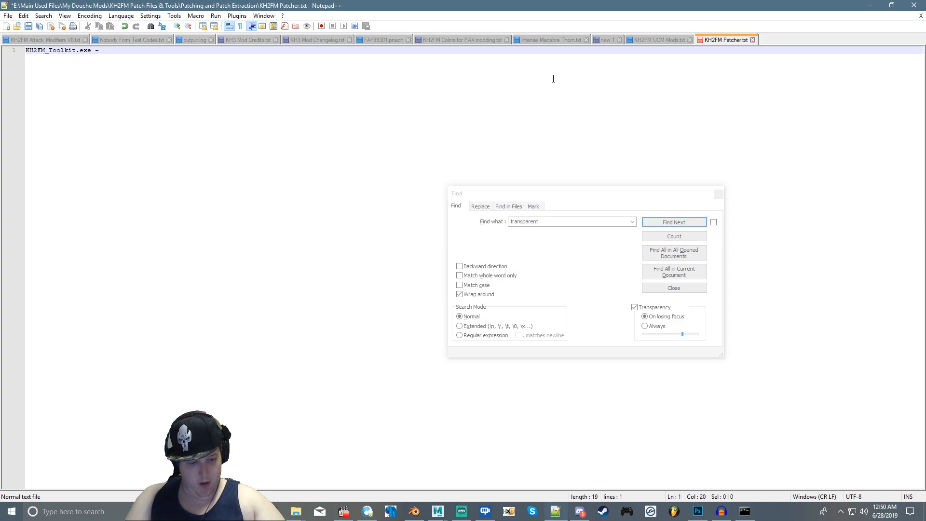
text(pac)
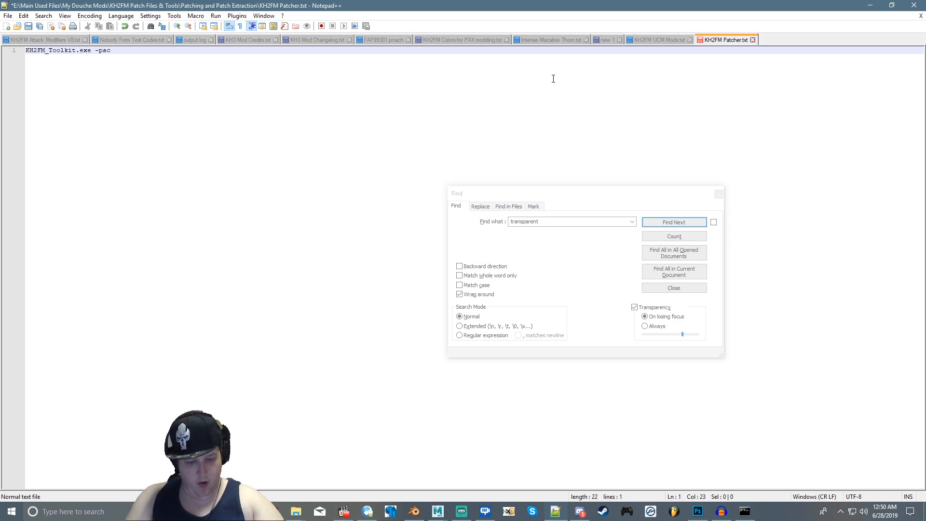
text(thmaker)
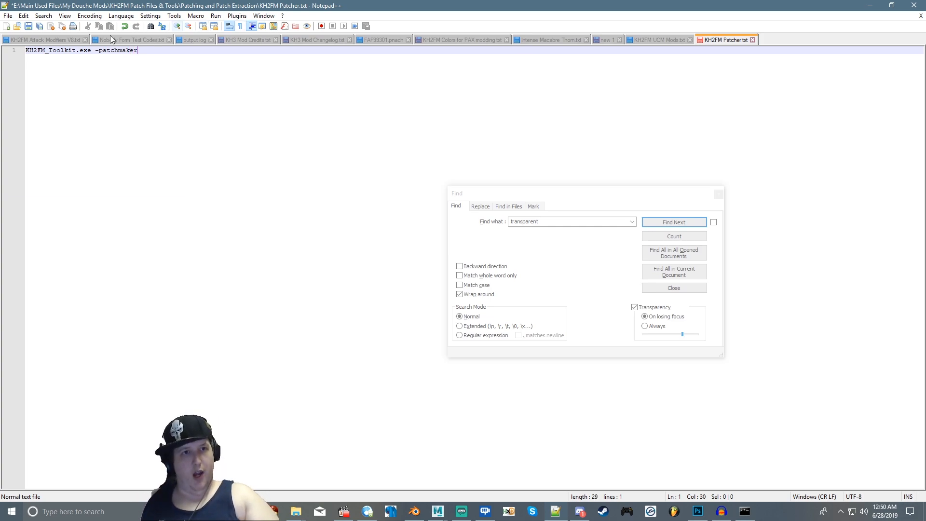
click(29, 27)
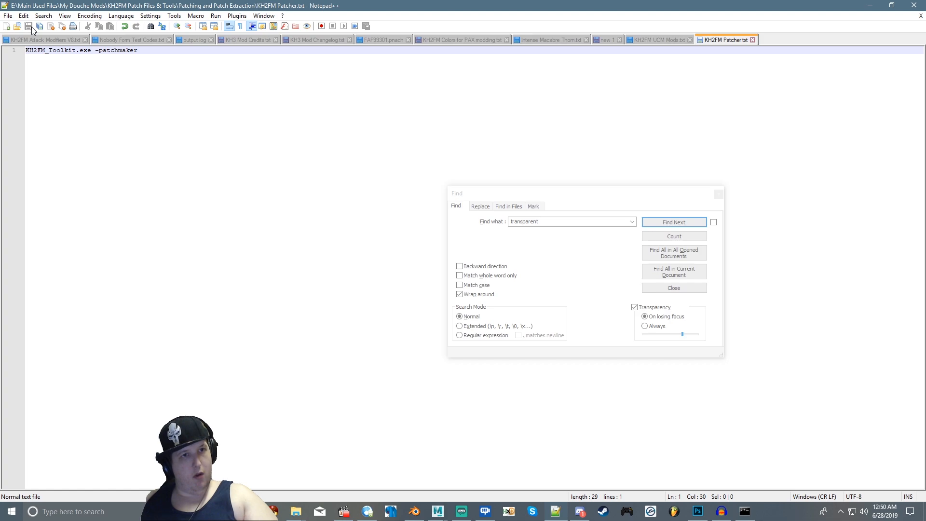
Try to save the document as KH2FM Patcher.bat, then decline replacing the existing batch file and cancel the save.
click(9, 16)
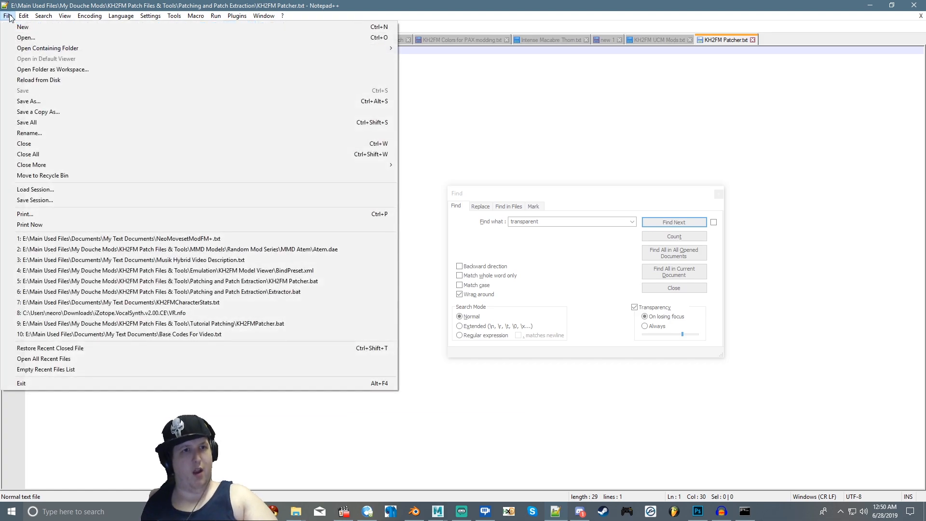
click(29, 100)
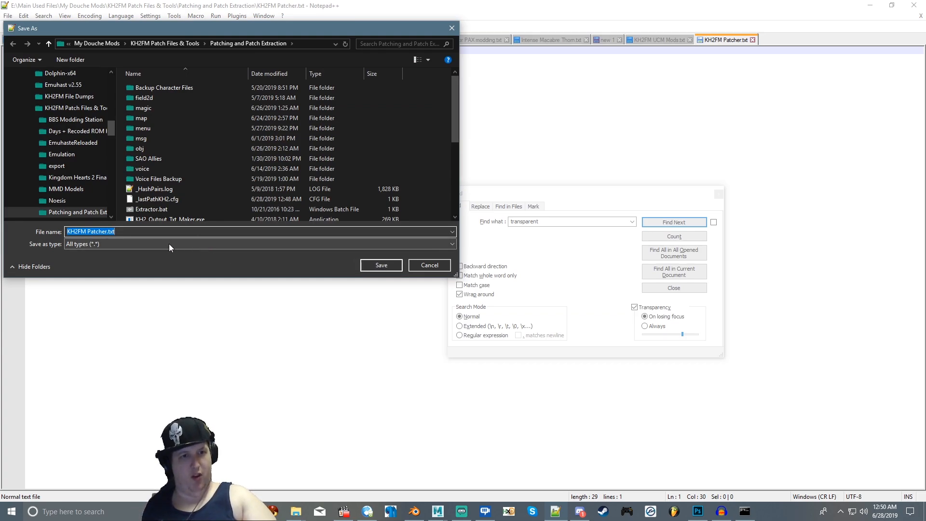
click(140, 234)
key(BackSpace)
key(BackSpace)
key(BackSpace)
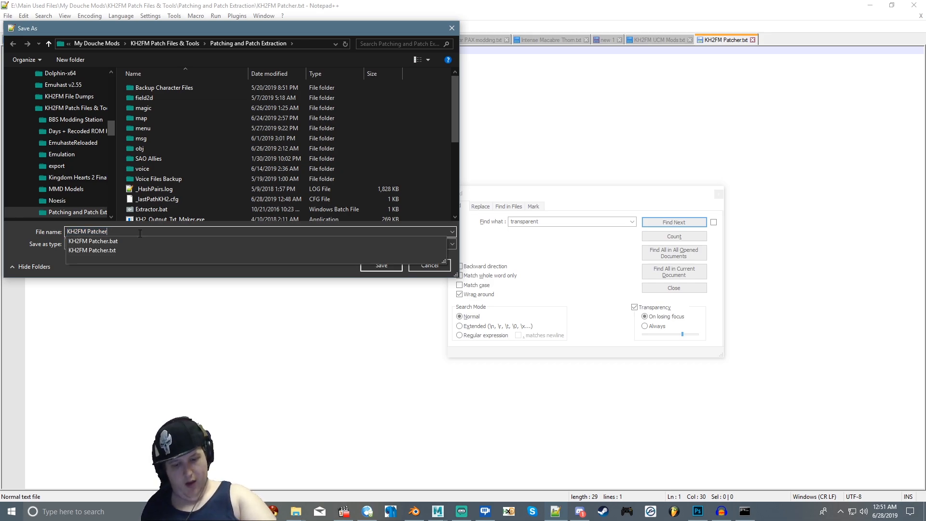
text(.bat)
key(Return)
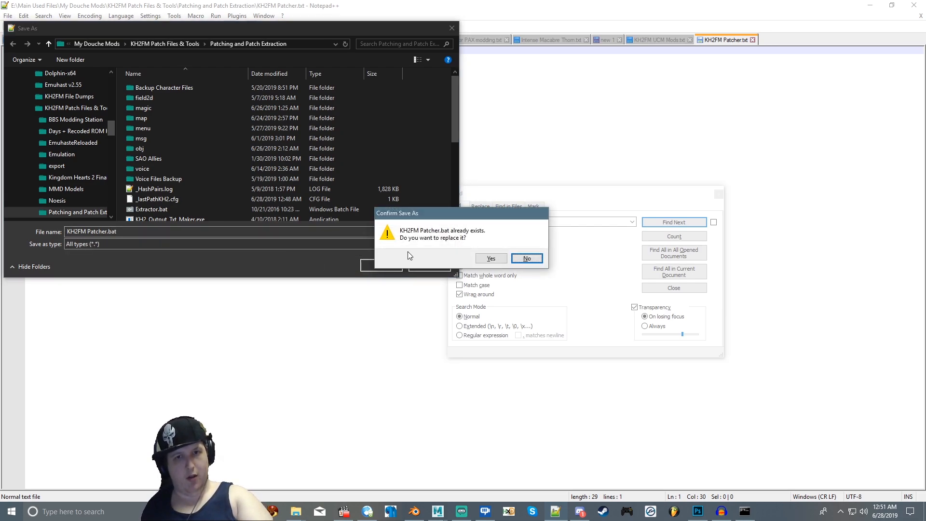
click(525, 259)
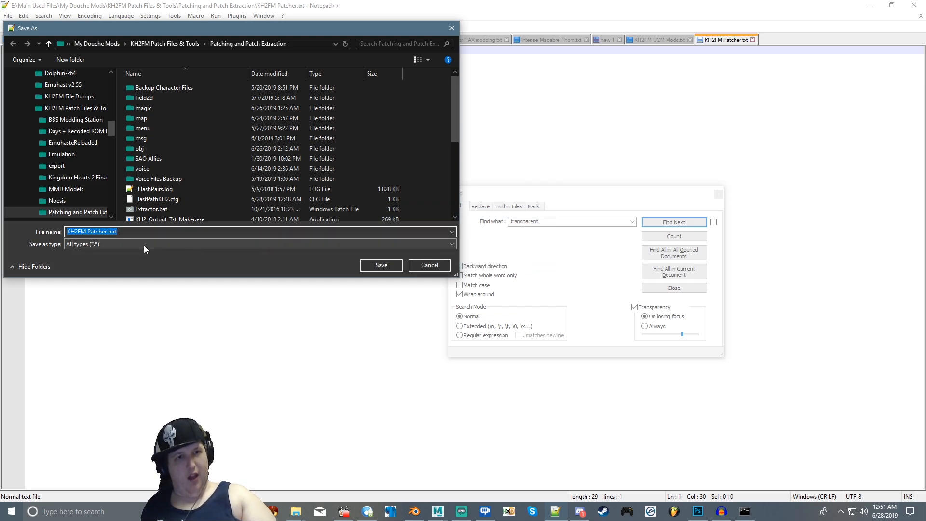
click(428, 265)
Delete KH2FM Patcher.txt from the Patching and Patch Extraction folder, keeping KH2FM Patcher.bat.
click(294, 515)
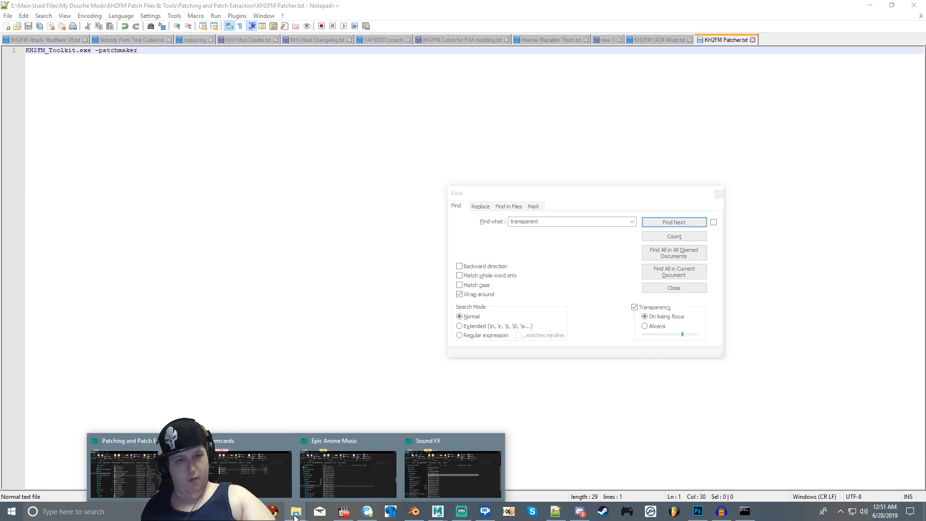
click(144, 463)
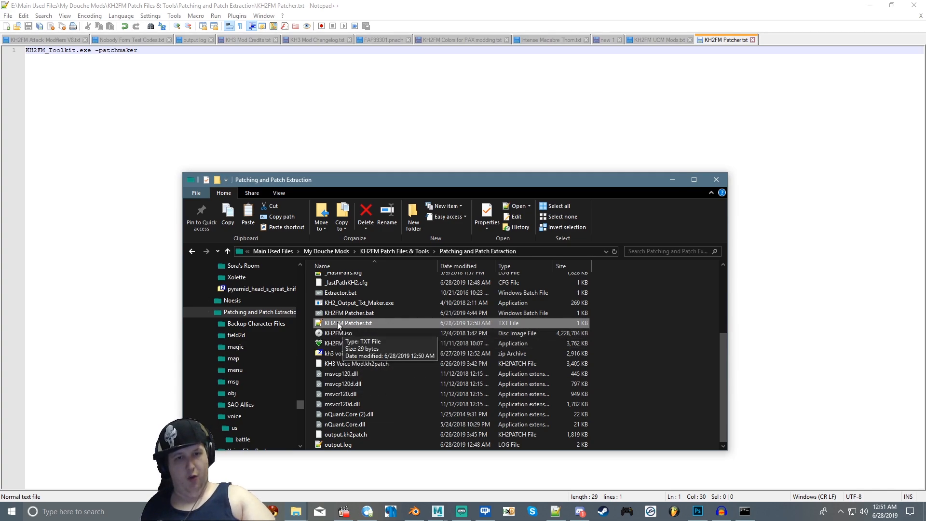
key(Delete)
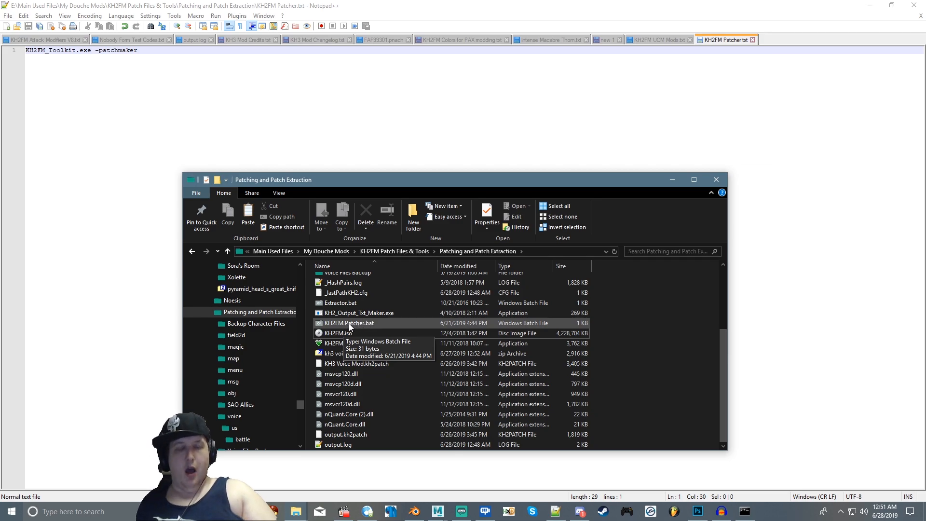
double_click(350, 322)
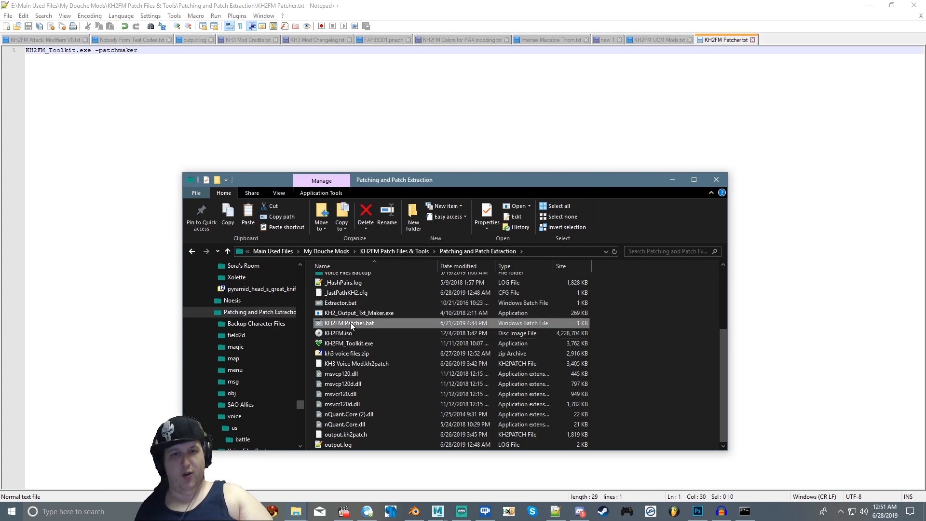
click(486, 32)
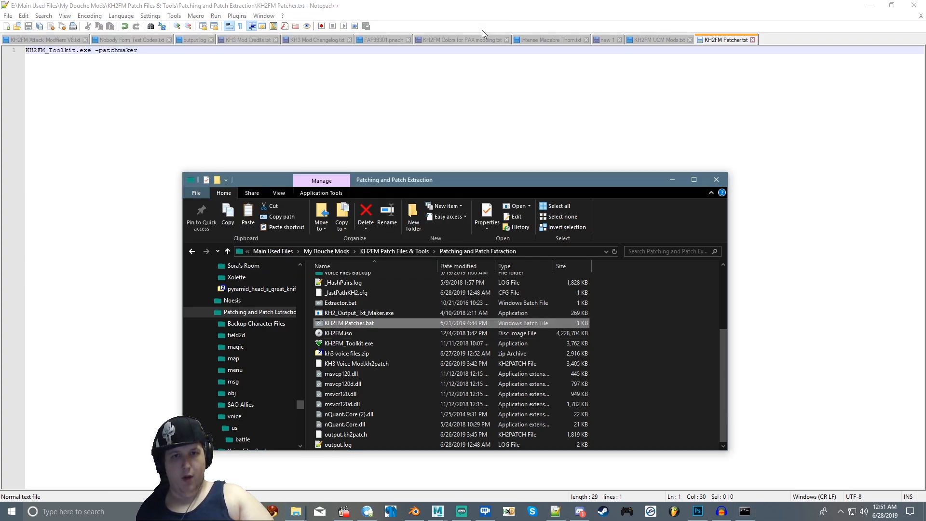
In the open KH2FM_Toolkit console, accept output.kh2patch as the file, enter the author's name, and set the revision number to 1.
click(745, 511)
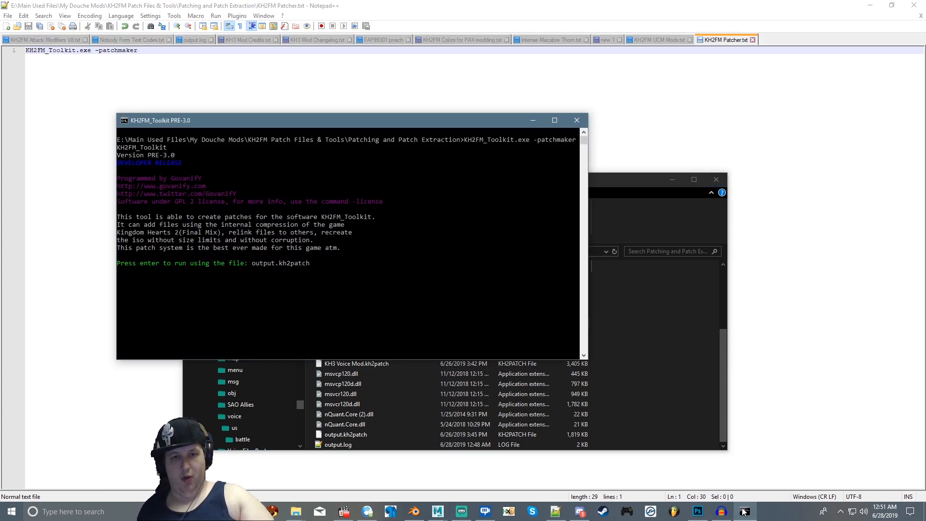
key(Return)
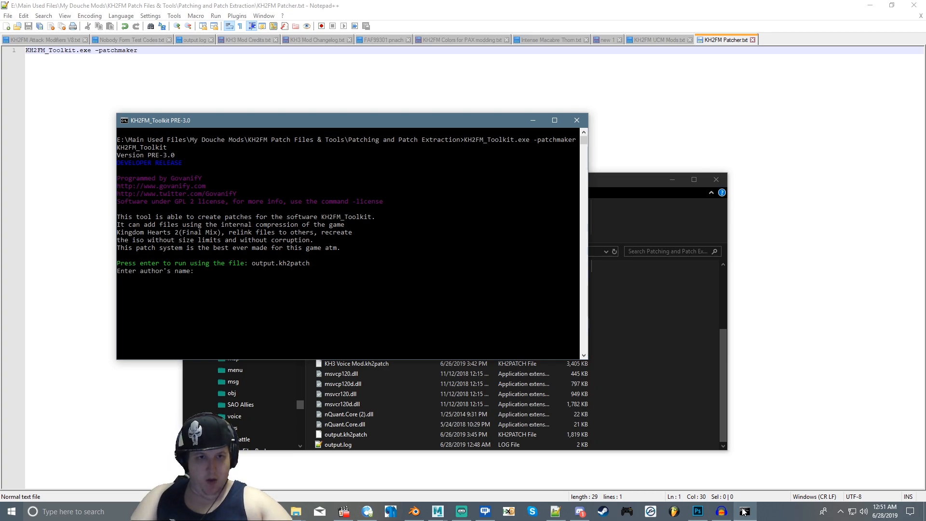
text(N)
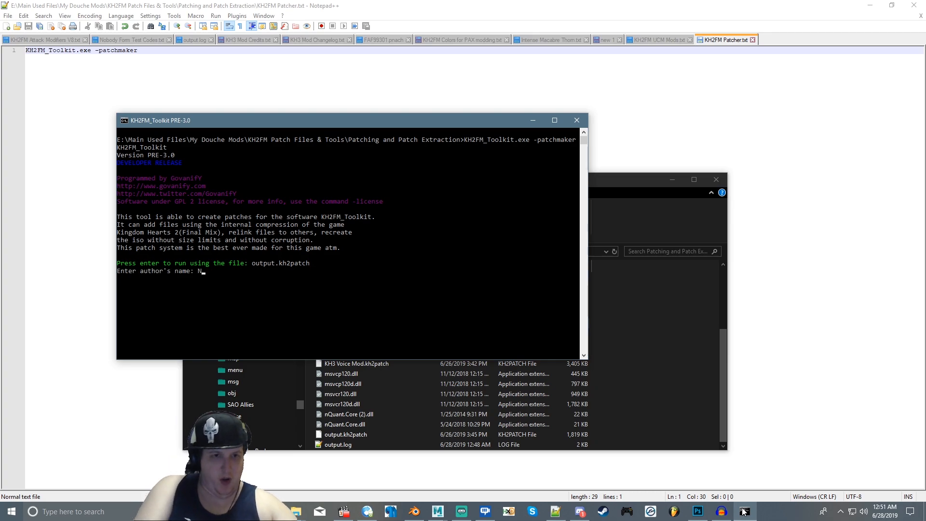
text(ecro)
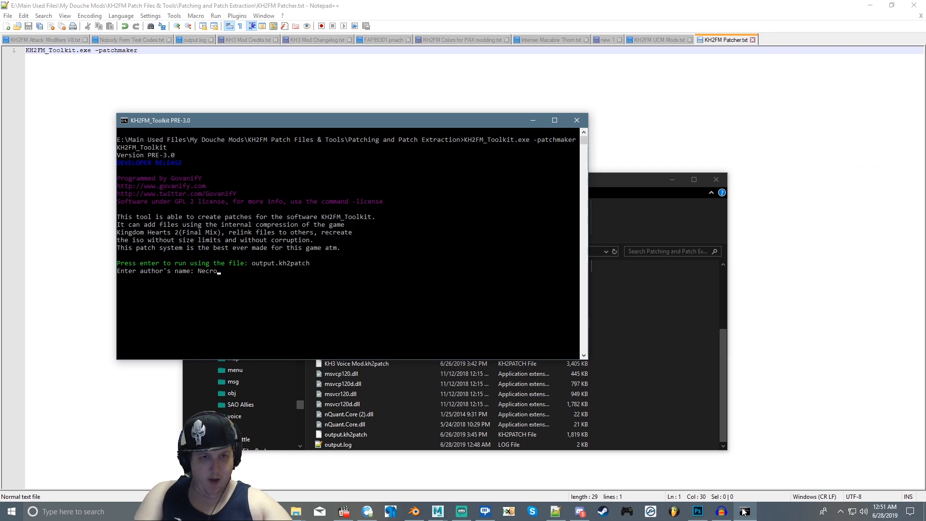
text( Malice)
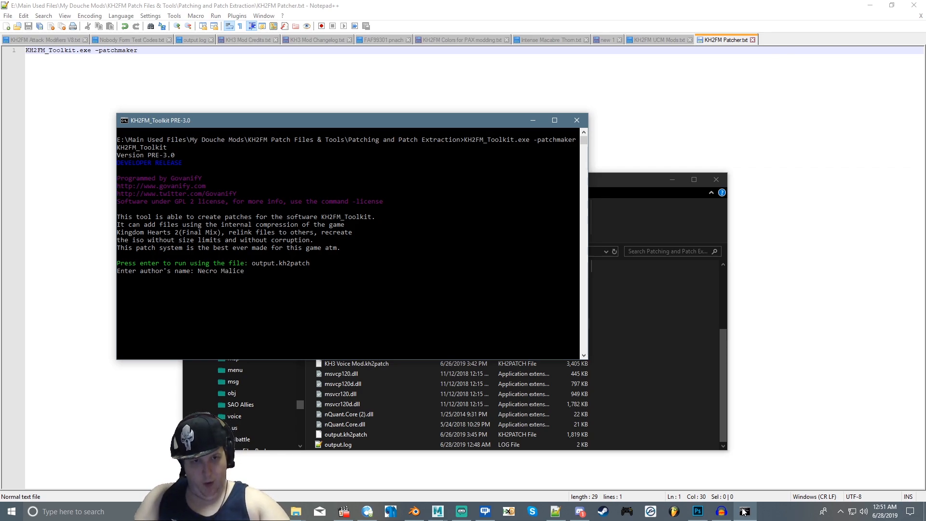
key(Return)
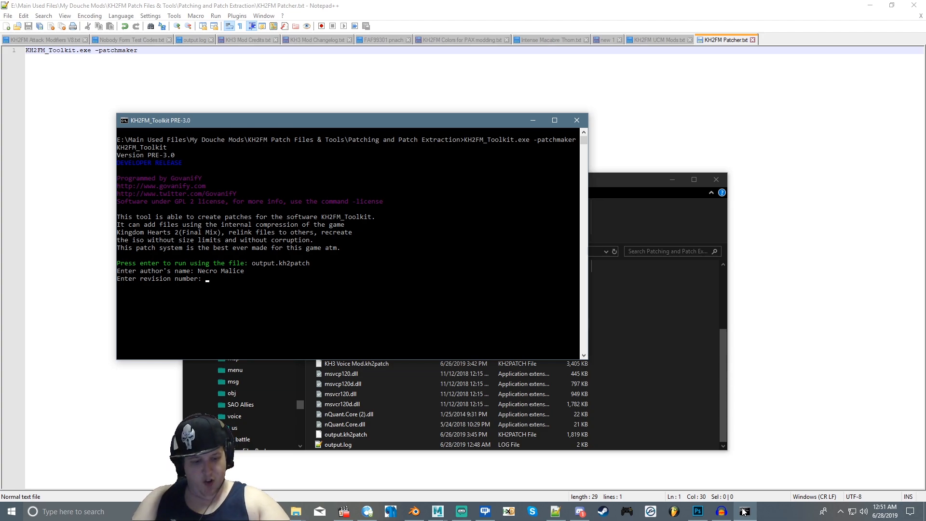
text(1)
key(Return)
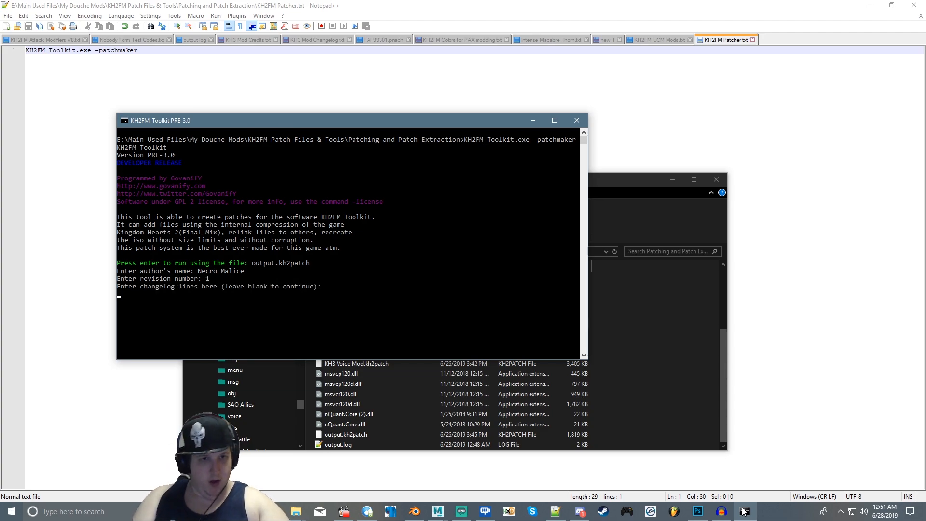
Enter "Tutorial Making" as the patch's changelog line and "Blah Blah Blah" as its credits.
text(Tu)
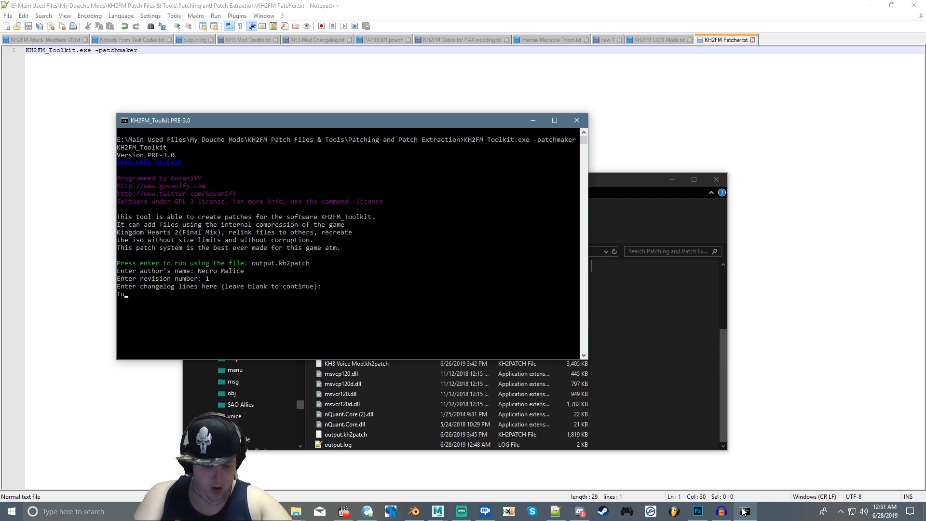
text(toria)
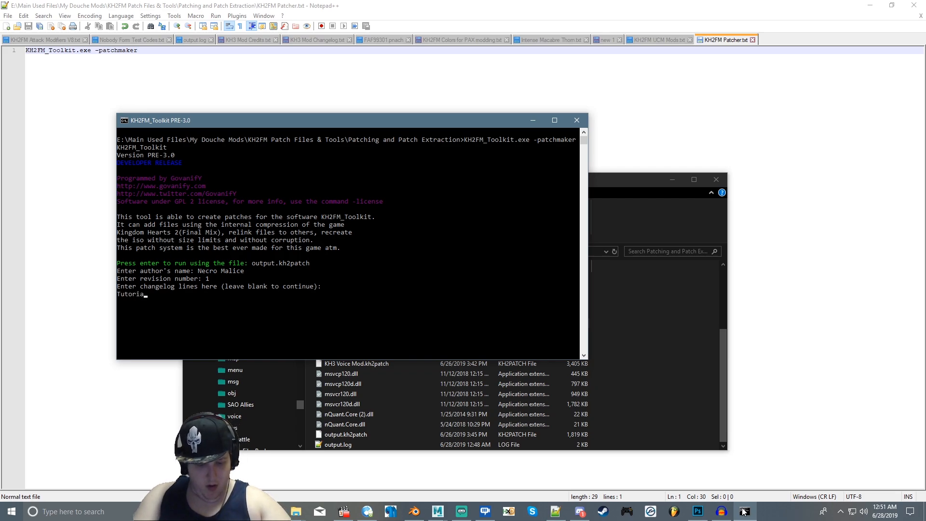
text(l Making)
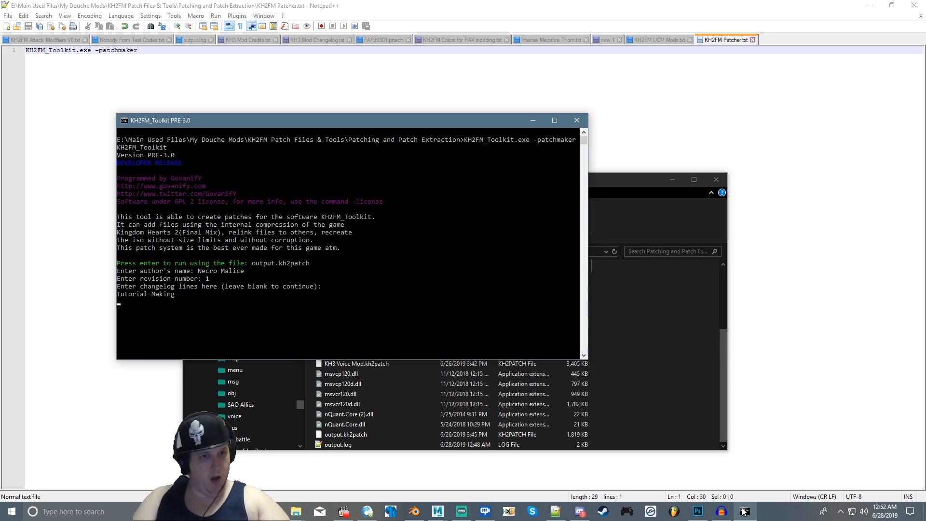
key(Return)
text(Blah Blah)
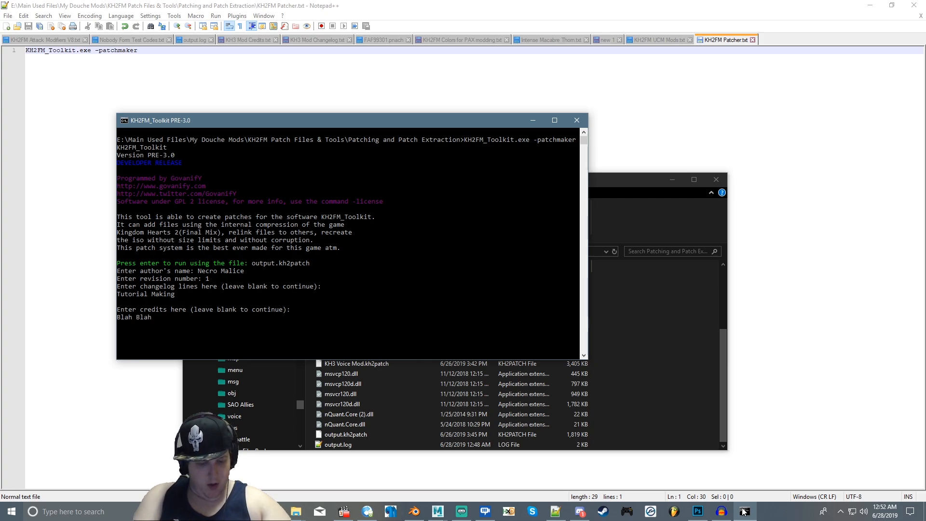
text( Blah)
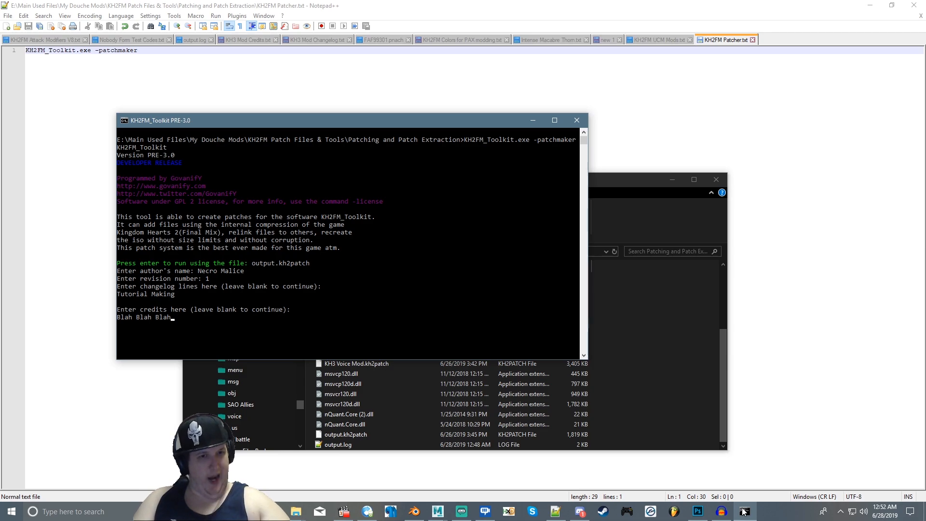
key(Return)
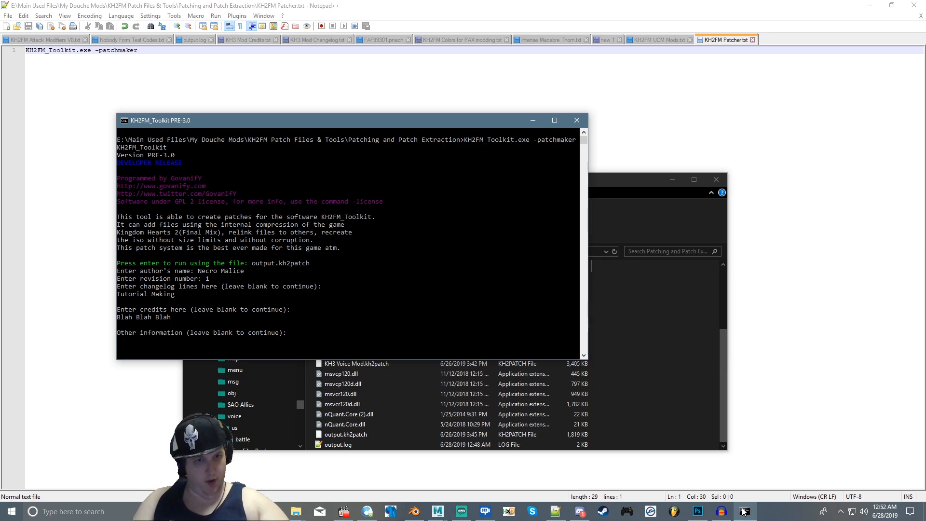
Leave the patch's other information blank and begin the filename entry with the path voice/us/battle/.
key(Return)
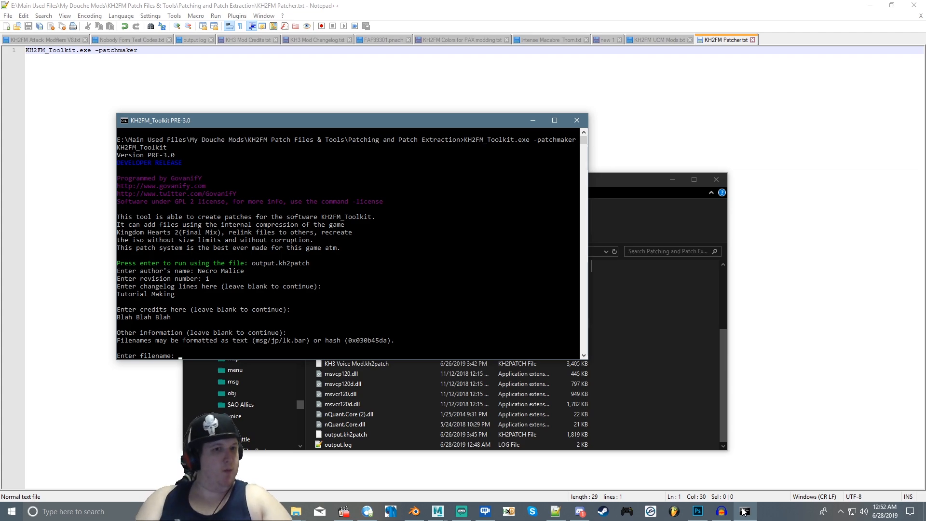
text(voice)
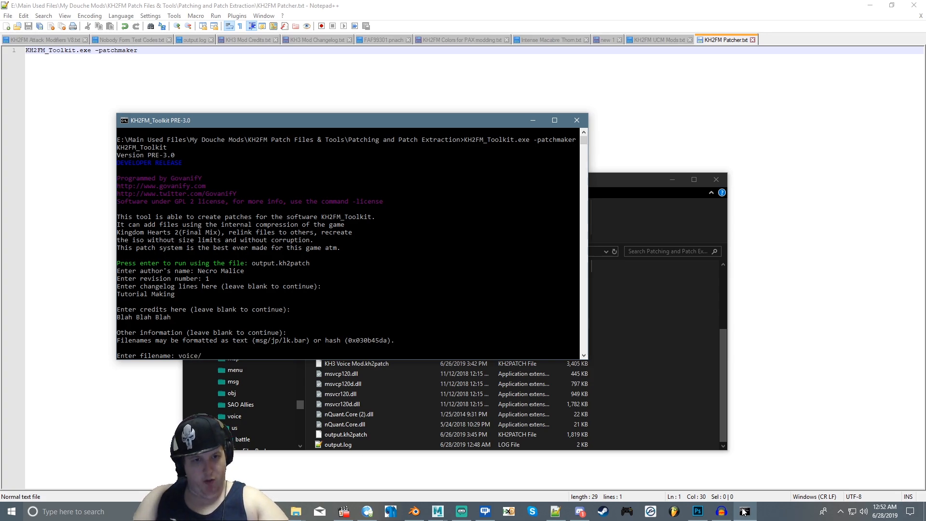
text(/)
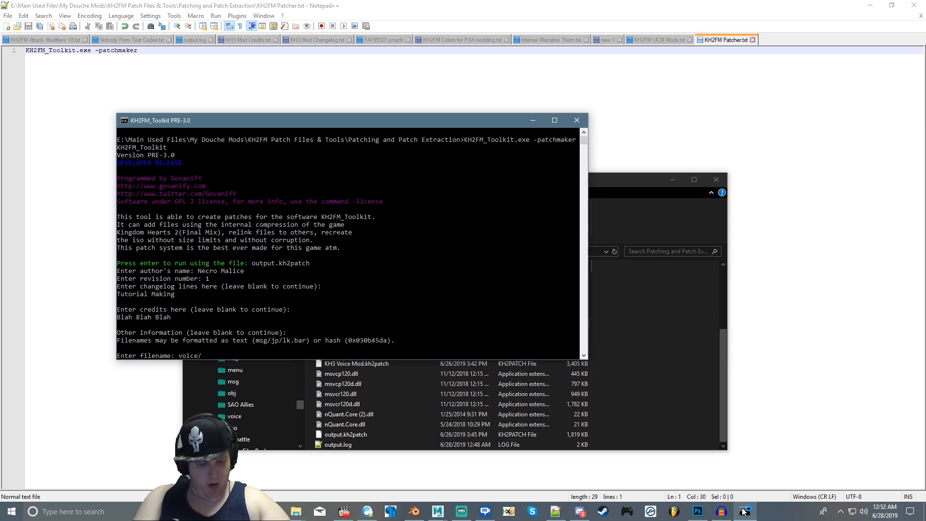
text(us)
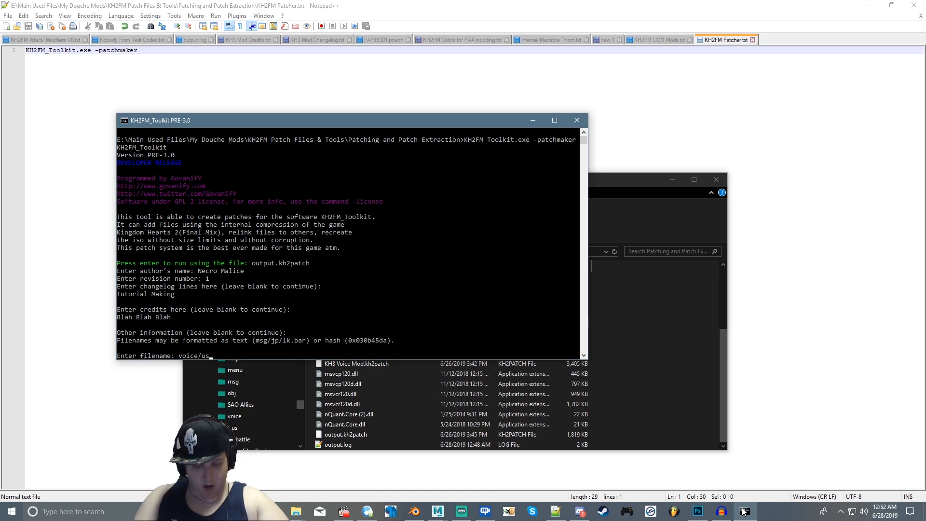
text(/b)
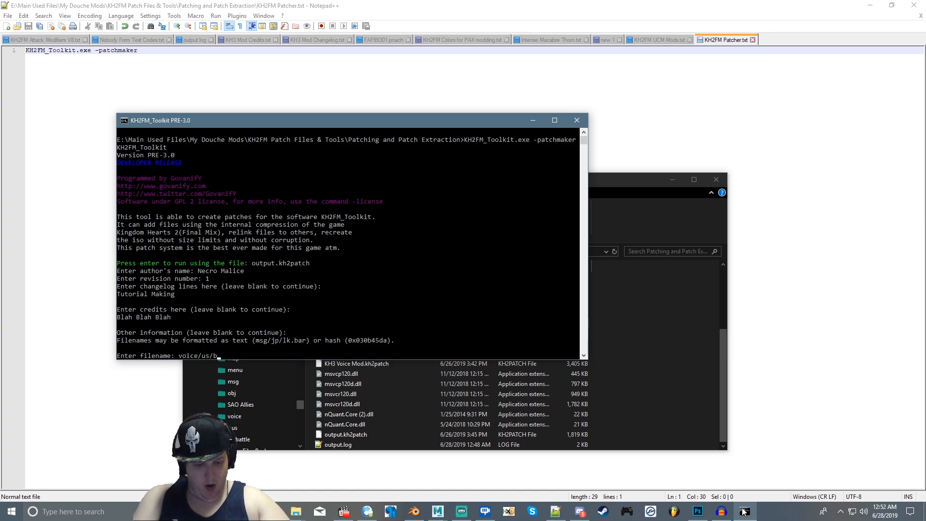
text(attl)
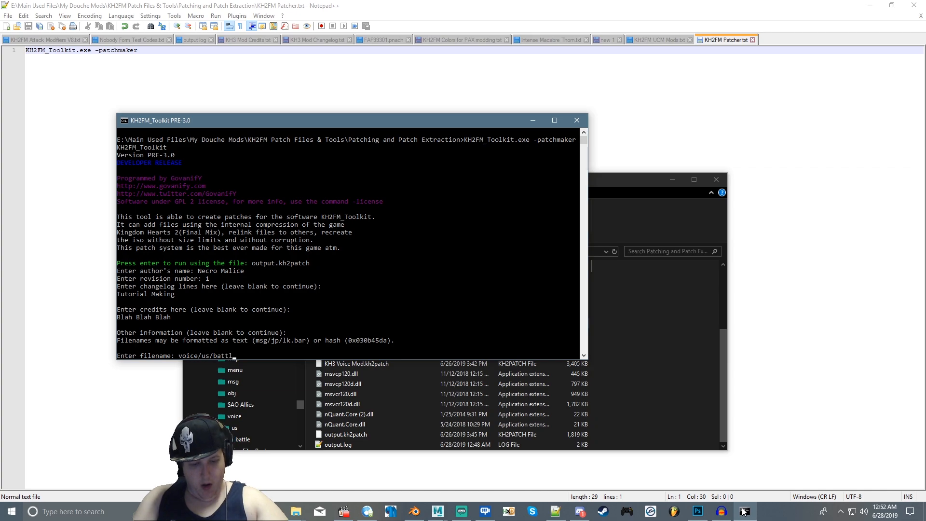
text(e/)
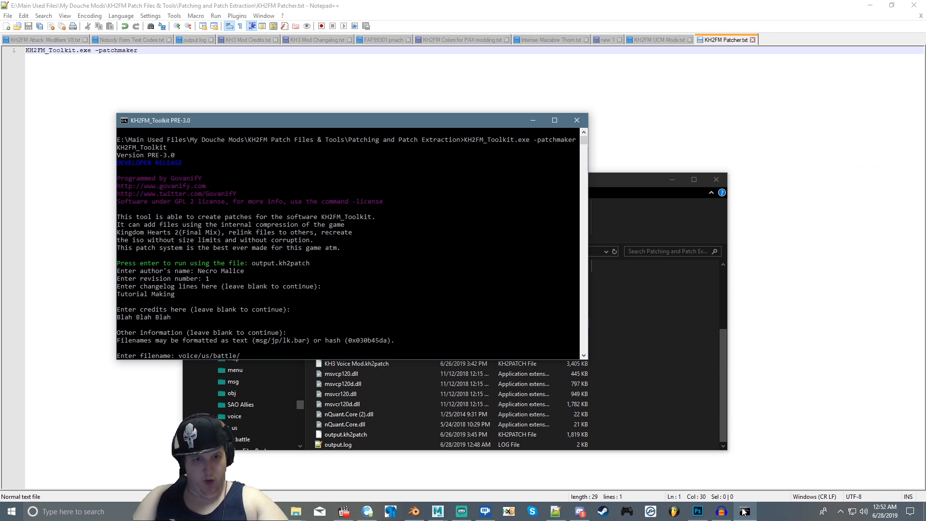
Look up the voice file's name in the voice/us/battle folder and complete the console's filename entry as voice/us/battle/hb0_sora.vsb.
click(680, 386)
scroll(392, 331, up, 3)
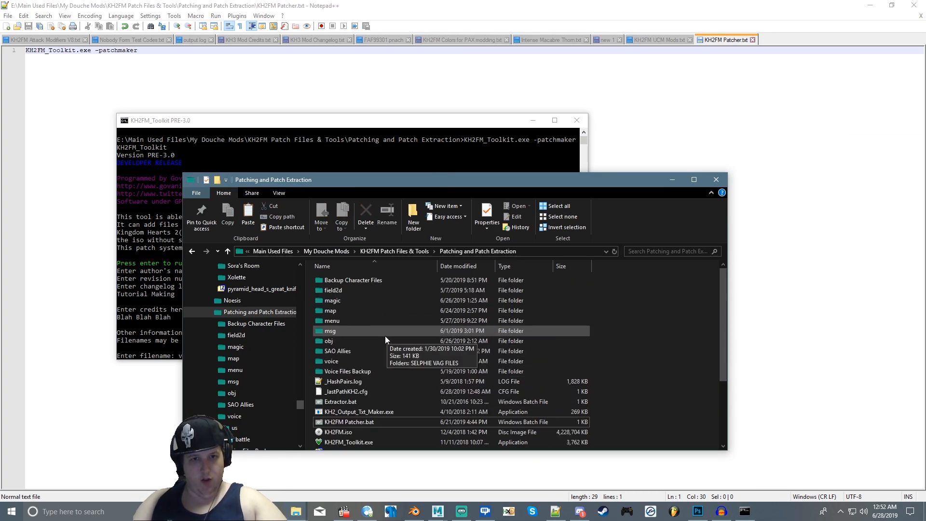
double_click(369, 359)
click(323, 282)
double_click(322, 280)
double_click(323, 280)
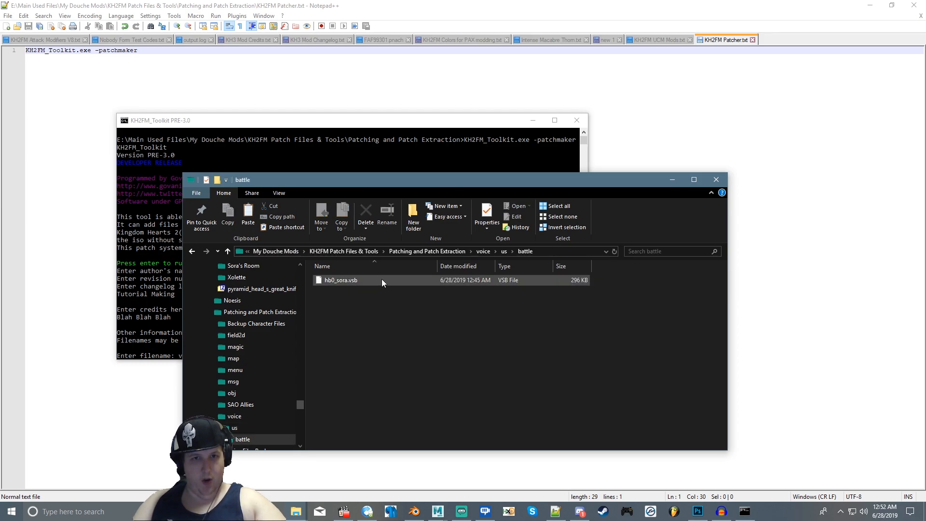
click(671, 184)
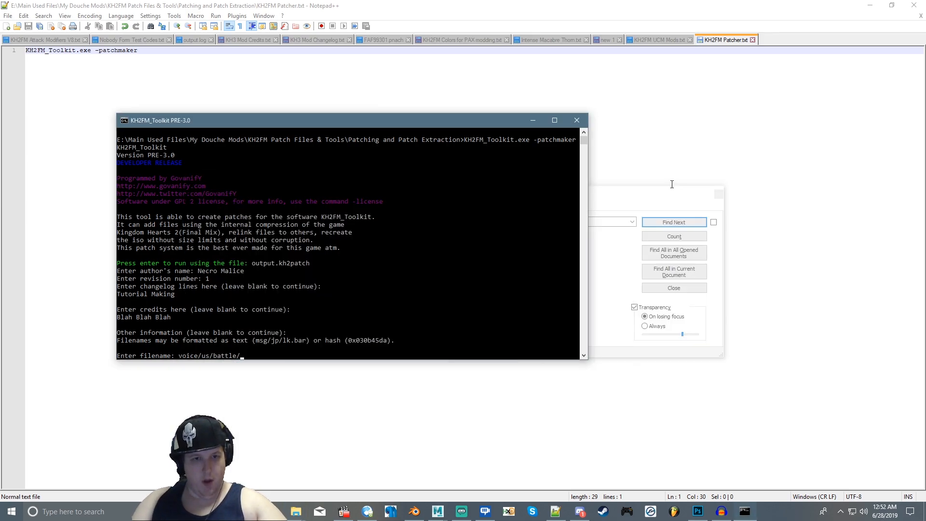
text(hb0_sora.vsb)
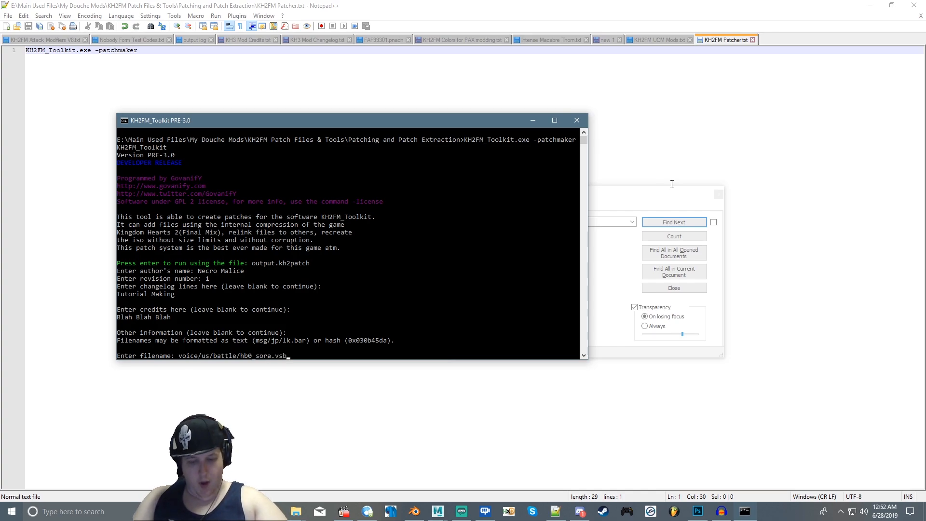
key(Return)
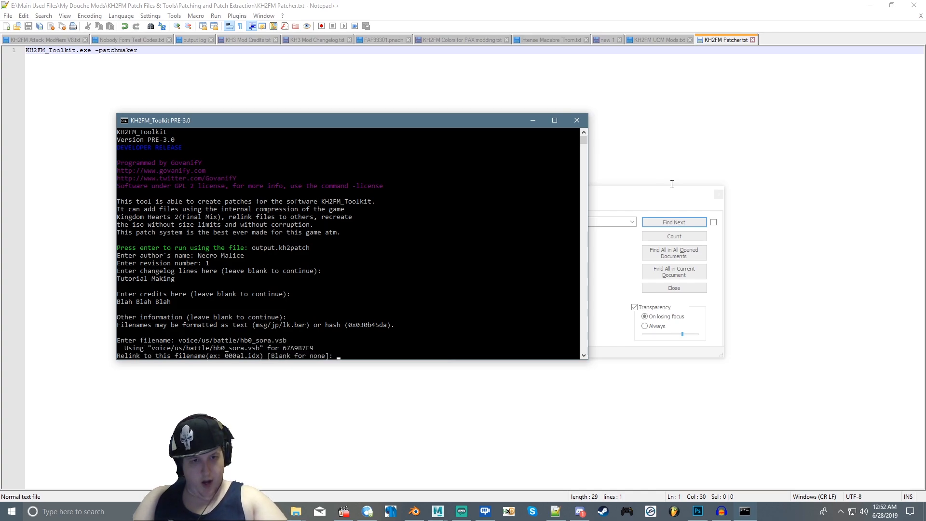
Set hb0_sora.vsb's patch options: no relink, no compression, default KH2 parent file, and not added if missing from the game.
key(Return)
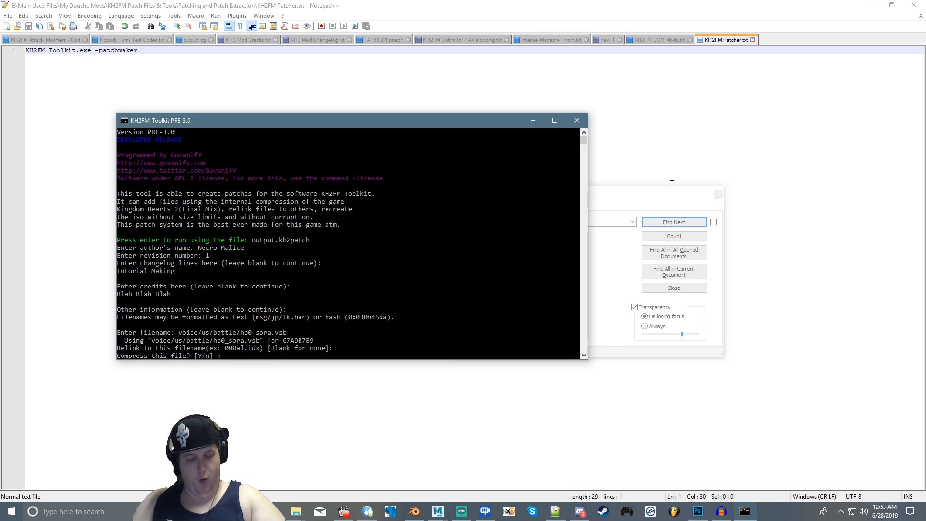
text(n)
key(Return)
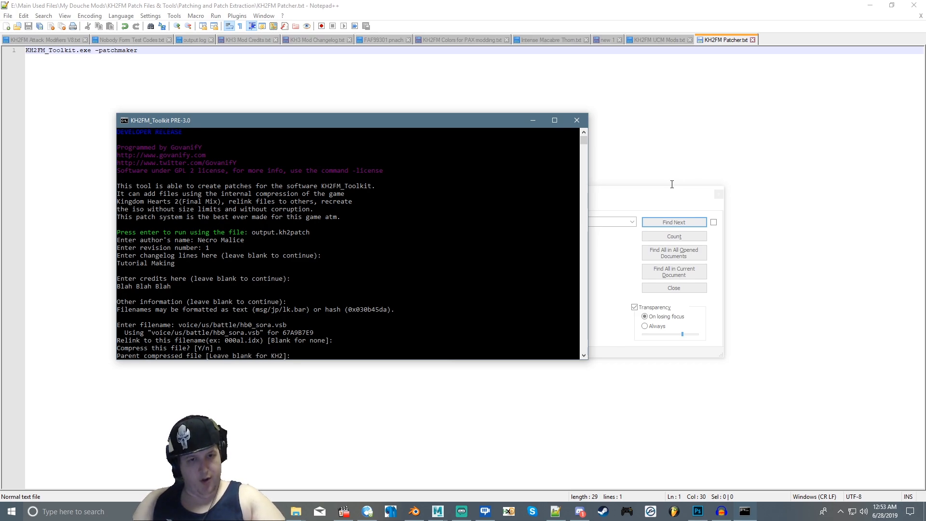
key(Return)
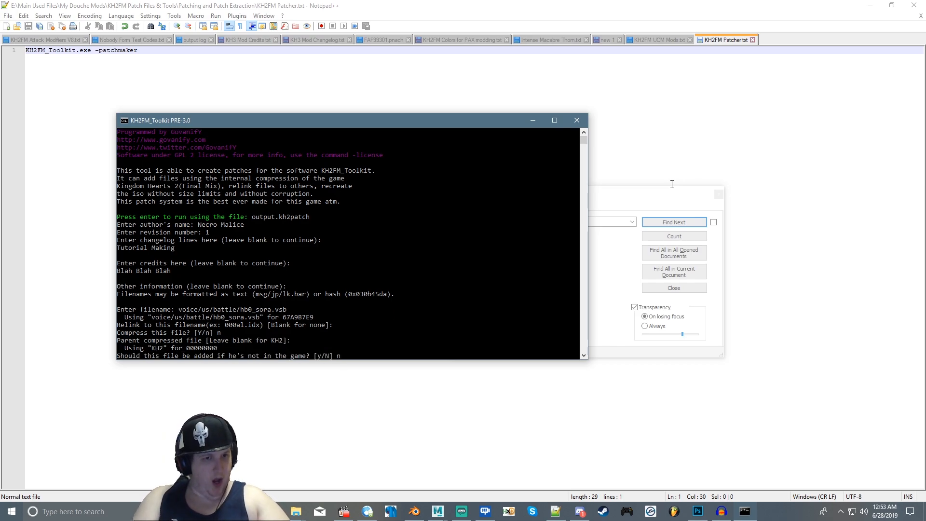
text(n)
key(Return)
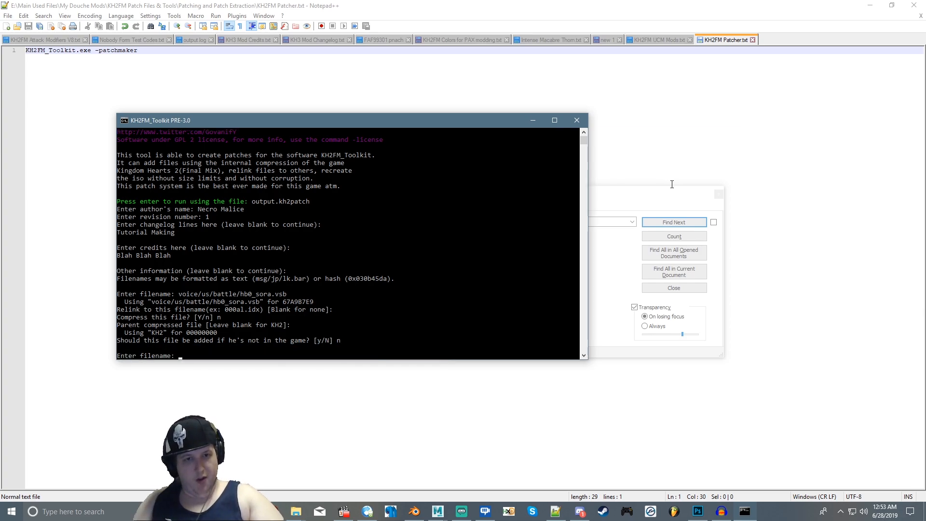
Create the patch without further files, close the toolkit console, and return to the Patching and Patch Extraction folder in File Explorer.
key(Return)
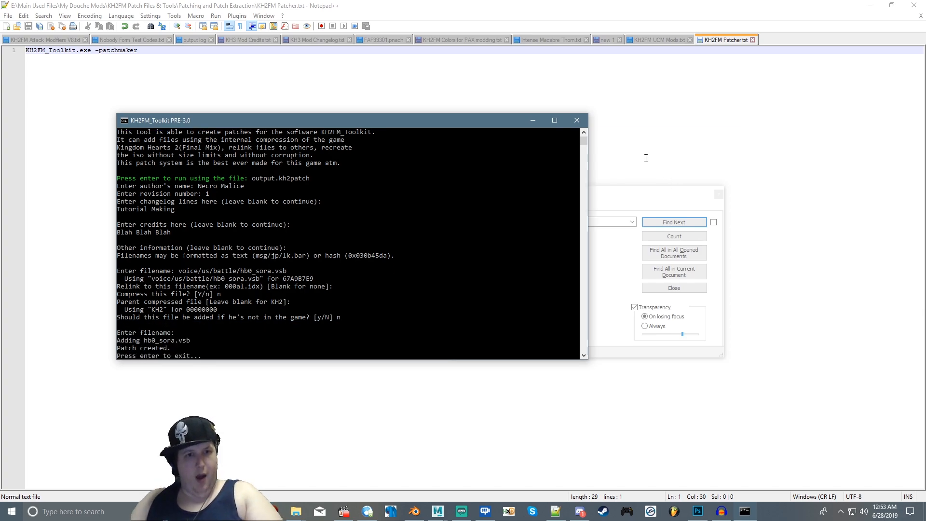
click(576, 121)
mouse_move(293, 516)
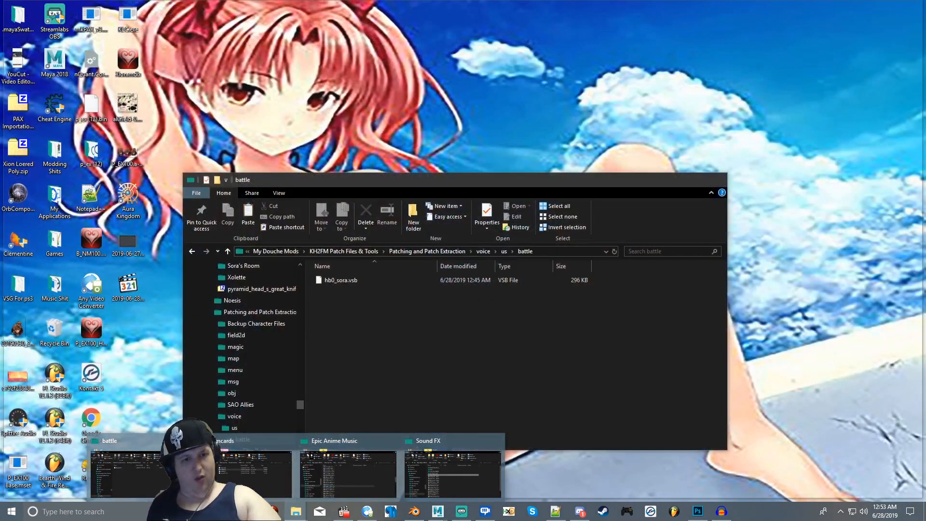
click(128, 472)
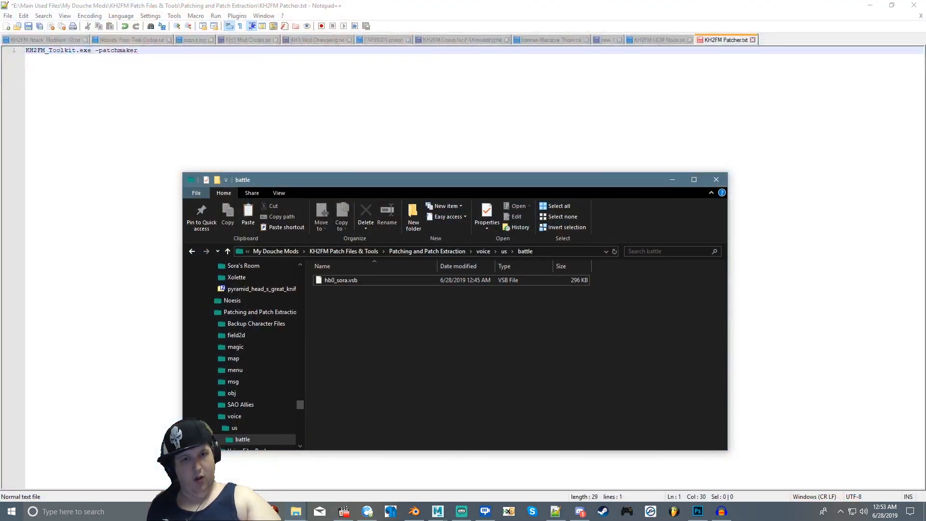
click(450, 250)
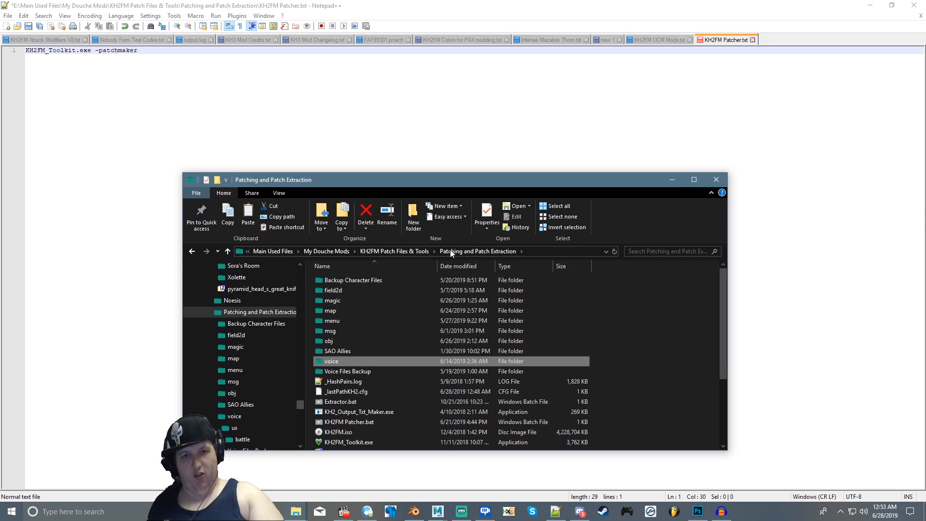